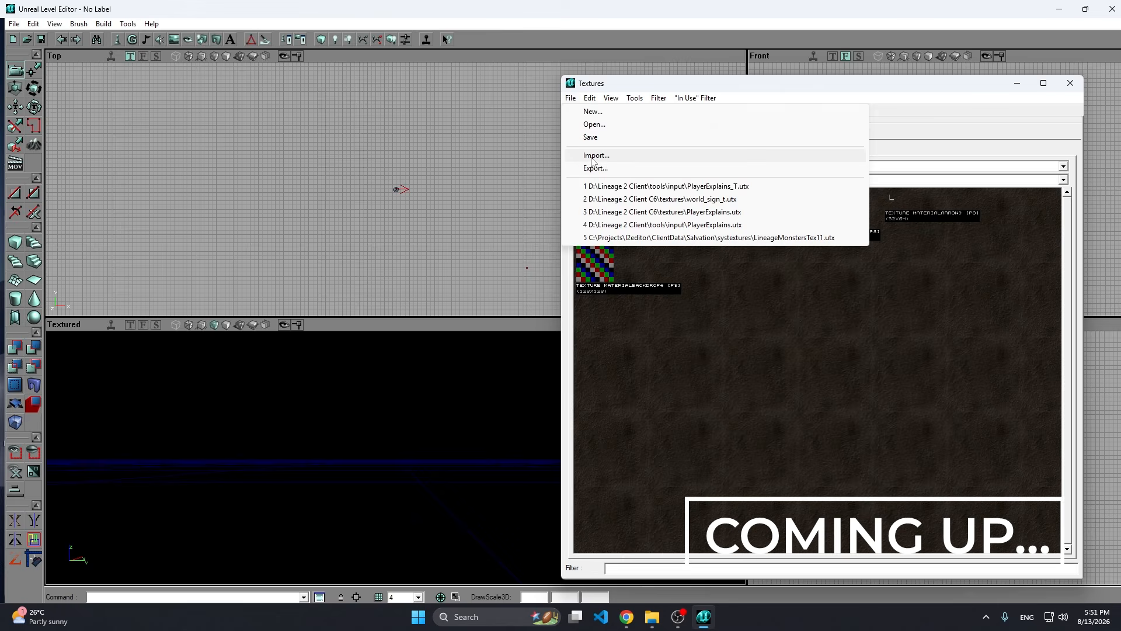
click(812, 210)
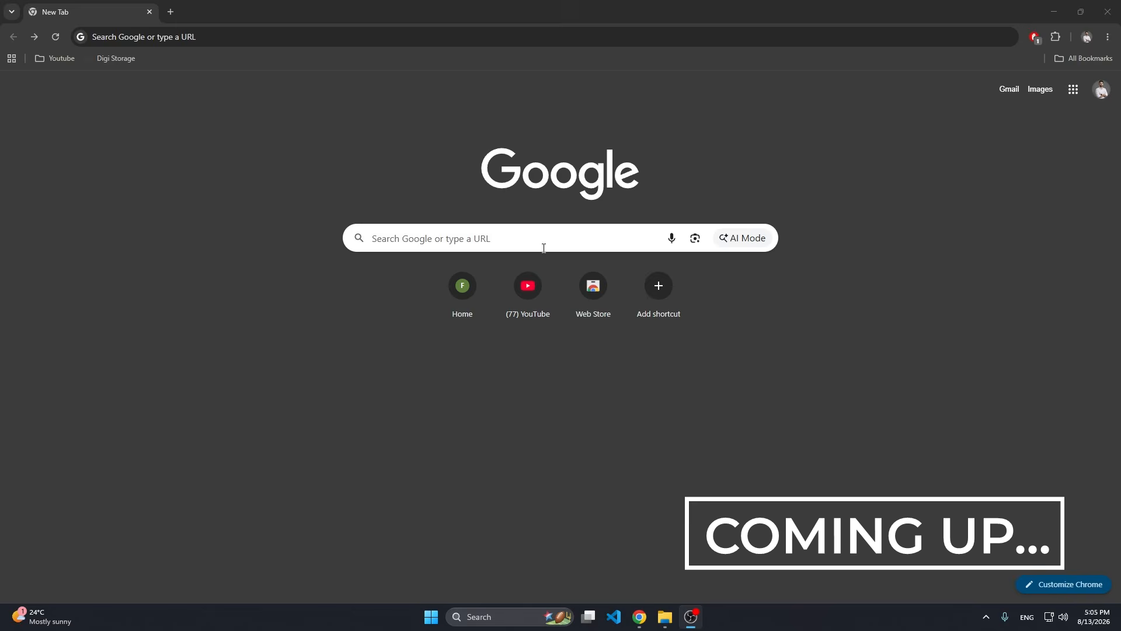
click(384, 231)
text(l2smr)
key(Return)
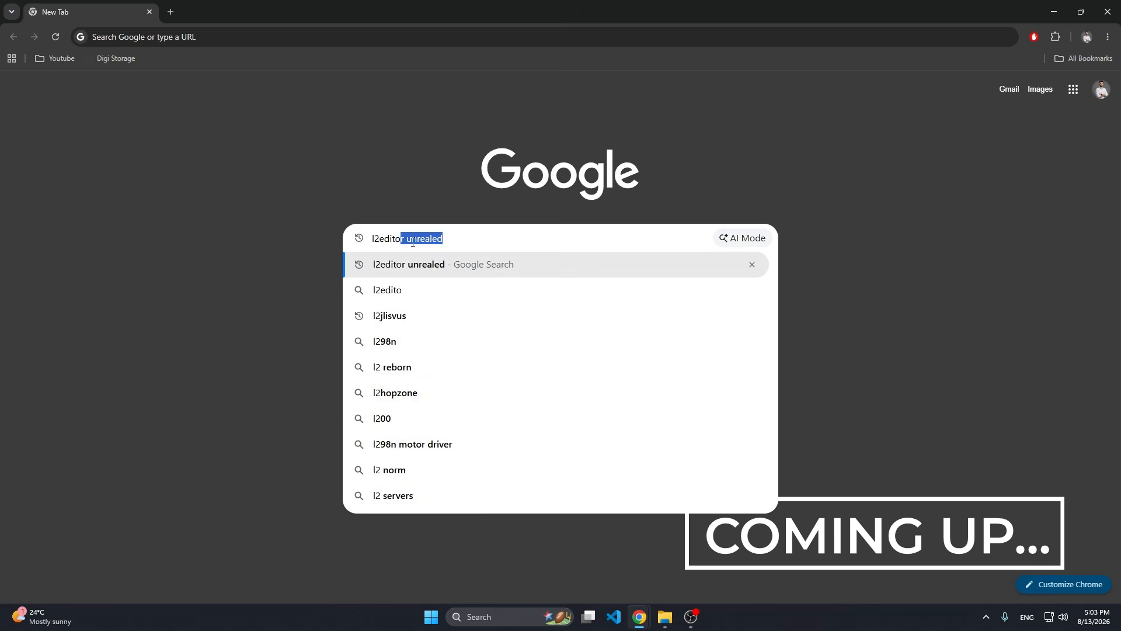
key(Right)
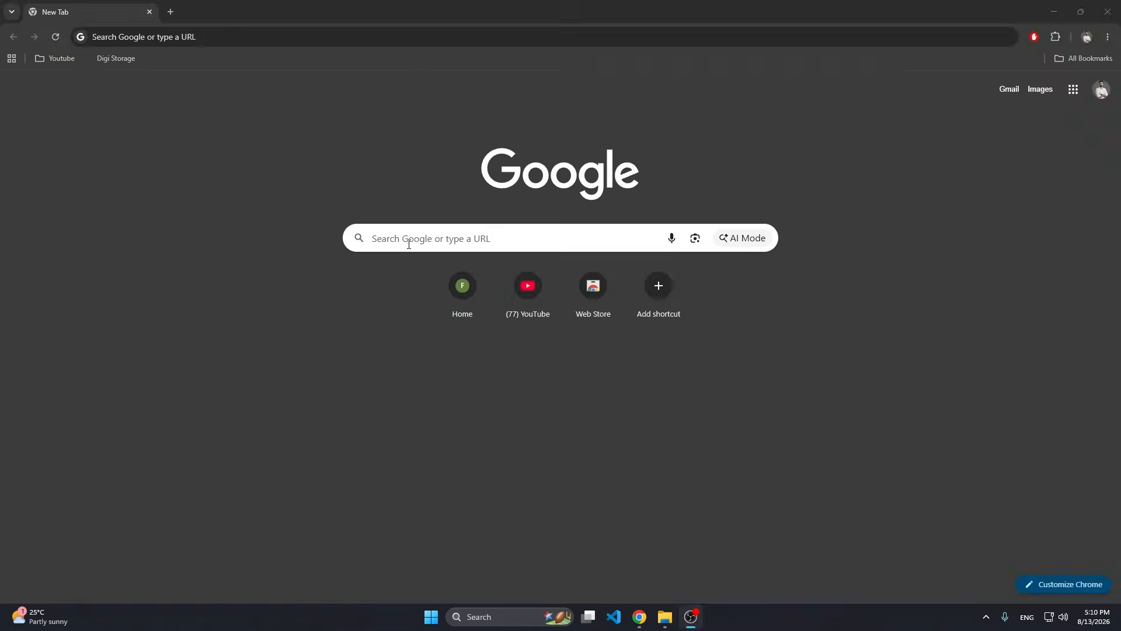
click(408, 244)
text(l2)
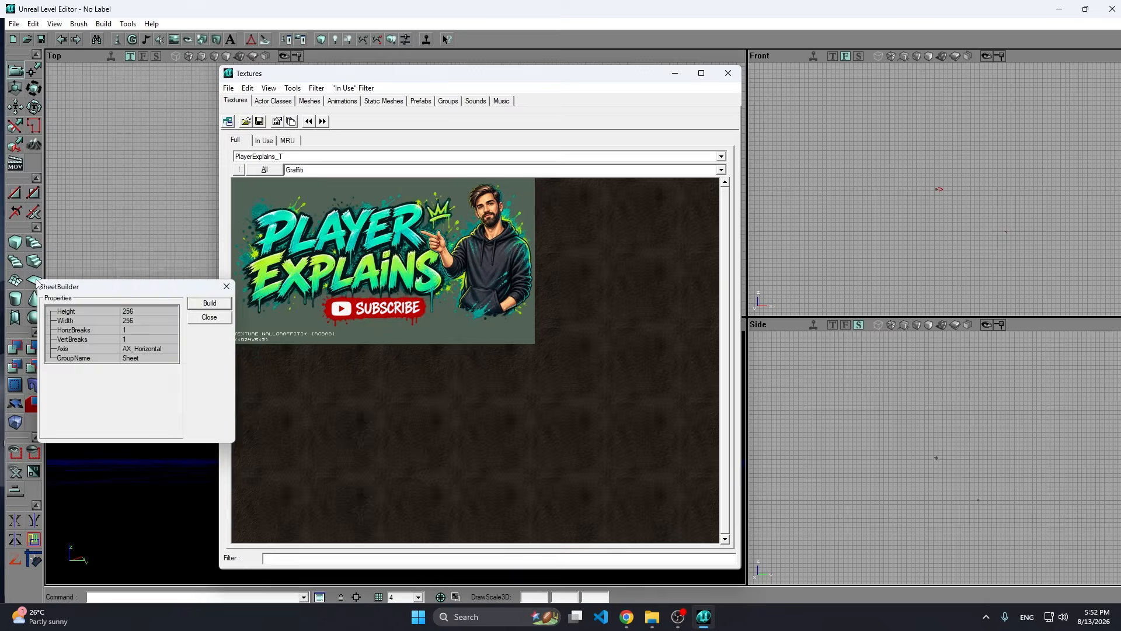
drag(150, 306, 581, 257)
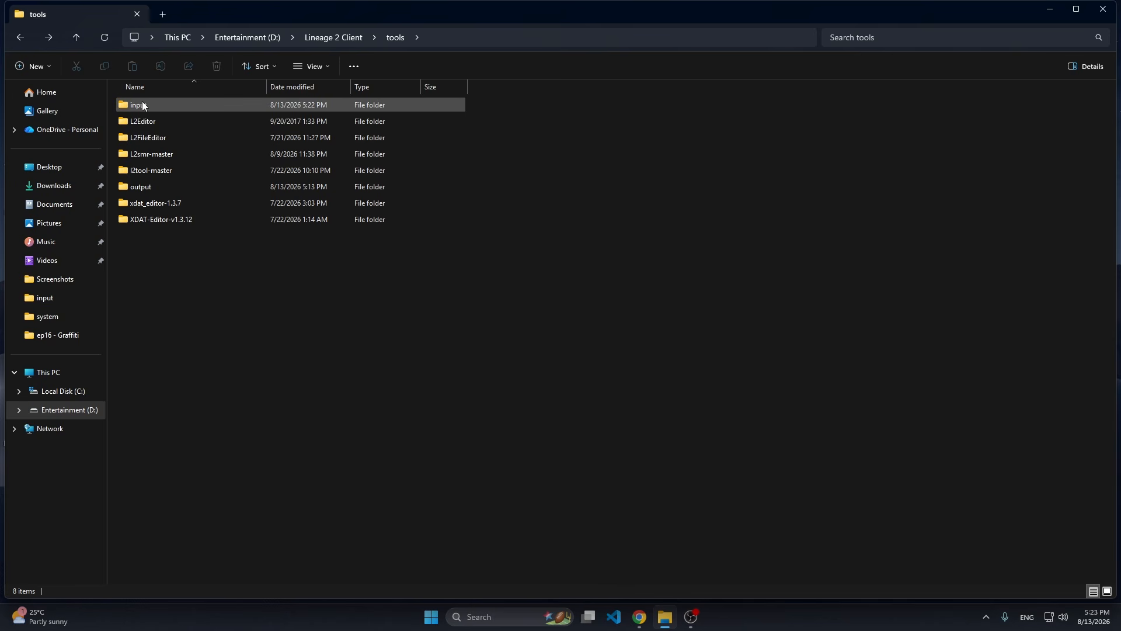
Open the input folder in the tools directory and view the graffiti image, closing the preview when done.
click(143, 105)
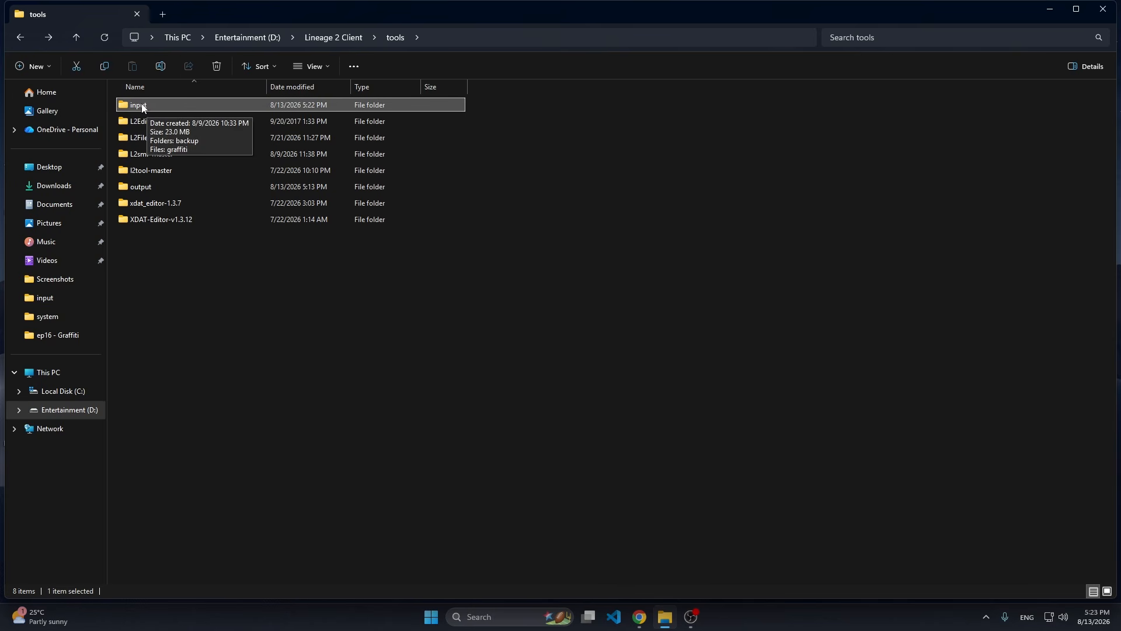
double_click(156, 107)
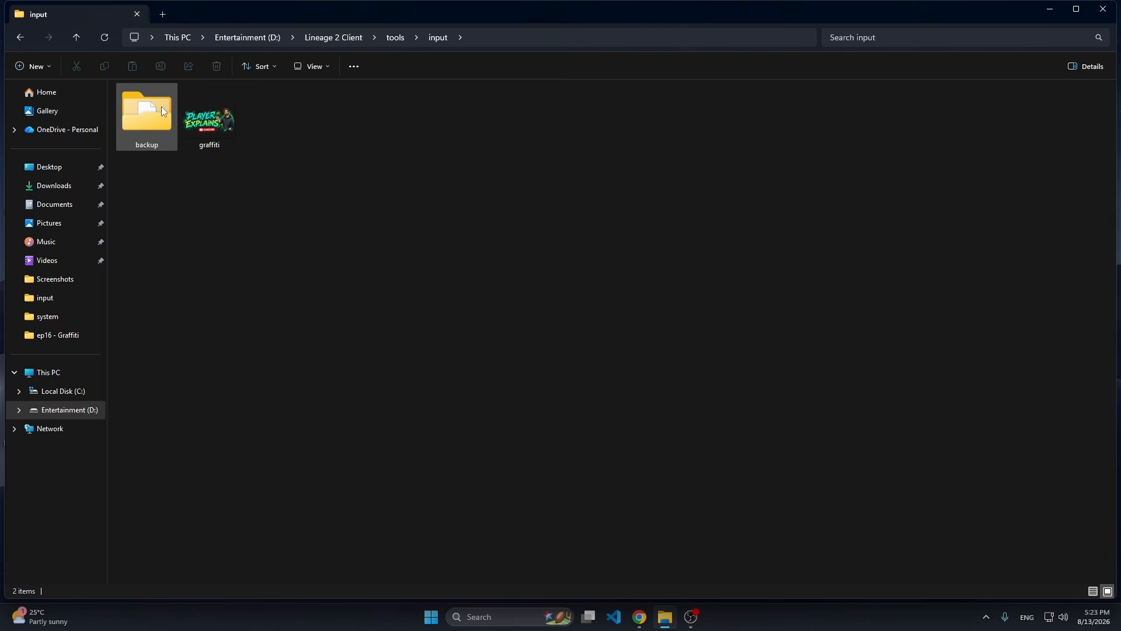
double_click(217, 126)
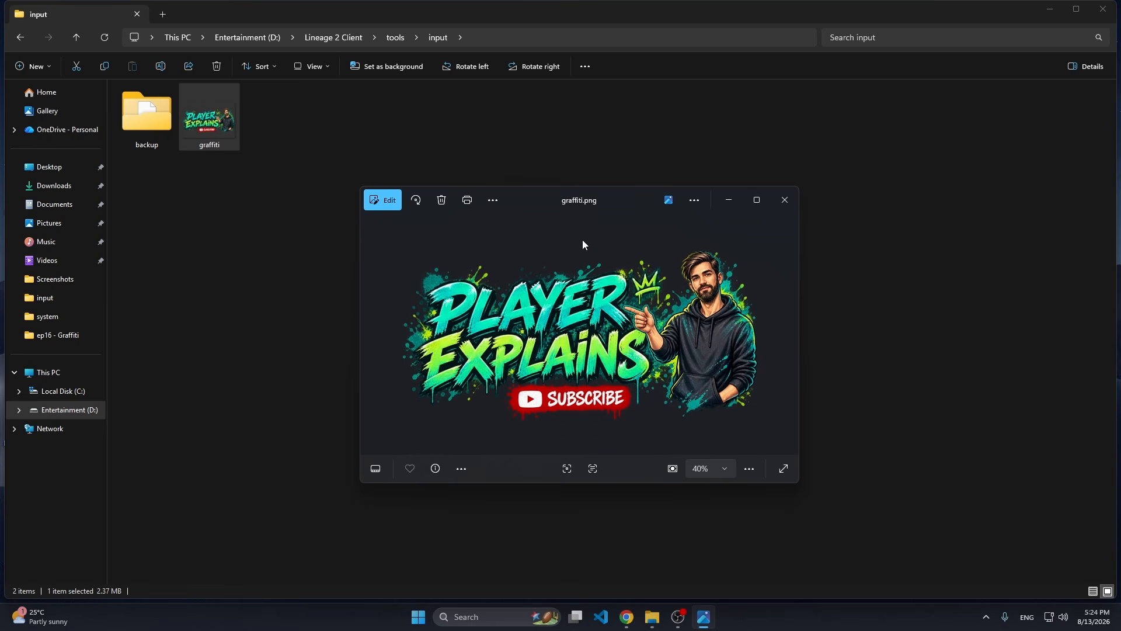
mouse_move(614, 199)
mouse_down()
mouse_move(614, 177)
mouse_move(626, 182)
mouse_up()
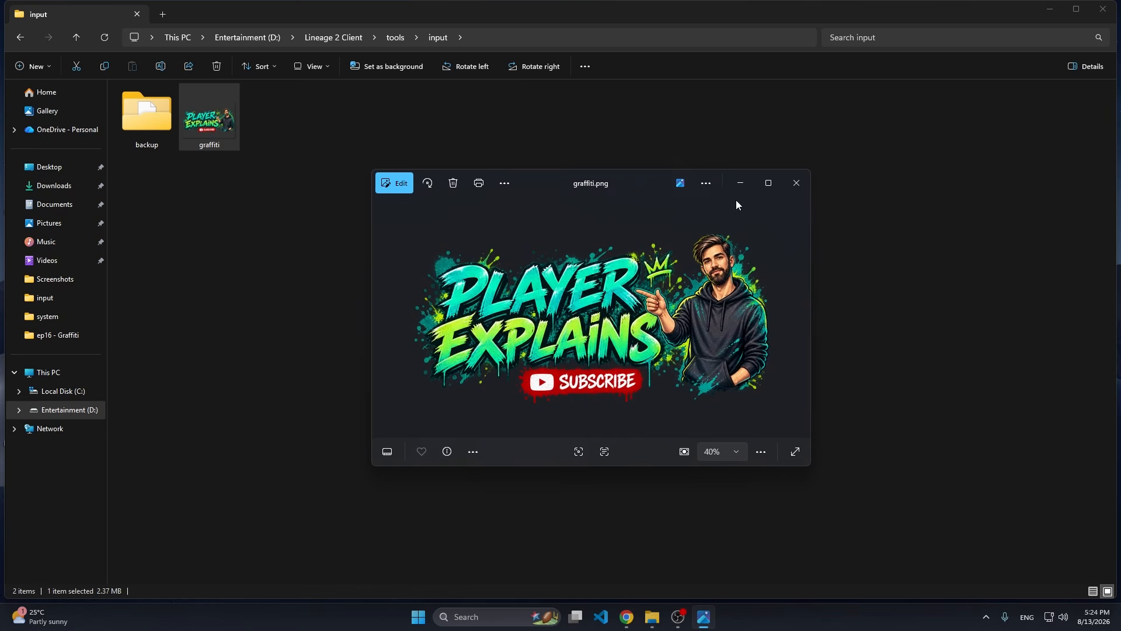
click(795, 193)
click(300, 209)
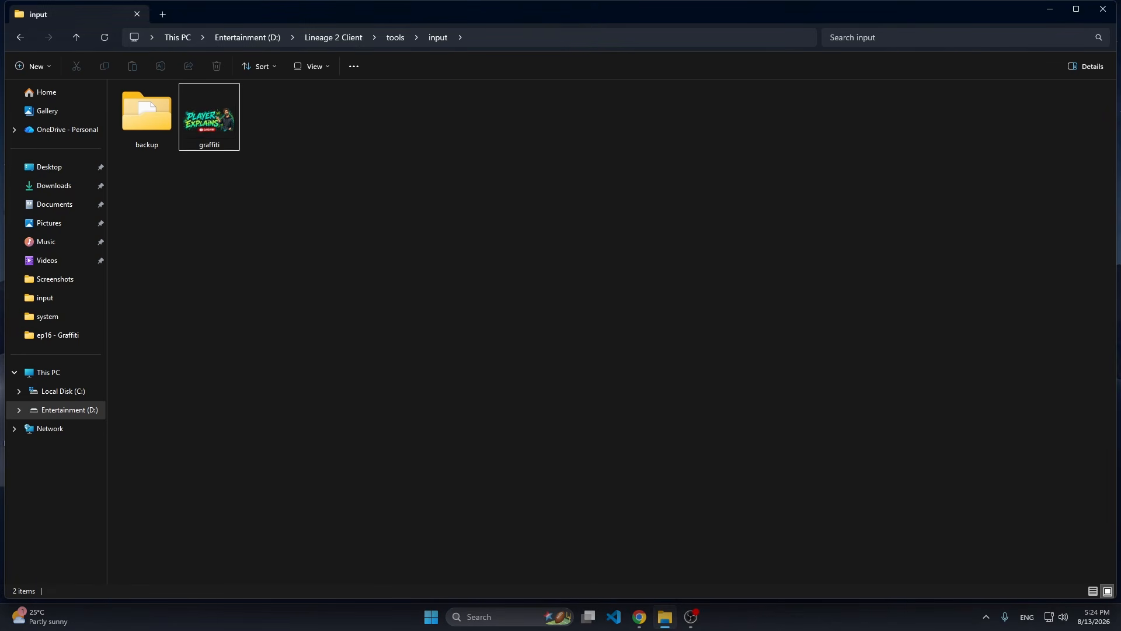
Bring up ChatGPT in a maximized browser window and attach the graffiti image from the input folder to a new message.
drag(0, 111, 796, 72)
drag(212, 121, 627, 449)
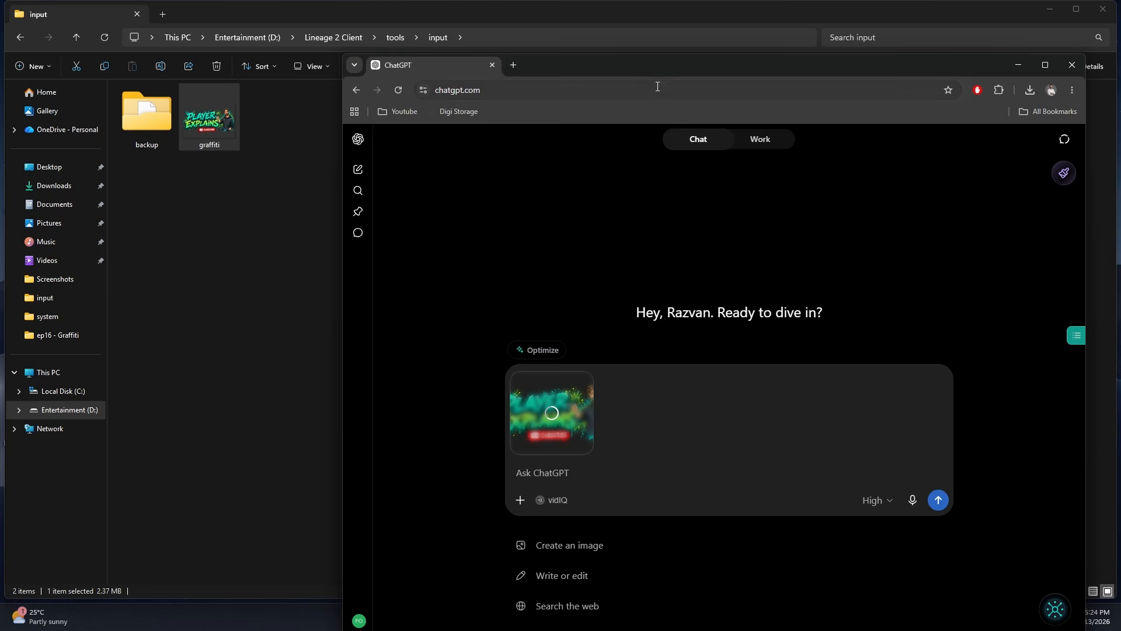
double_click(629, 66)
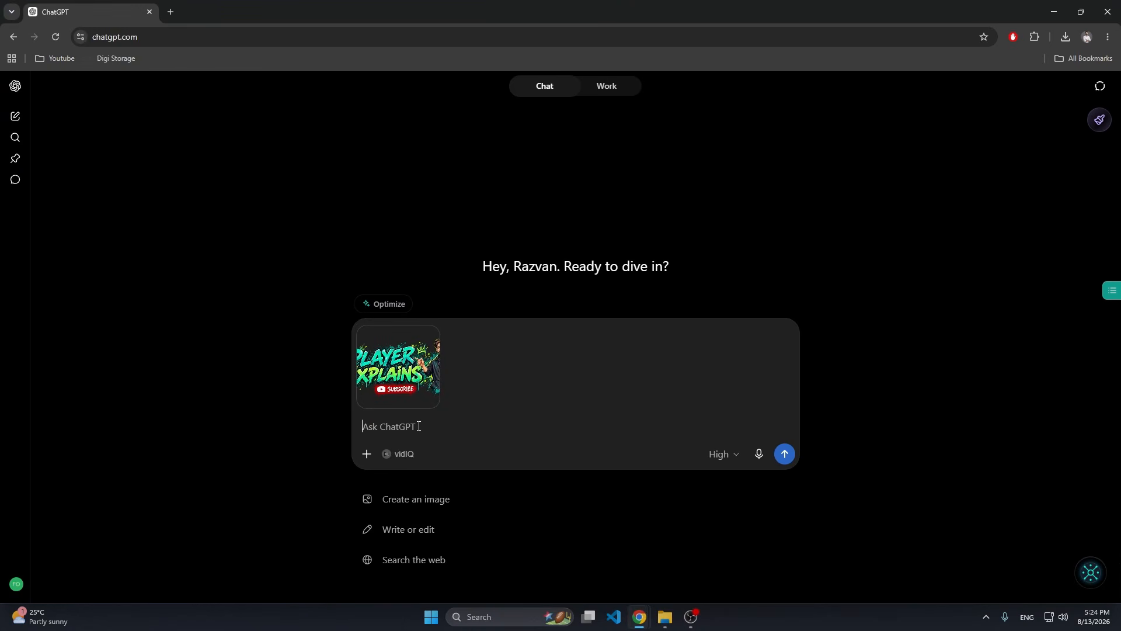
Paste the prompt requesting a 1024 × 512, 32-bit RGBA TGA Lineage 2 texture with preserved transparency and a PNG preview, and expand the message box.
key(ctrl+v)
scroll(488, 456, up, 2)
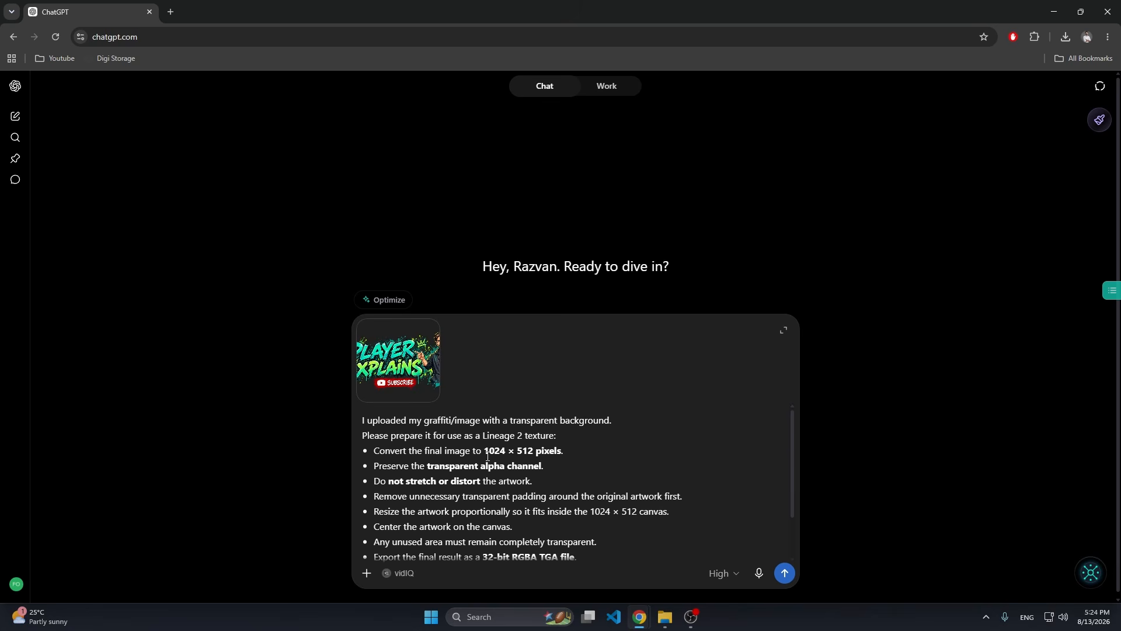
click(784, 330)
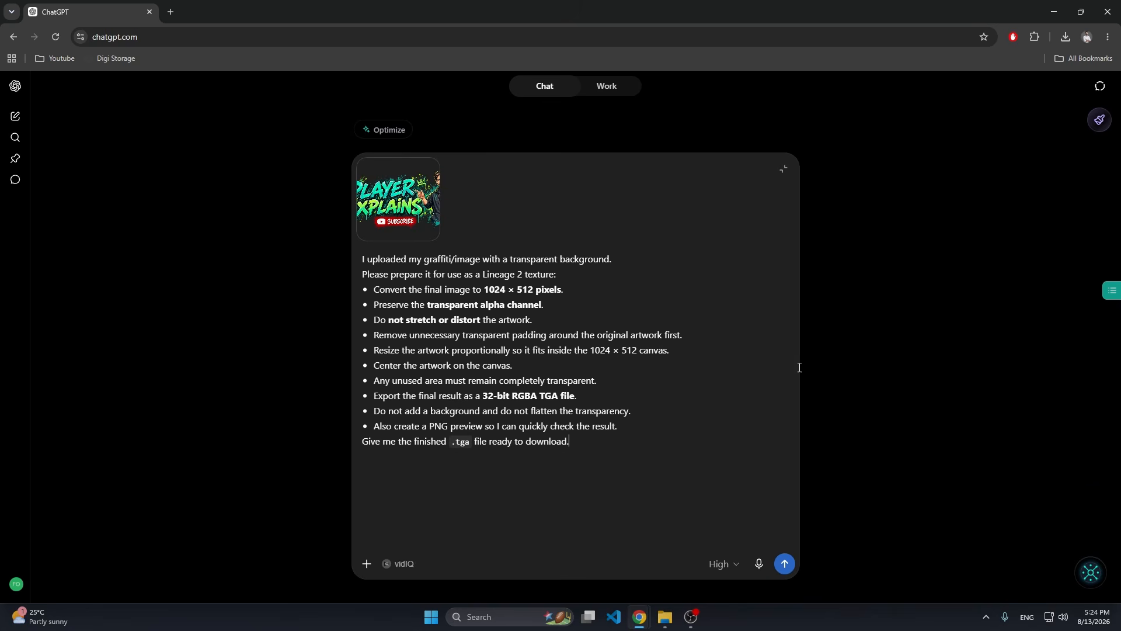
Review the prompt's size, alpha channel and TGA export requirements, and send it with the attached image.
drag(364, 259, 485, 286)
click(533, 290)
drag(547, 305, 428, 303)
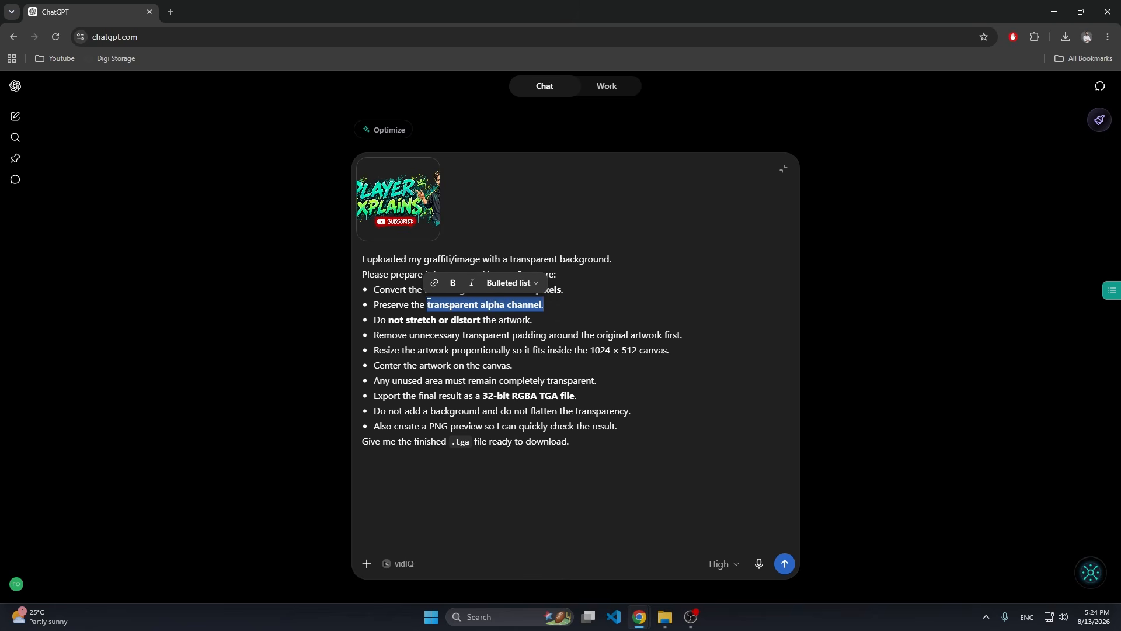
drag(578, 398, 511, 395)
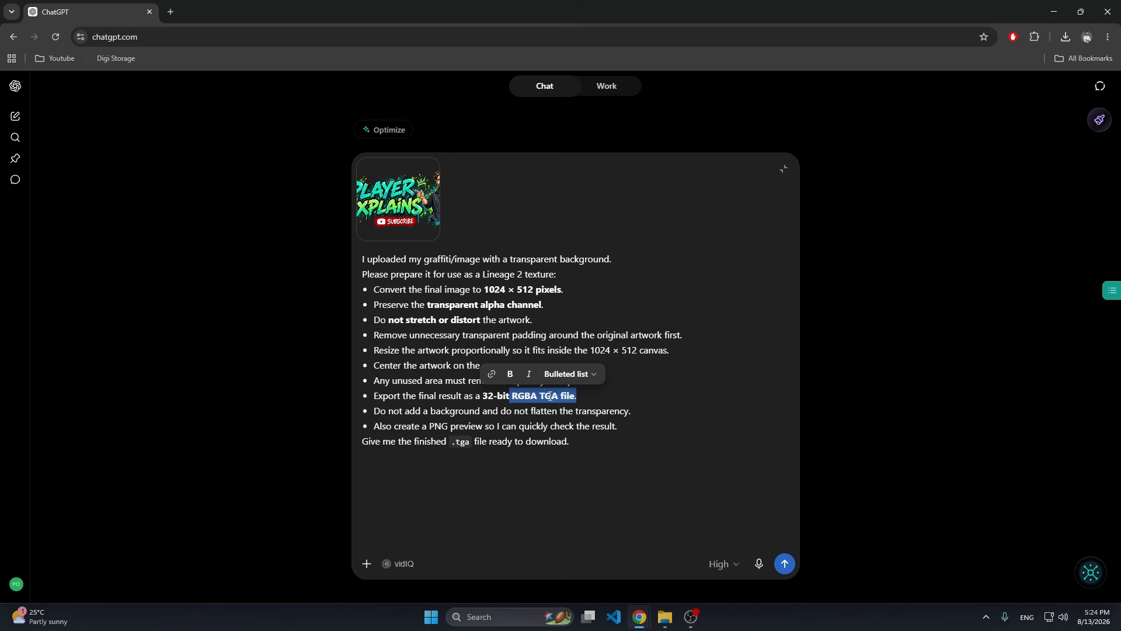
click(590, 449)
drag(454, 442, 600, 450)
click(601, 450)
click(784, 564)
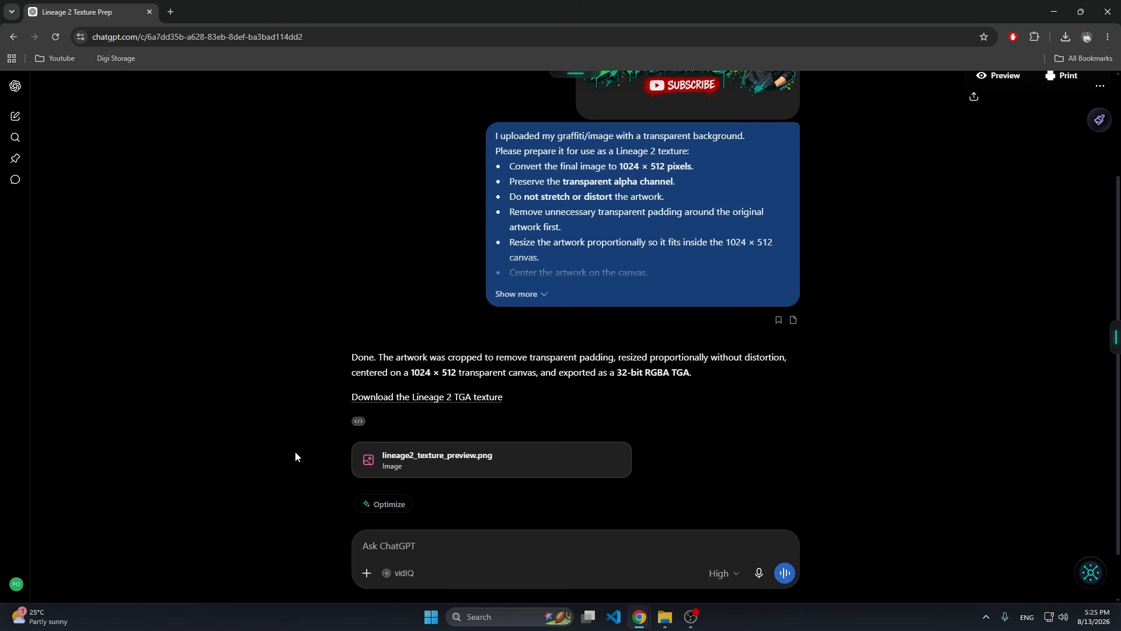
Download the Lineage 2 TGA texture from the reply and paste the file from Downloads into the tools input folder.
click(449, 399)
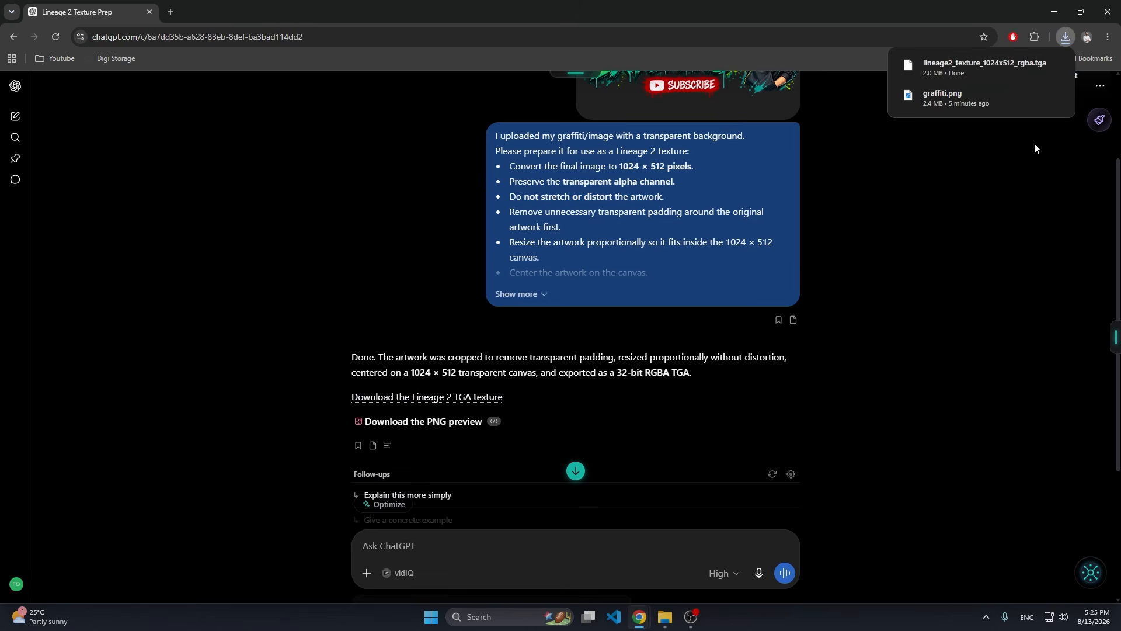
click(1034, 66)
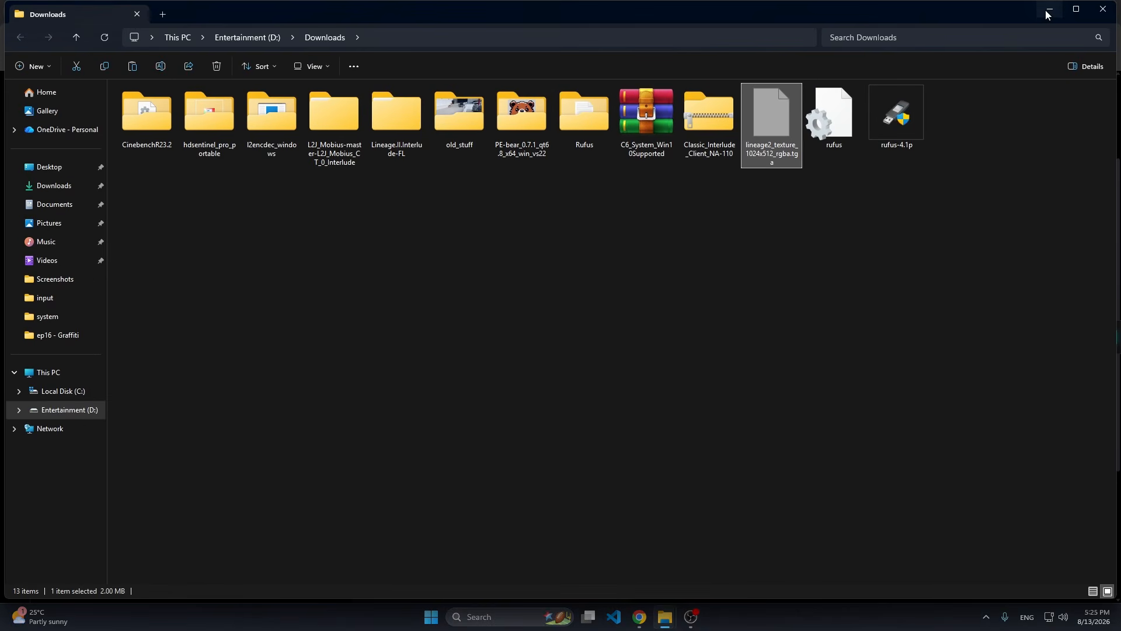
click(1050, 11)
mouse_move(666, 616)
click(629, 558)
click(355, 240)
key(ctrl+v)
click(342, 252)
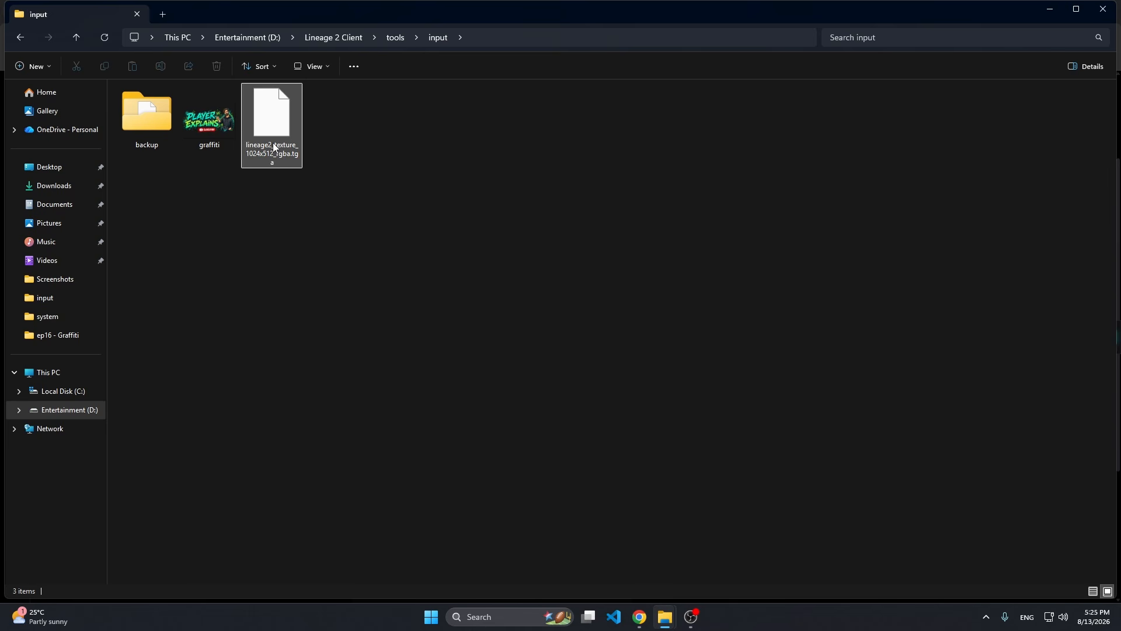
Rename the lineage2_texture_1024x512_rgba.tga file in the input folder to graffiti.tga.
right_click(206, 139)
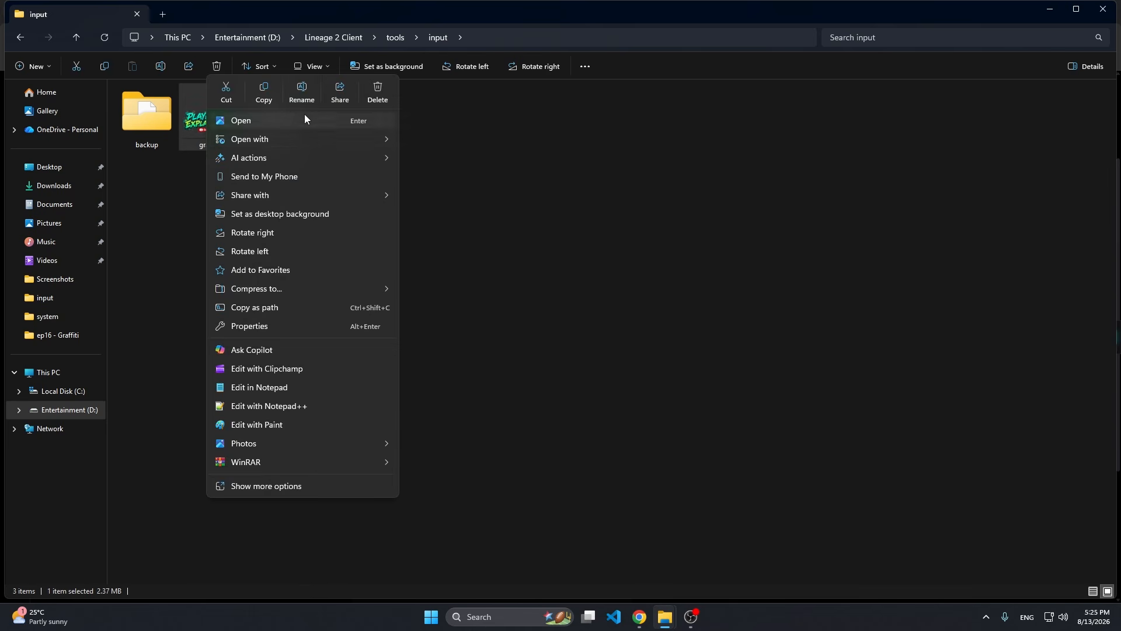
key(Escape)
right_click(275, 135)
click(370, 131)
text(graffiti.tga)
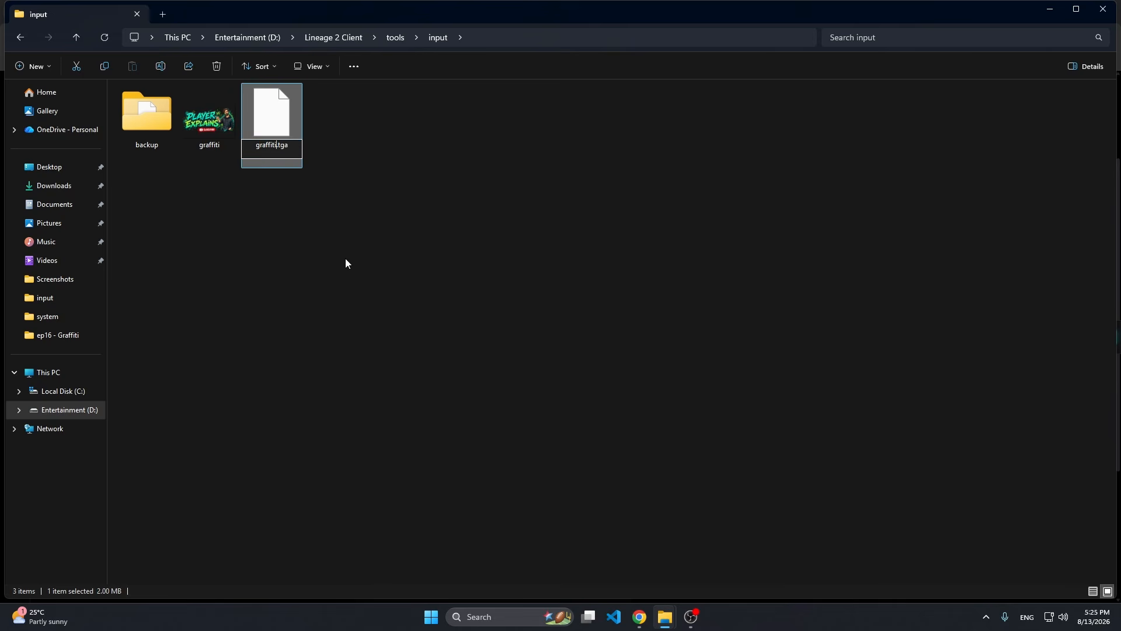
click(289, 251)
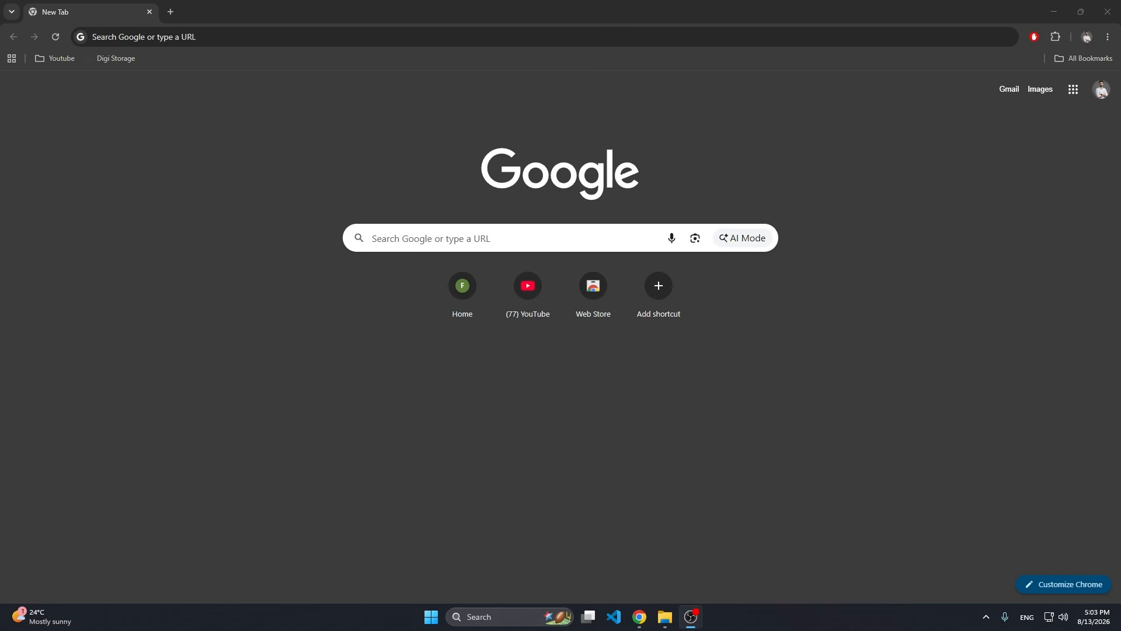
Search Google for "l2editor unrealed" and open the MaxCheaters topic "L2Editor + MXC EncDec [Light and clean]".
click(413, 238)
text(l2editor unrealed)
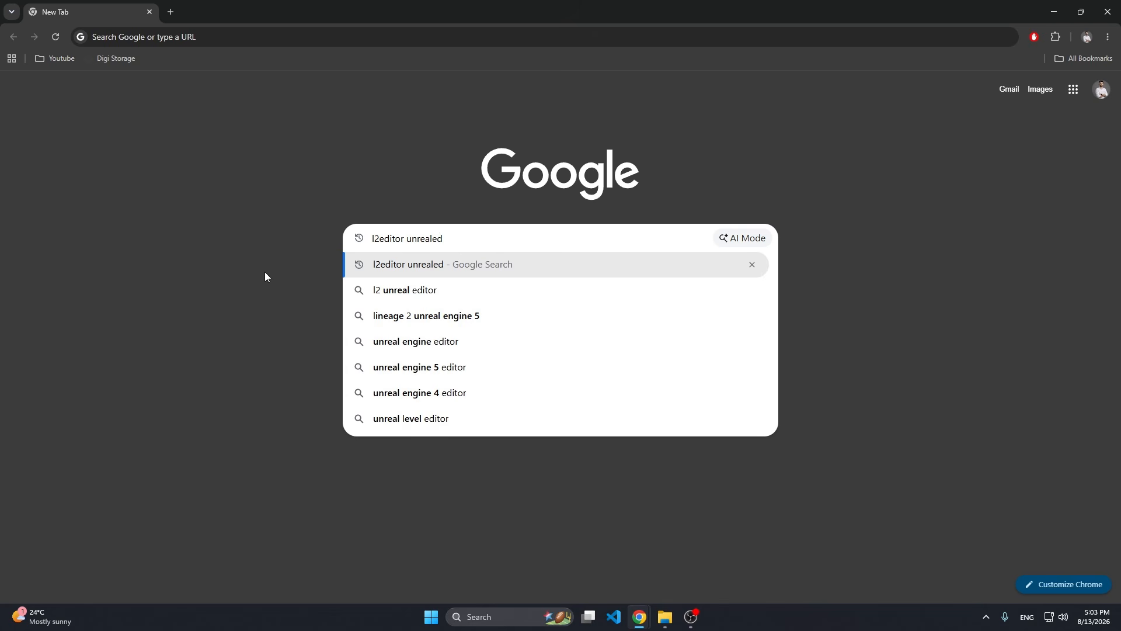
key(Return)
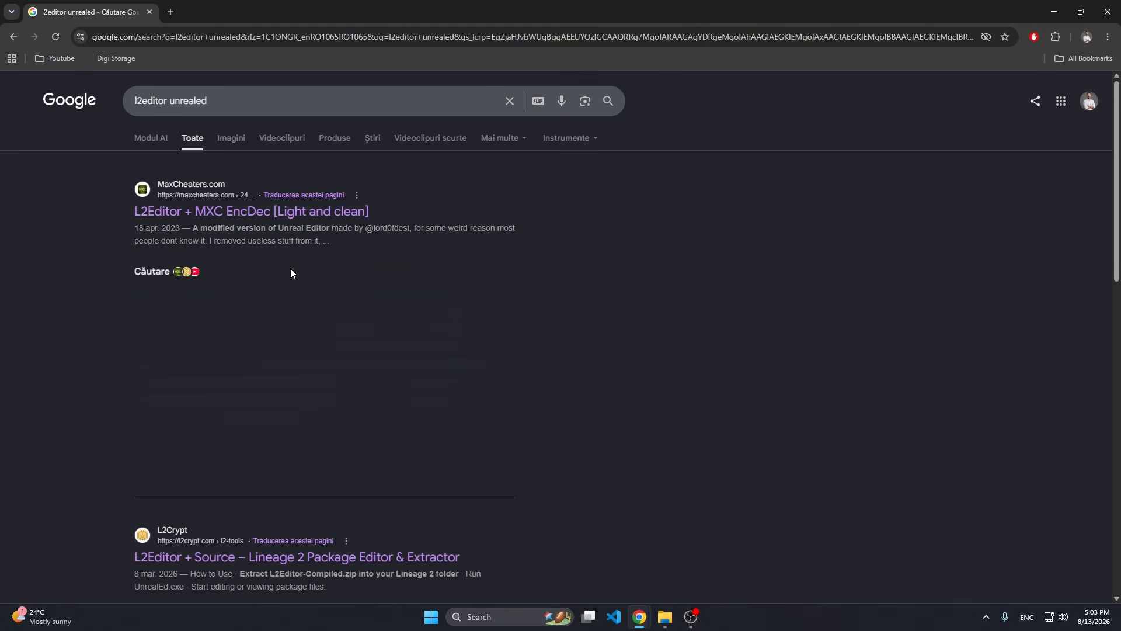
click(257, 220)
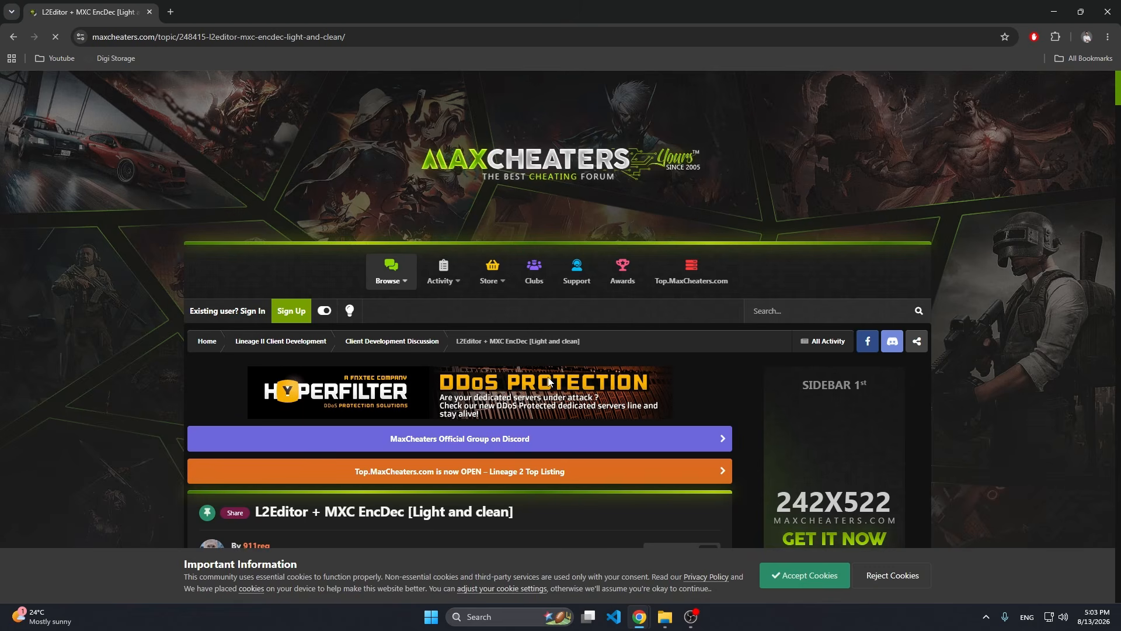
Find the Download link in the first post of the L2Editor topic and follow it.
scroll(548, 370, down, 4)
scroll(548, 374, down, 3)
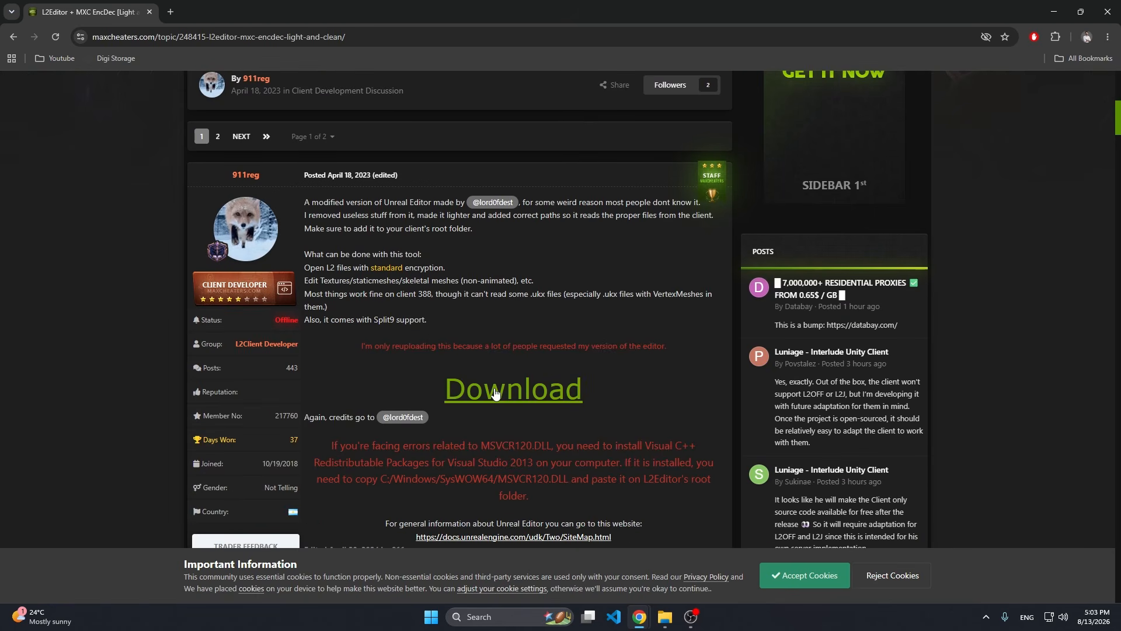
click(494, 389)
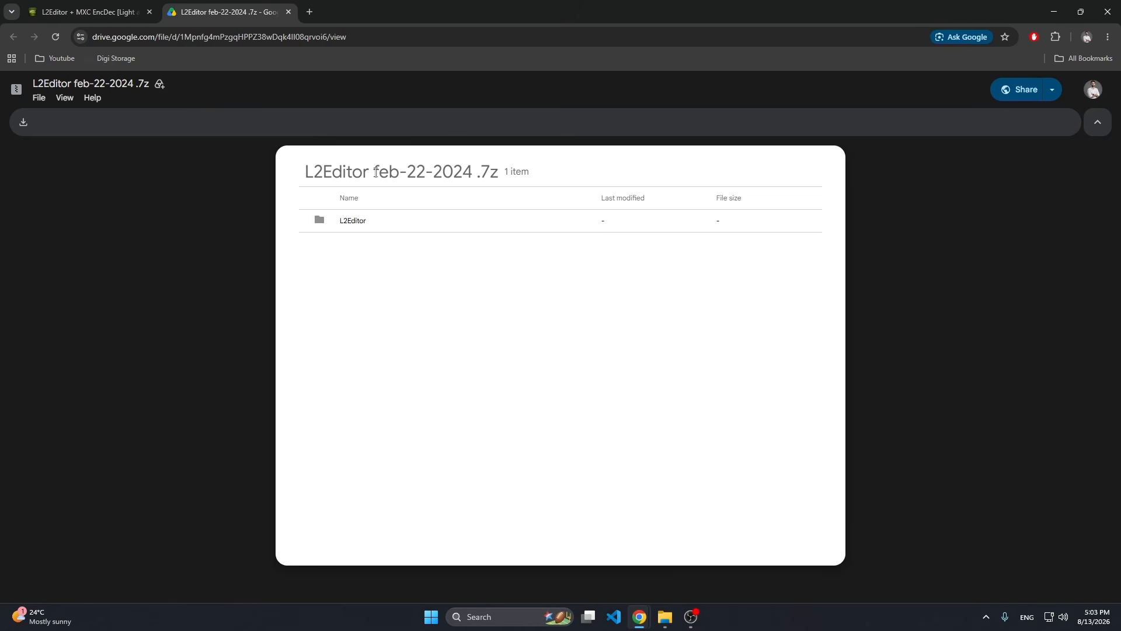
Open the L2Editor folder inside the L2Editor feb-22-2024 .7z archive and look through its files.
double_click(348, 223)
scroll(433, 316, down, 1)
scroll(433, 316, down, 6)
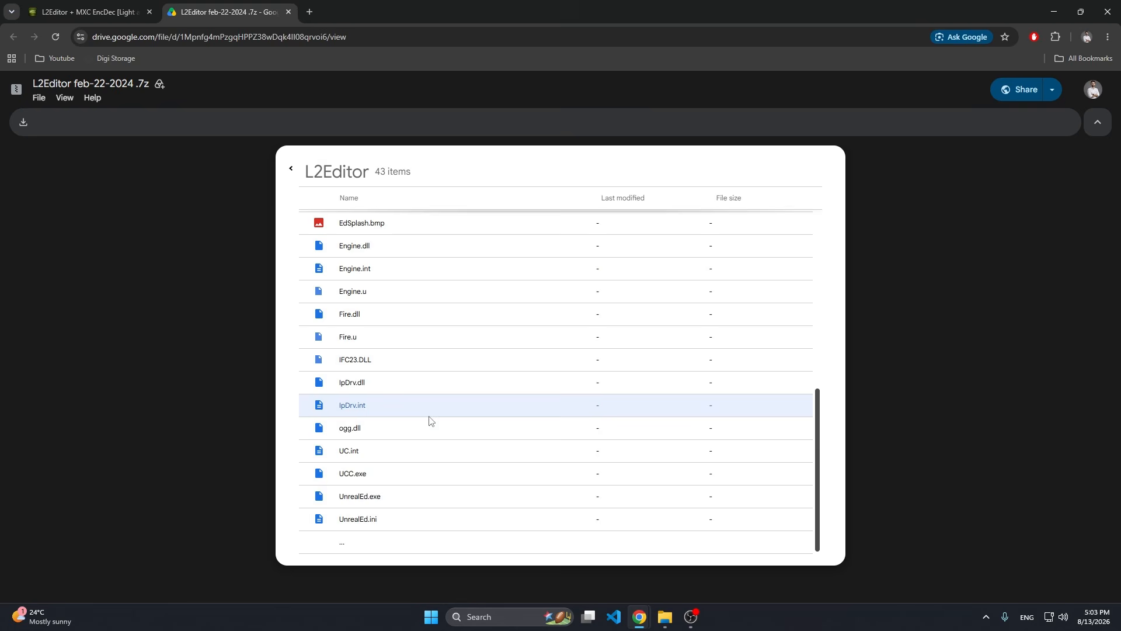
scroll(433, 413, up, 3)
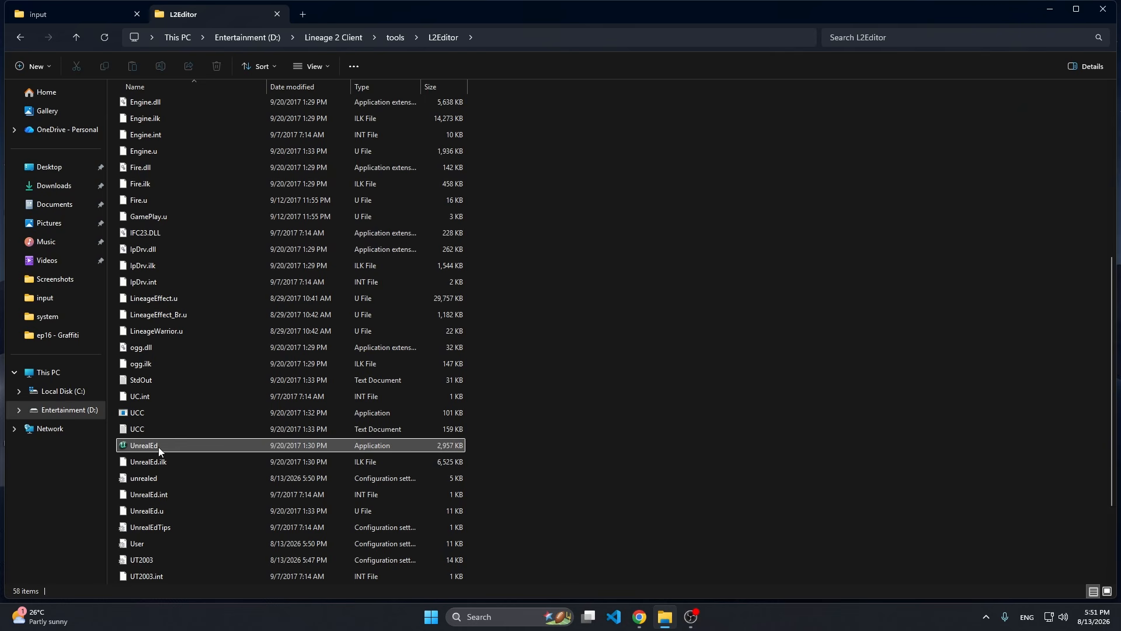
Launch UnrealEd, reposition its resource browser window and go through the resource categories, ending on Textures.
double_click(159, 446)
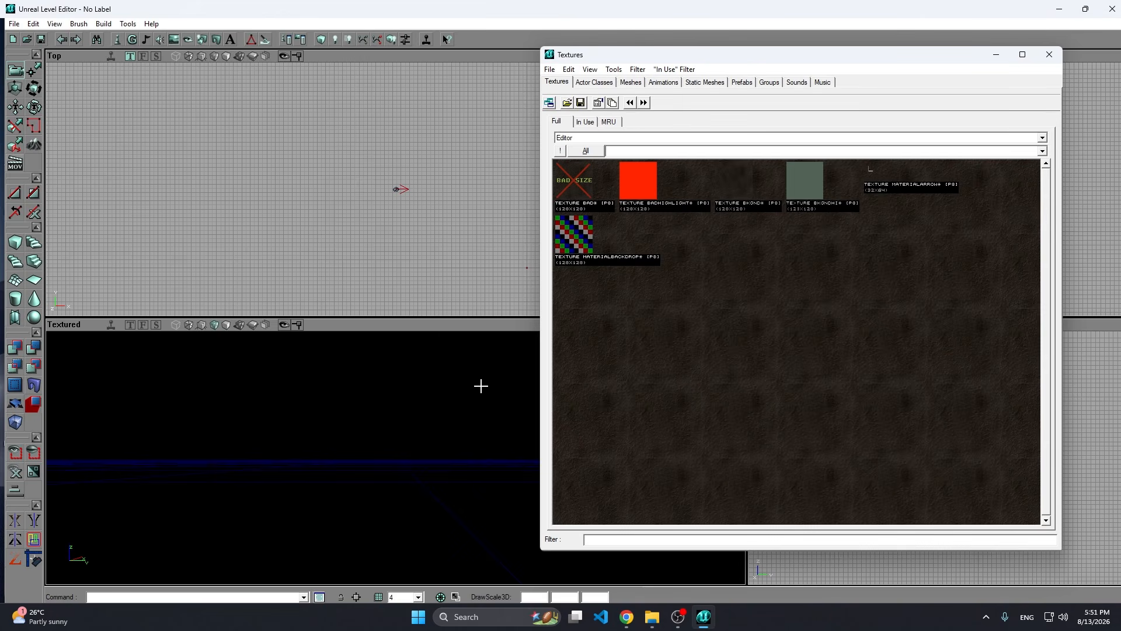
mouse_move(740, 56)
mouse_down()
mouse_move(757, 89)
mouse_move(753, 71)
mouse_up()
click(606, 97)
click(675, 97)
click(753, 97)
click(565, 94)
mouse_move(647, 72)
mouse_down()
mouse_move(638, 79)
mouse_move(656, 86)
mouse_up()
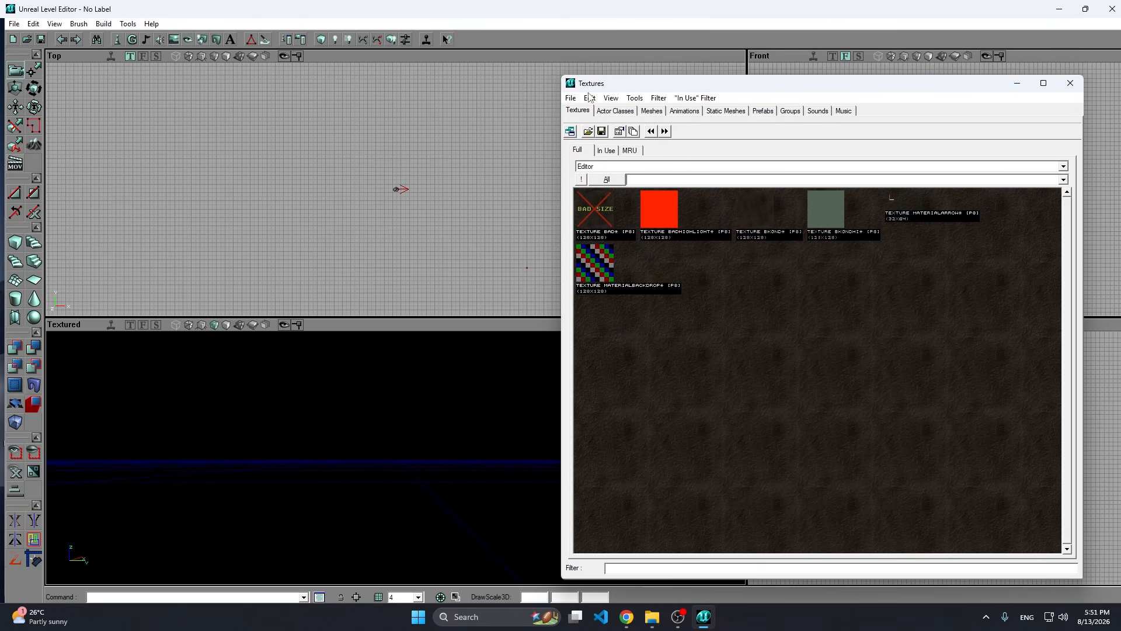
Start a texture import in the Textures browser with graffiti.tga from the input folder as the source file.
click(570, 98)
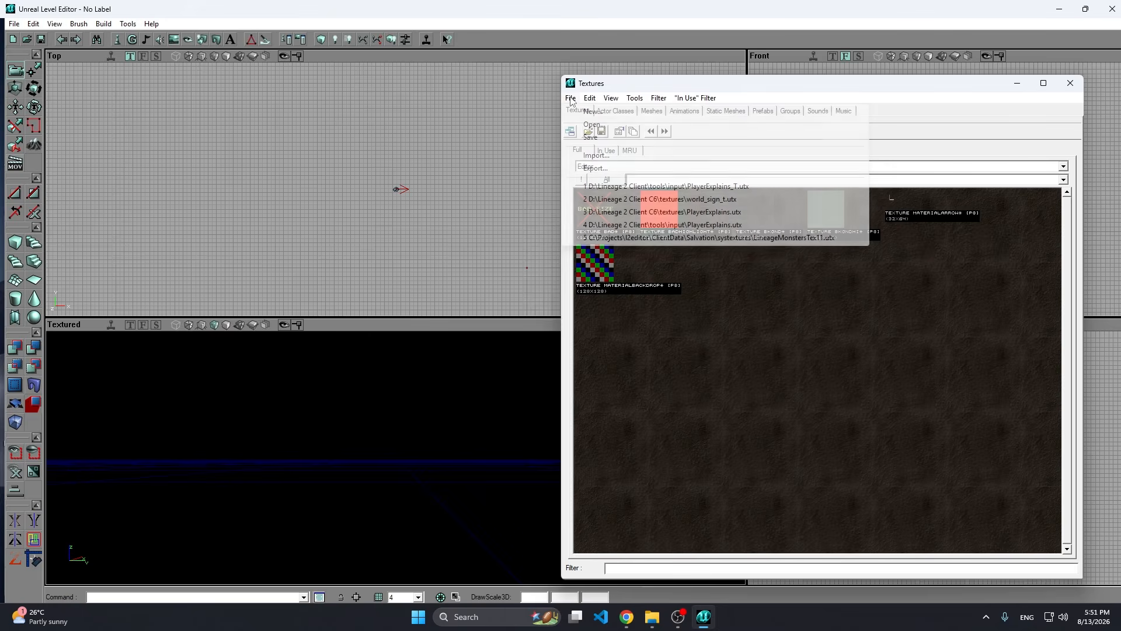
click(593, 156)
click(816, 209)
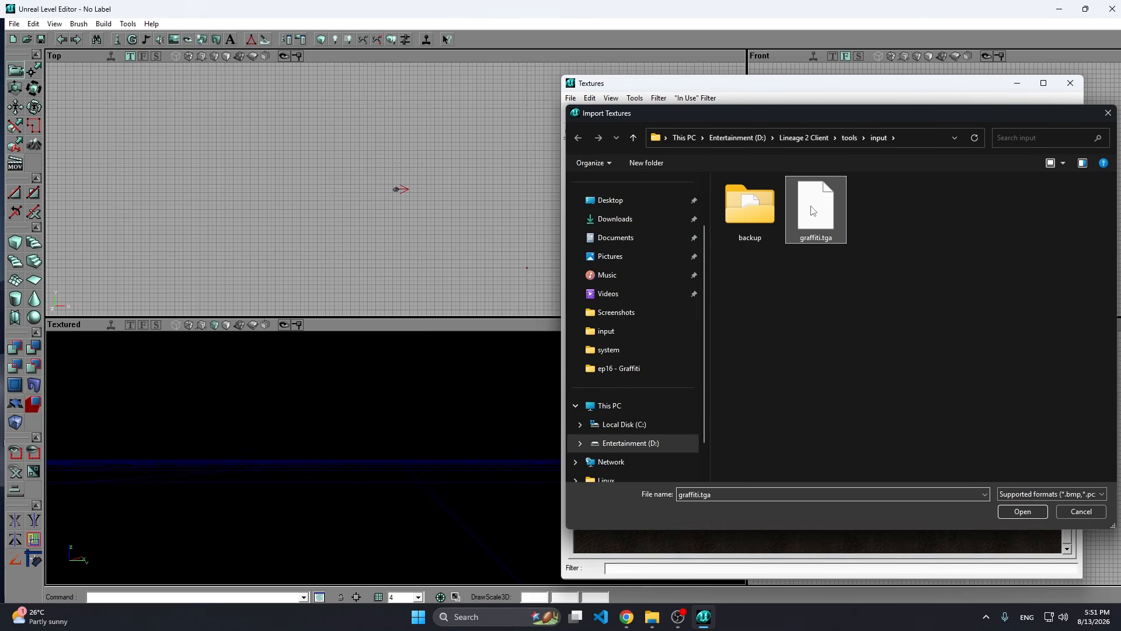
click(1027, 513)
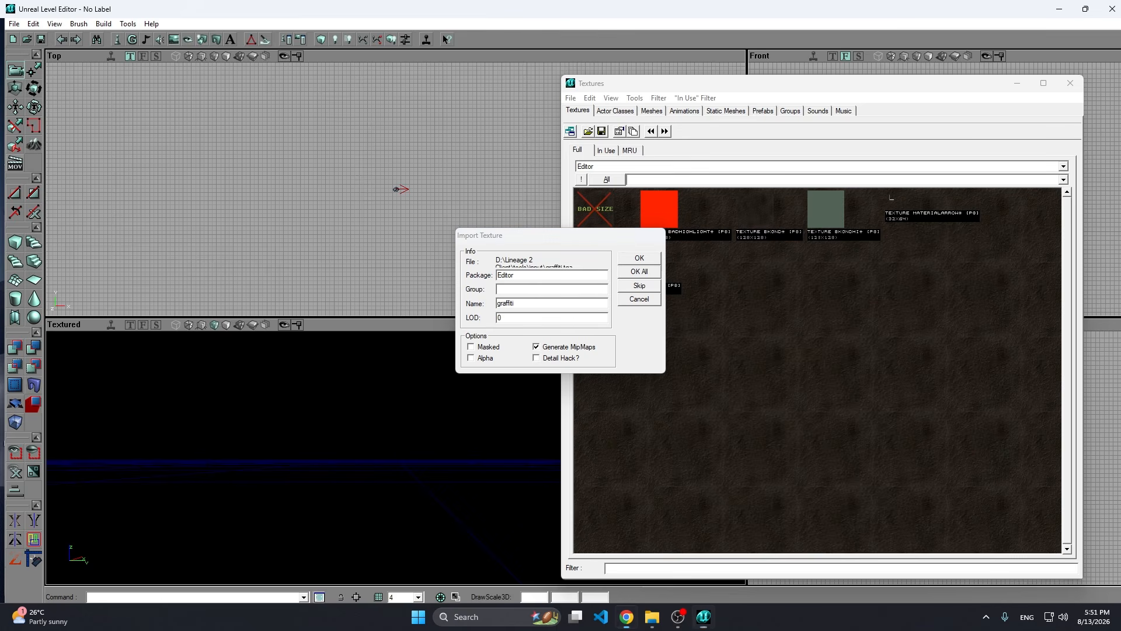
Import the graffiti texture into package PlayerExplains_T, group Graffiti, with the name WallGraffiti and the Alpha option enabled.
click(504, 275)
double_click(503, 275)
text(PlayerExplains_T)
click(549, 277)
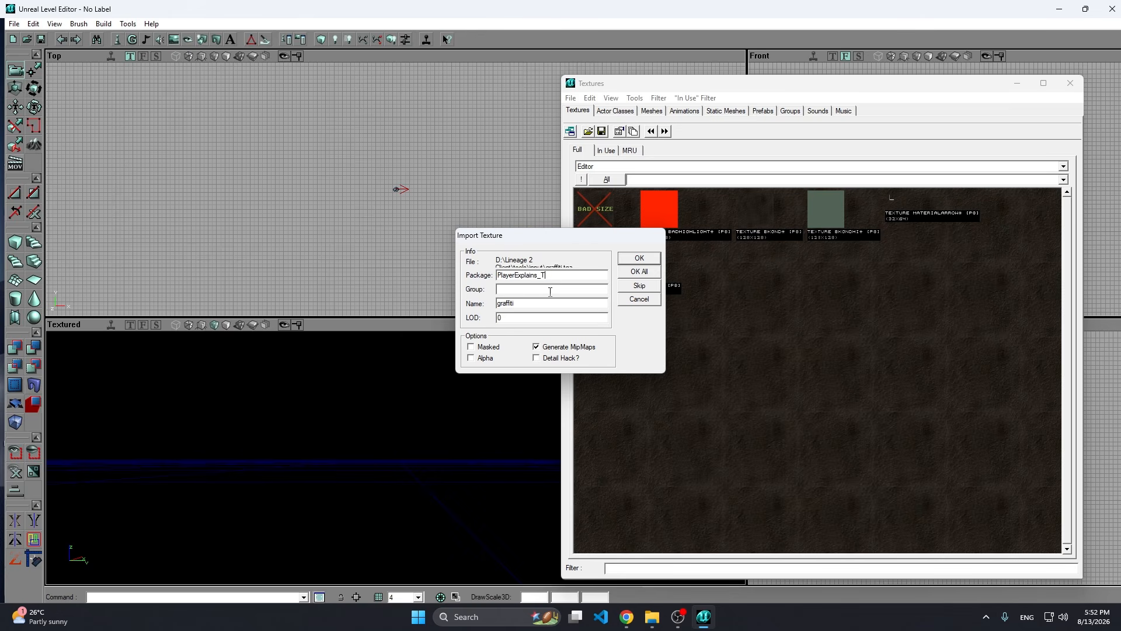
click(500, 289)
text(Graffiti)
double_click(515, 303)
text(WallGraffiti)
click(477, 358)
click(645, 259)
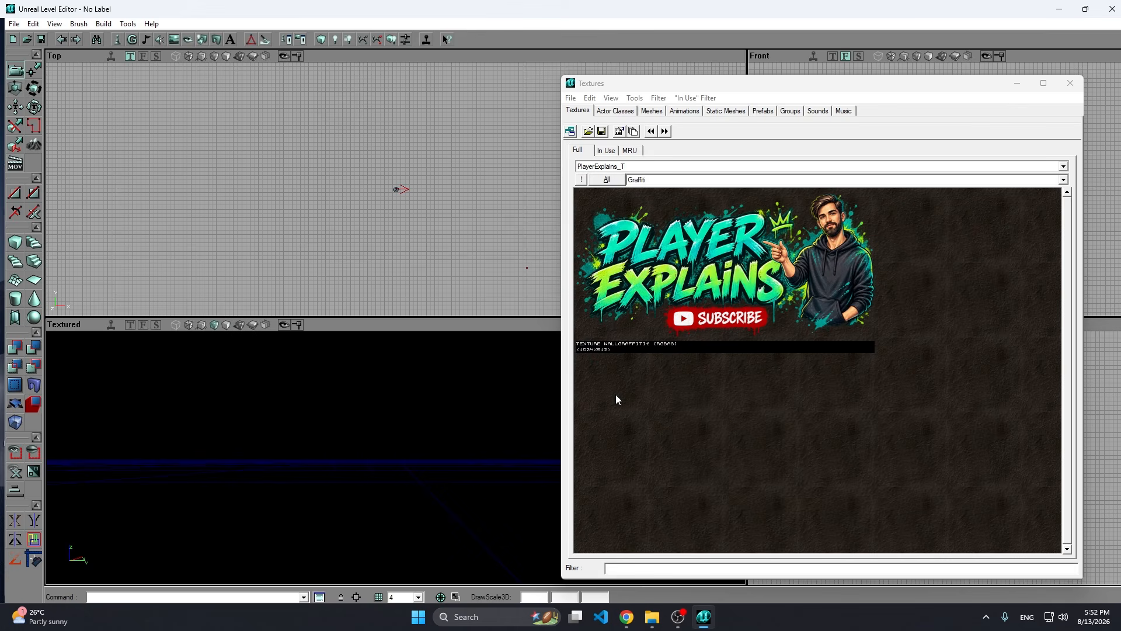
Set bTwoSided to True in the WallGraffiti texture's Surface properties, and reopen the properties to check the setting.
drag(777, 89, 423, 79)
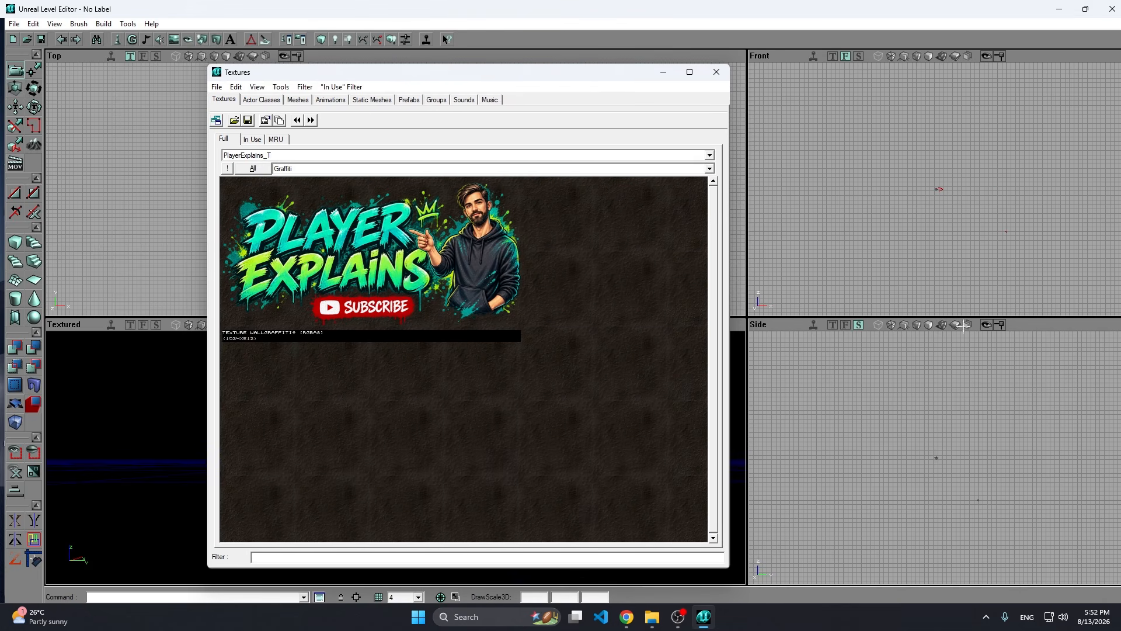
drag(469, 78, 482, 78)
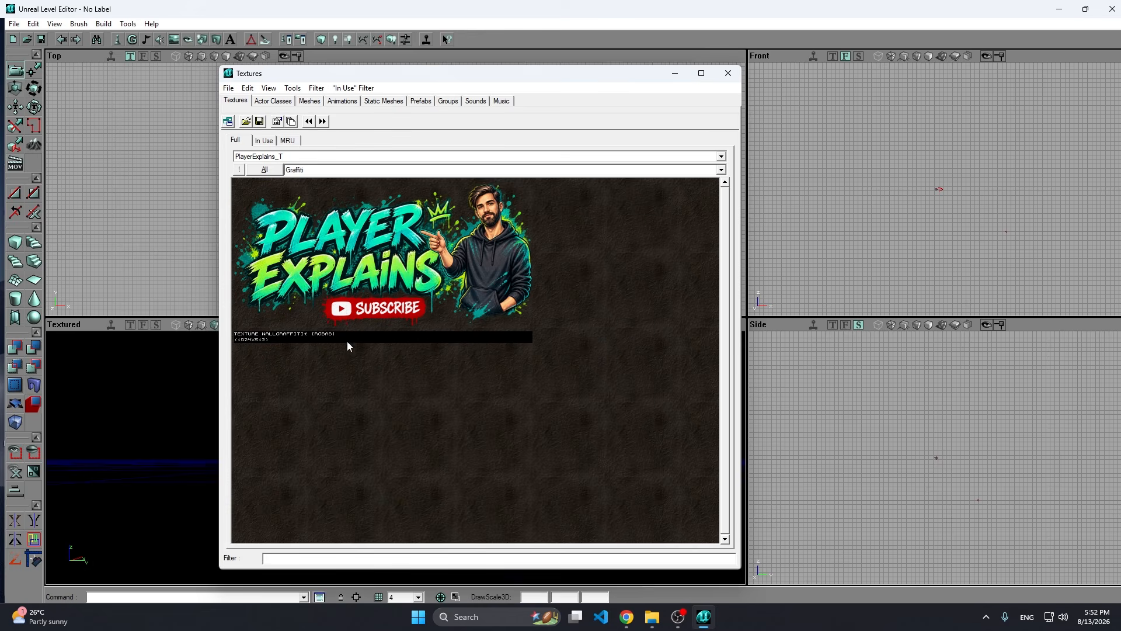
right_click(438, 240)
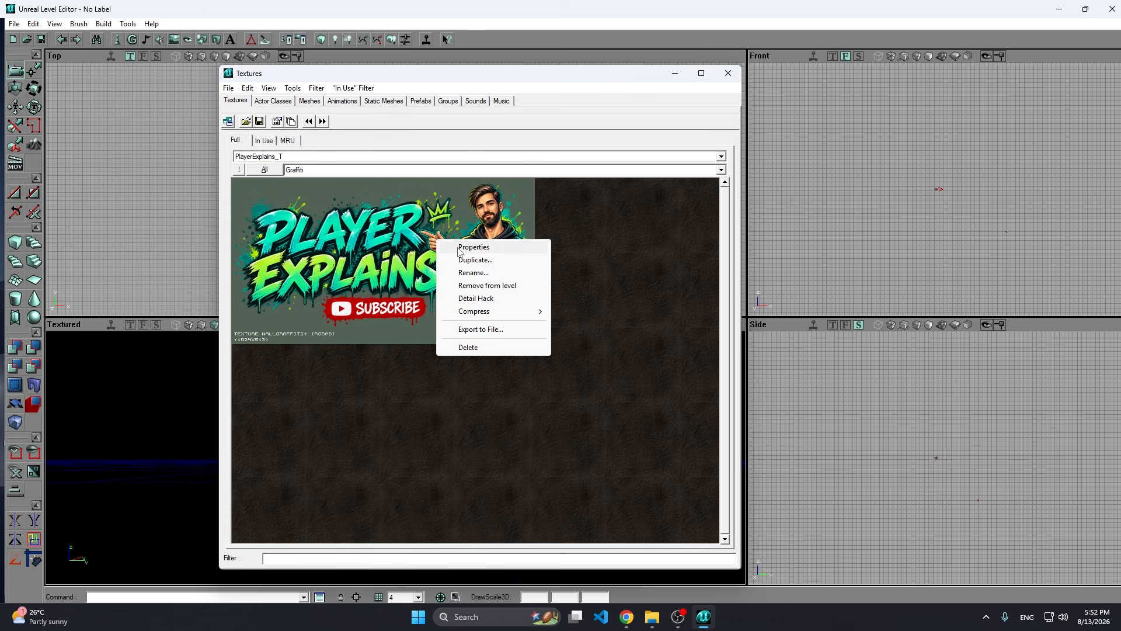
click(460, 248)
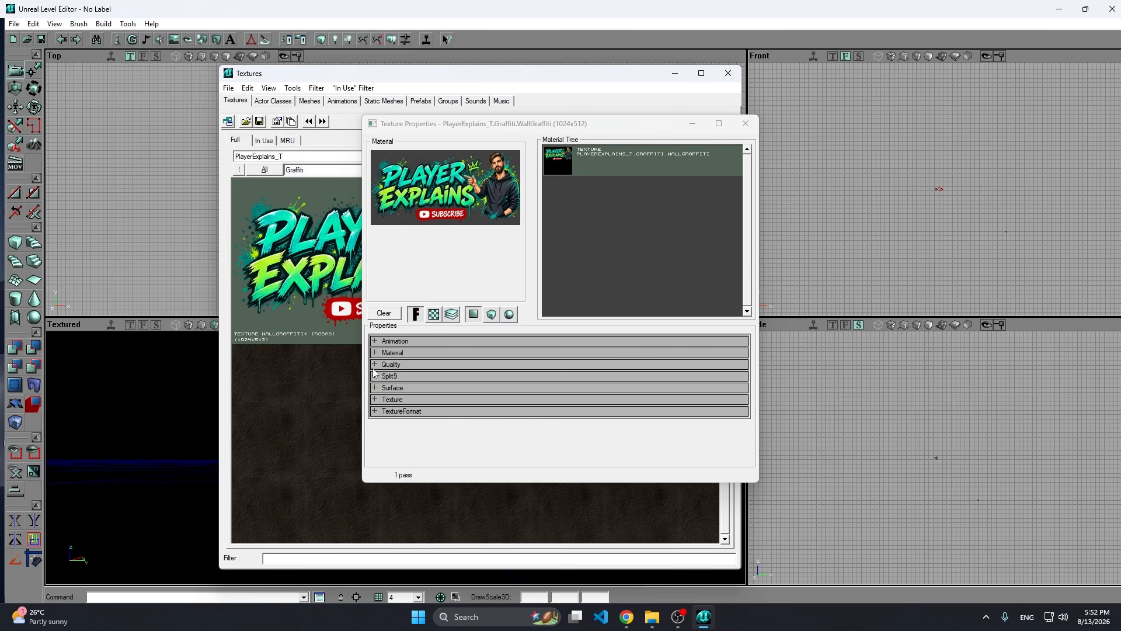
click(375, 388)
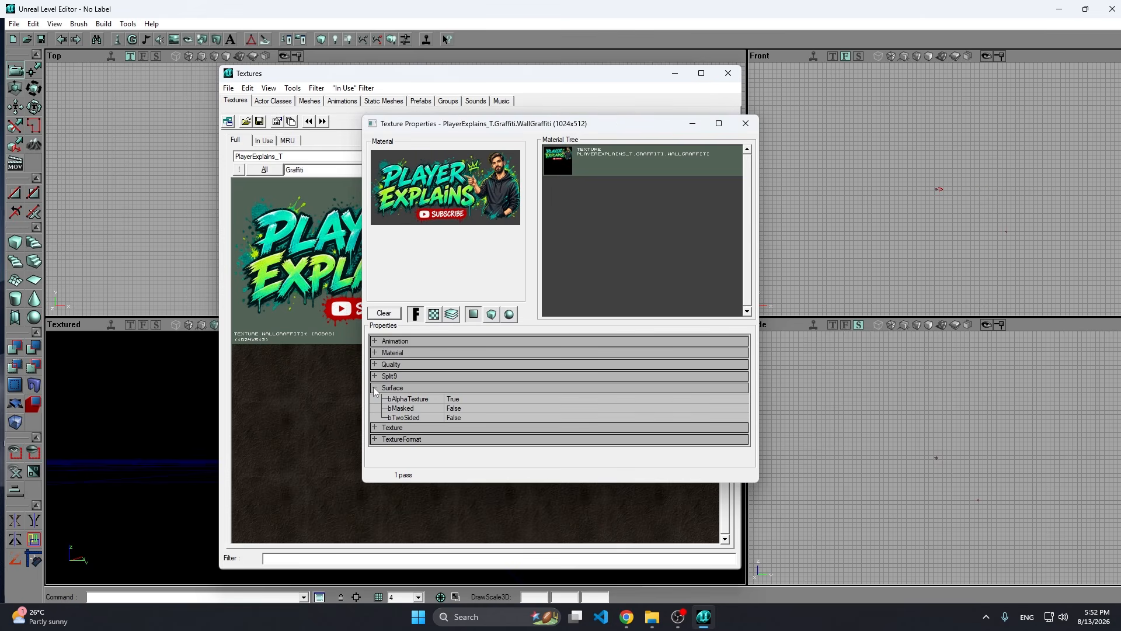
click(457, 418)
click(622, 418)
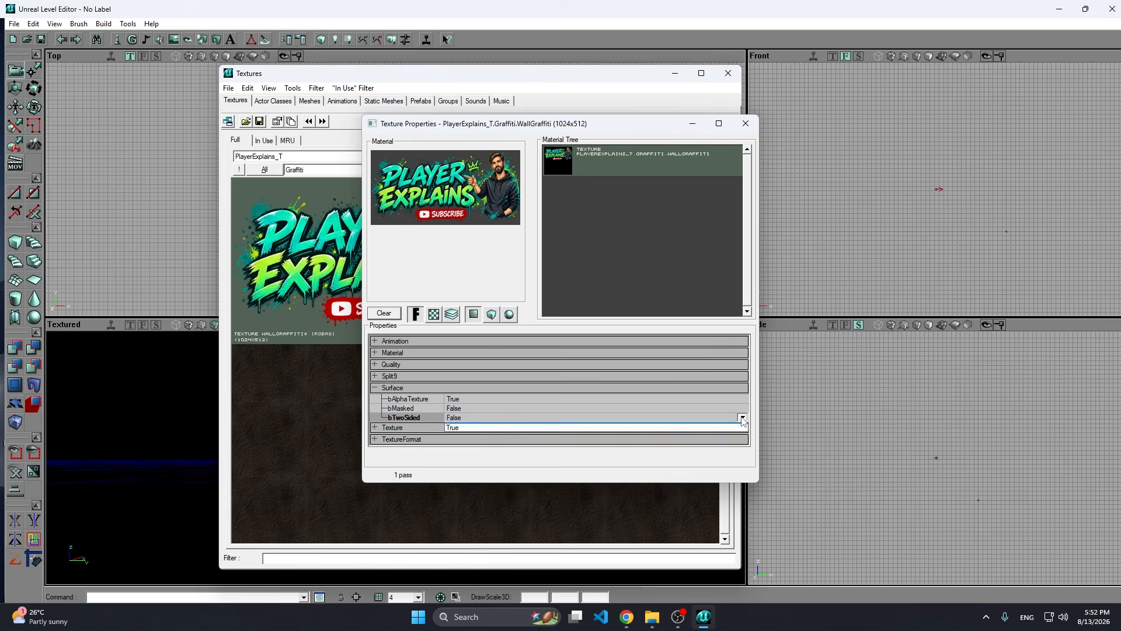
click(457, 434)
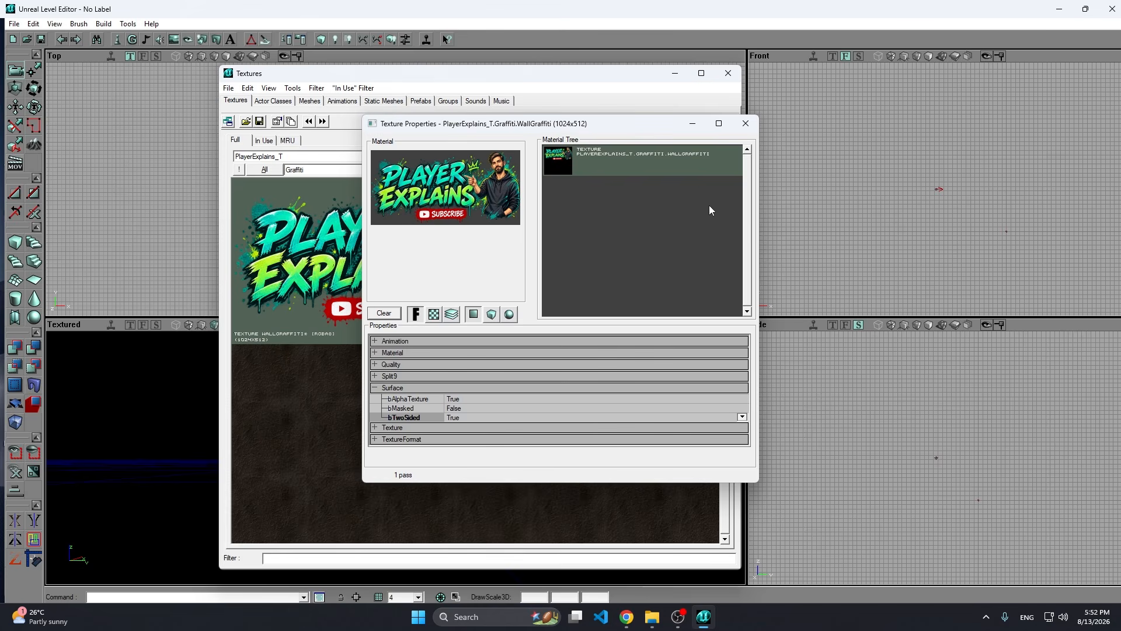
click(746, 123)
right_click(403, 224)
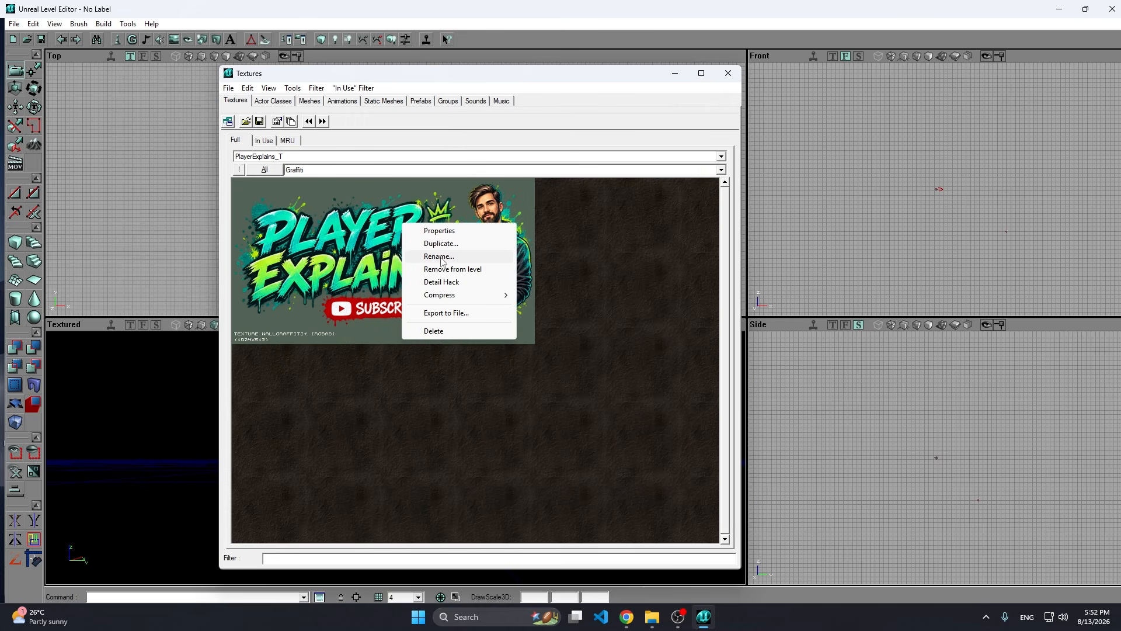
click(440, 231)
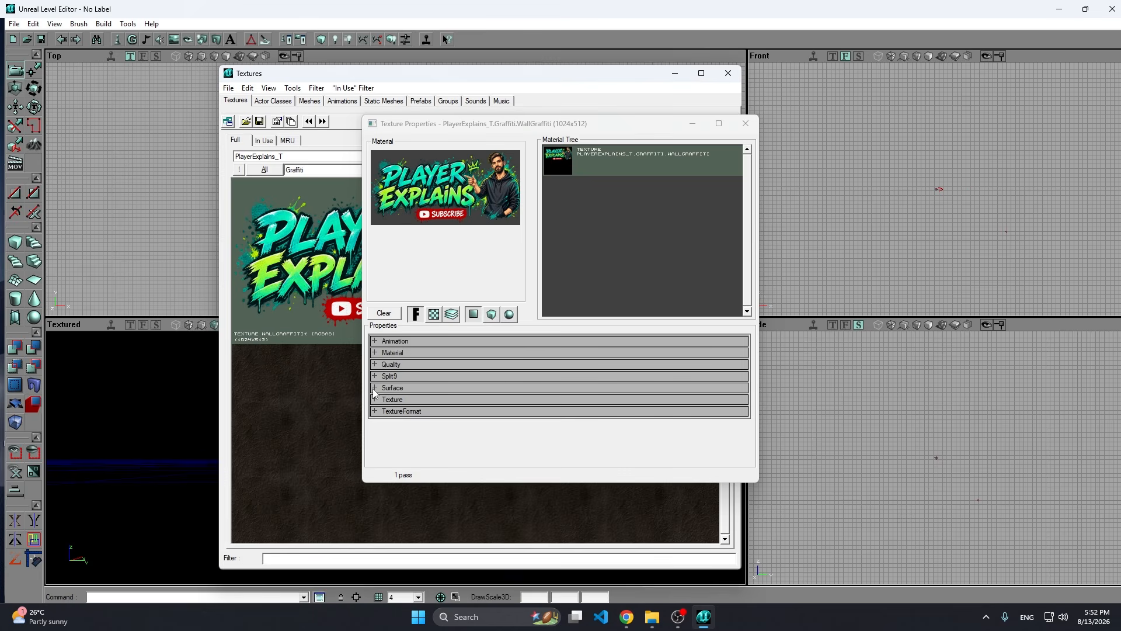
click(374, 389)
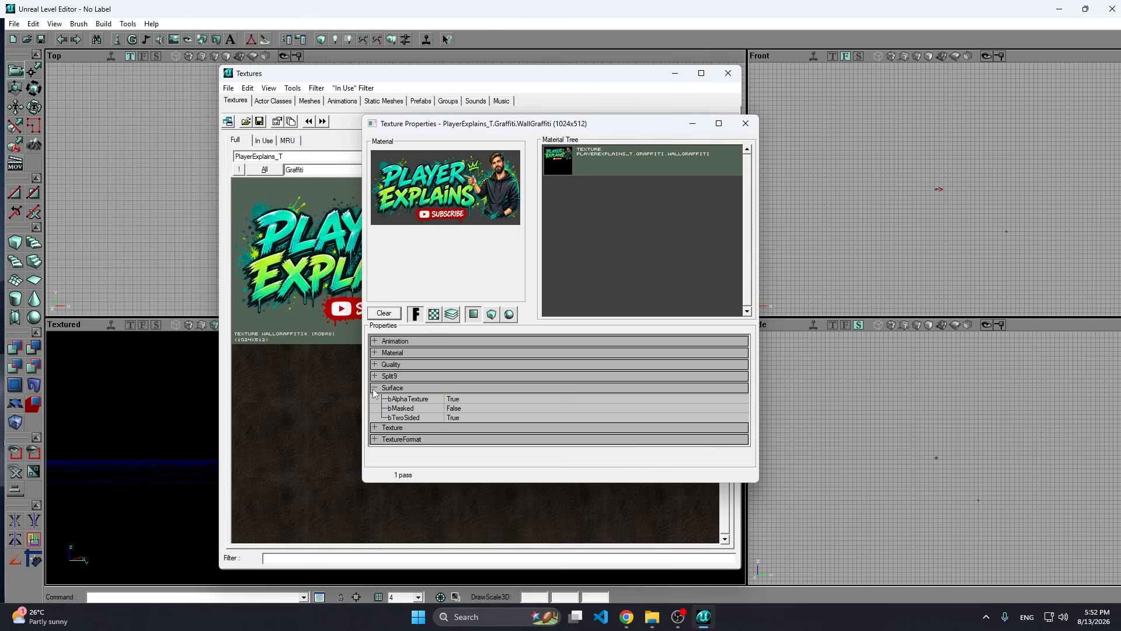
click(746, 123)
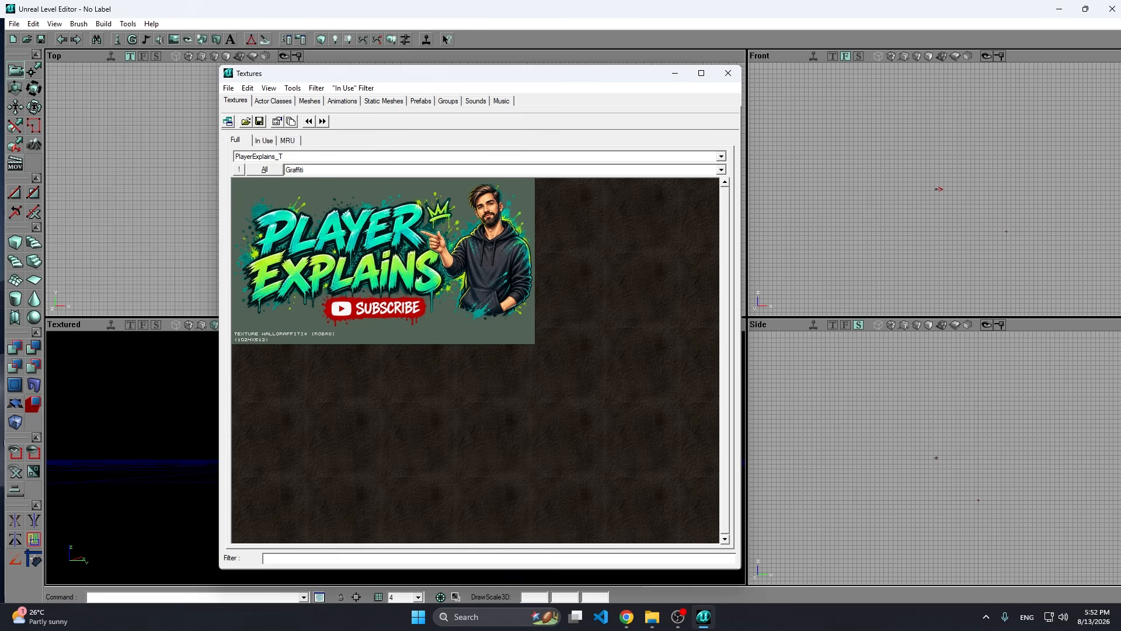
Build a sheet brush with height 512, width 1024 and axis AX_XAxis.
right_click(36, 283)
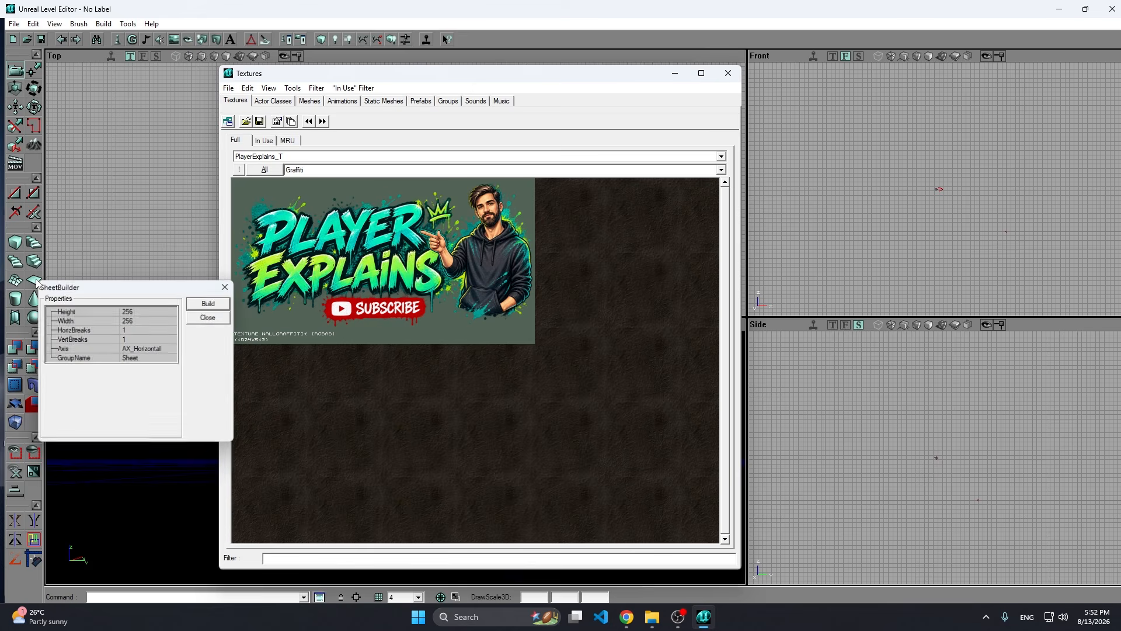
drag(106, 284, 125, 272)
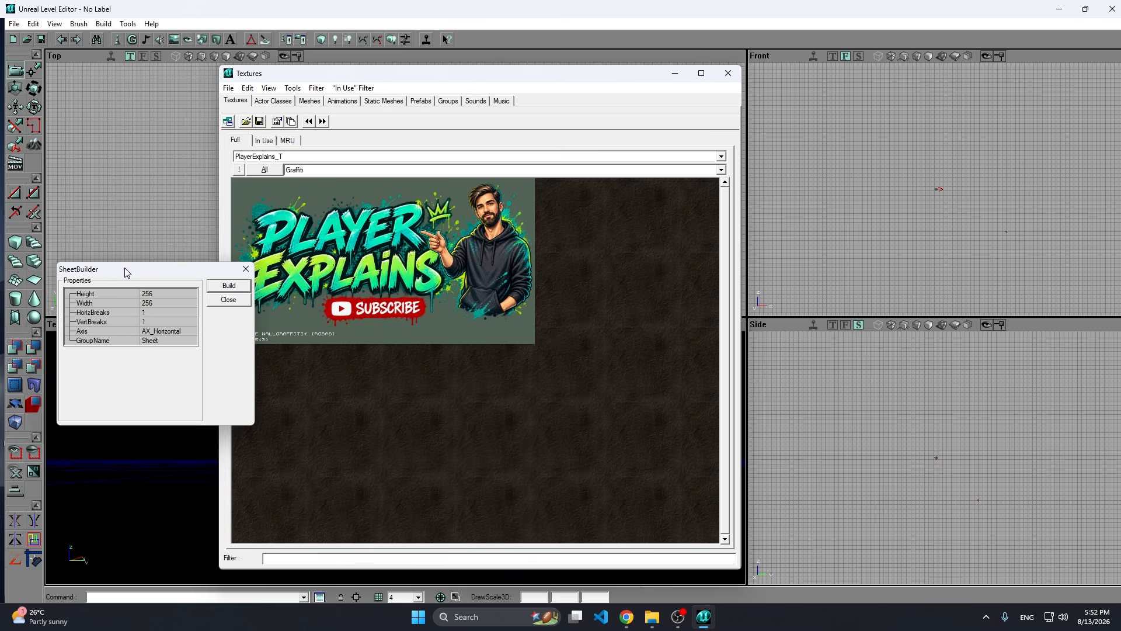
click(172, 294)
text(512)
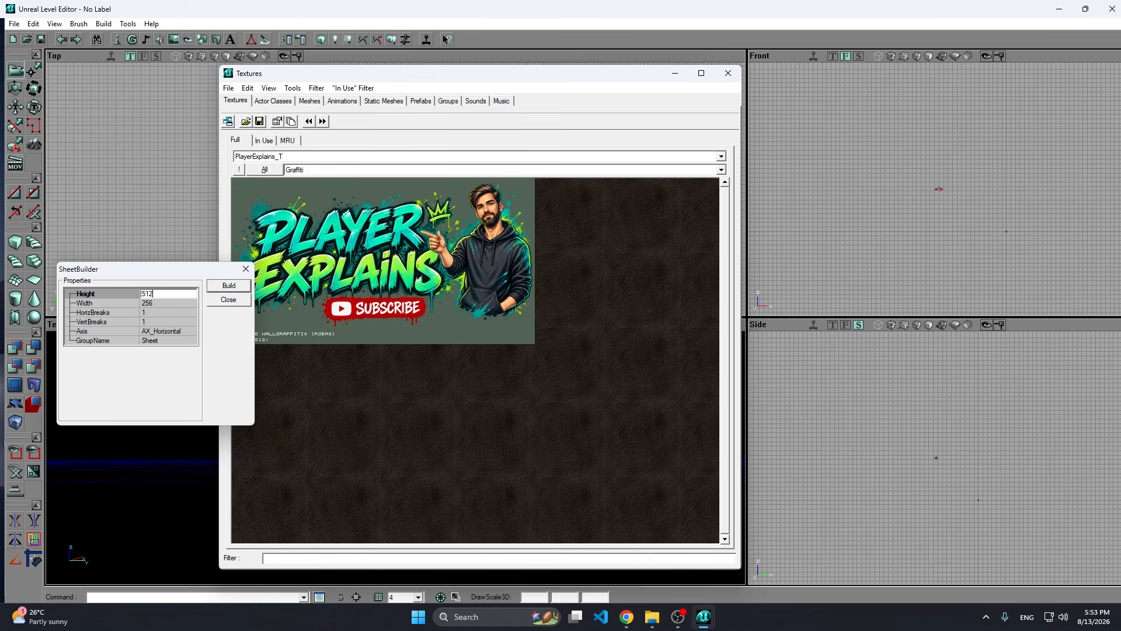
key(Tab)
text(1024)
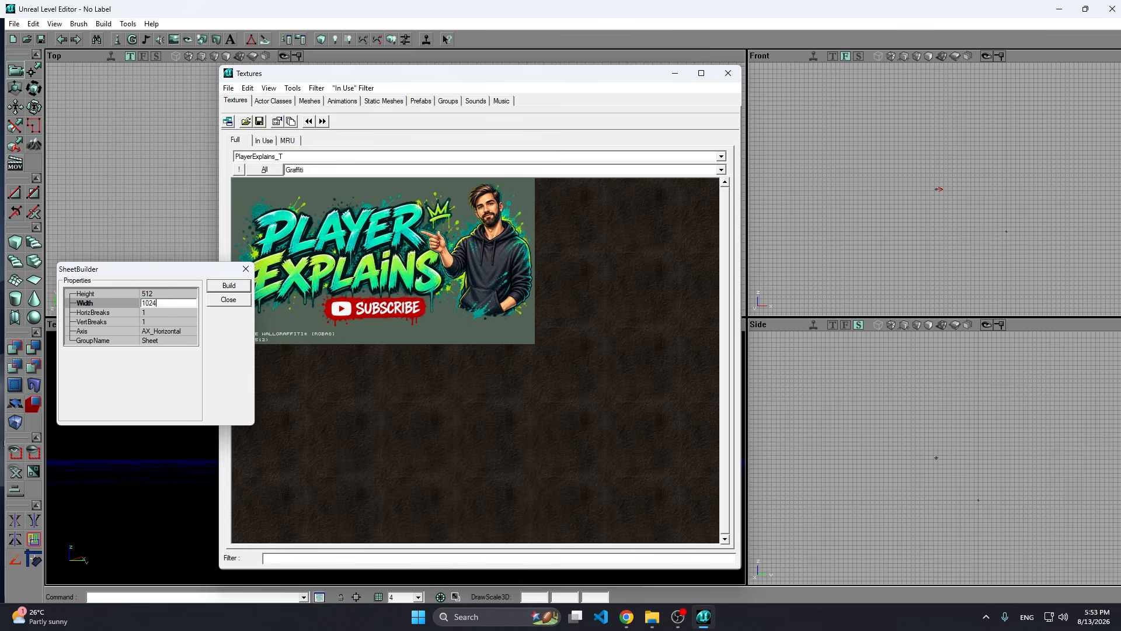
click(183, 332)
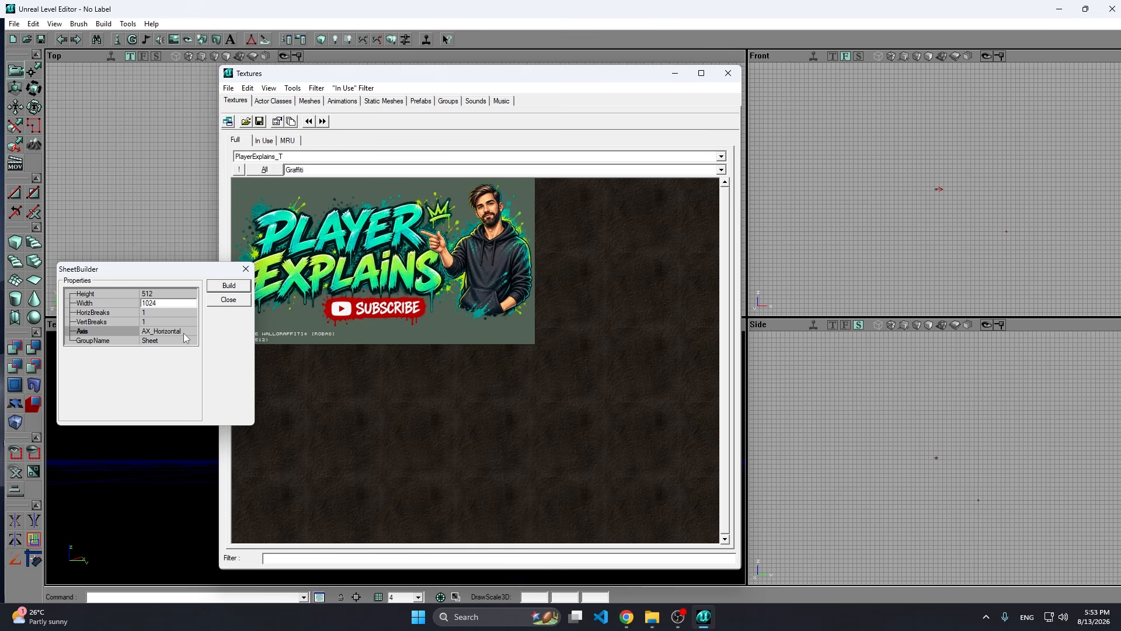
click(191, 331)
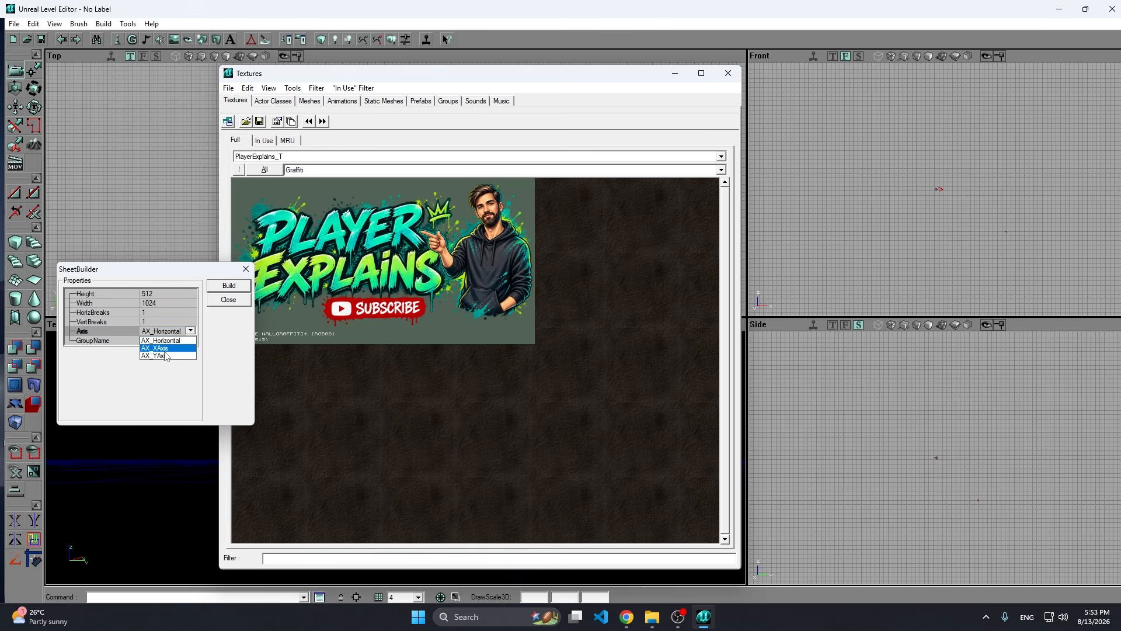
click(174, 348)
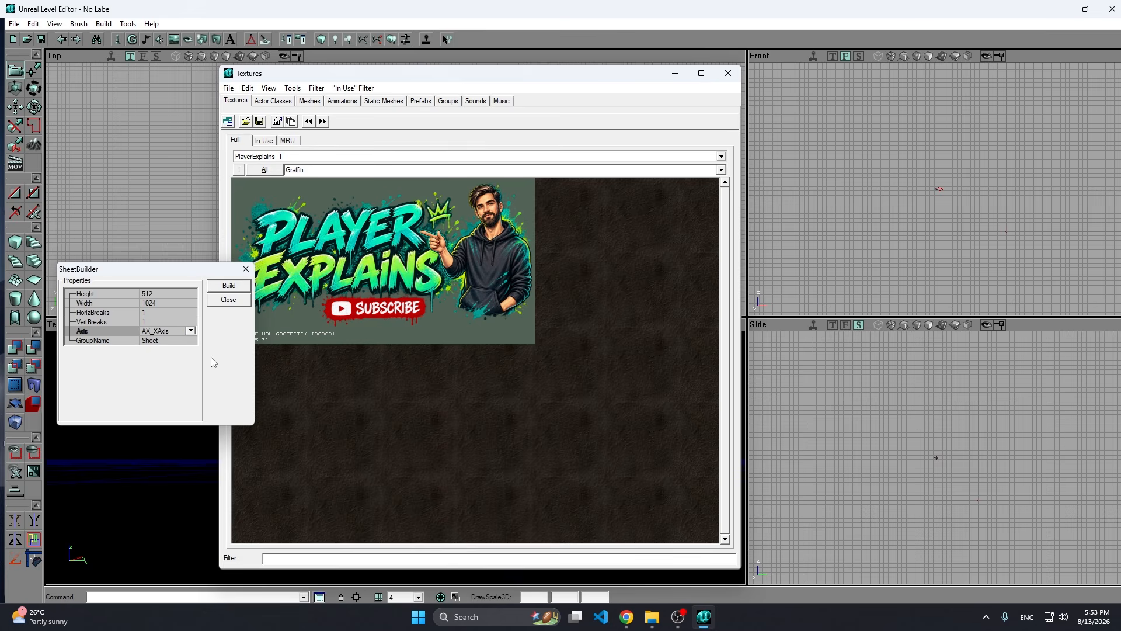
click(234, 289)
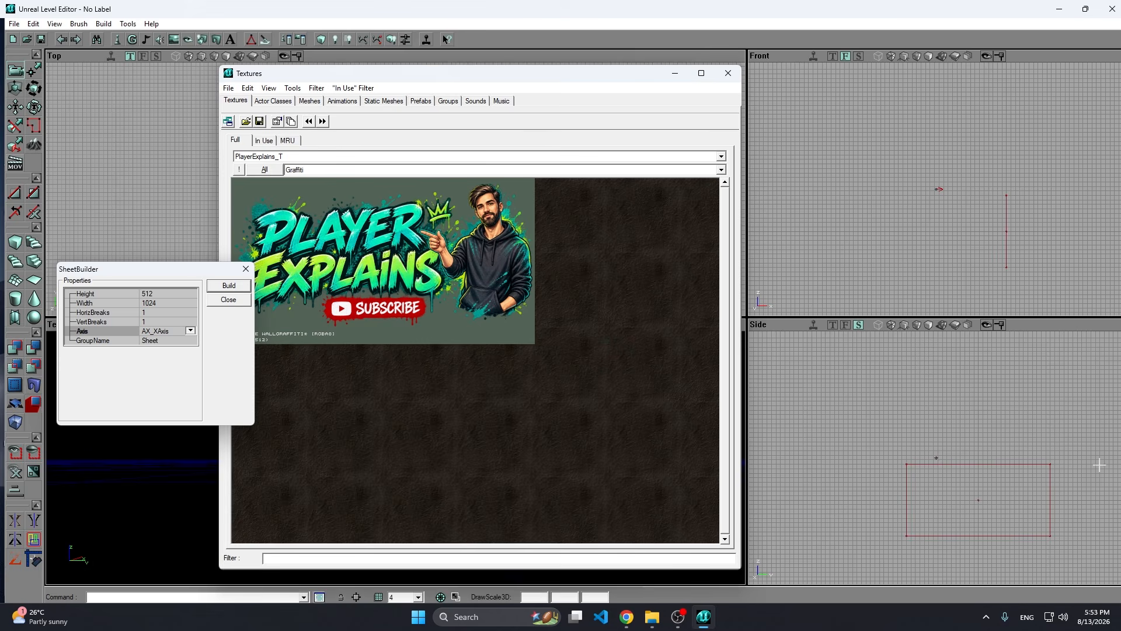
click(244, 269)
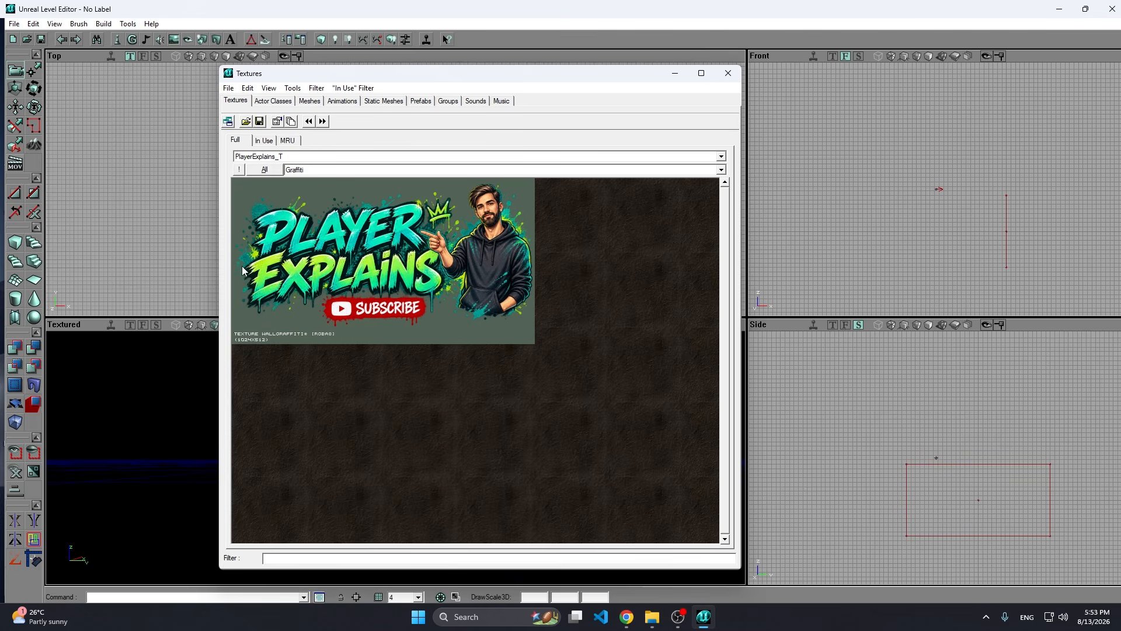
Add the sheet to the level as a special brush with Non-Solid solidity and the Two Sided flag.
click(78, 24)
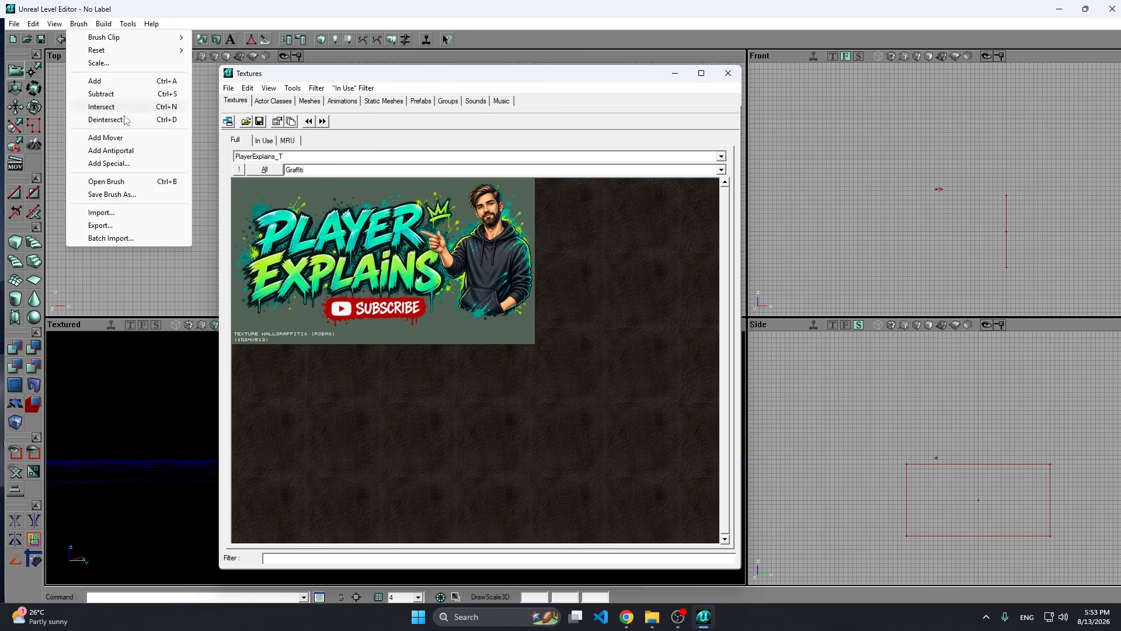
click(138, 165)
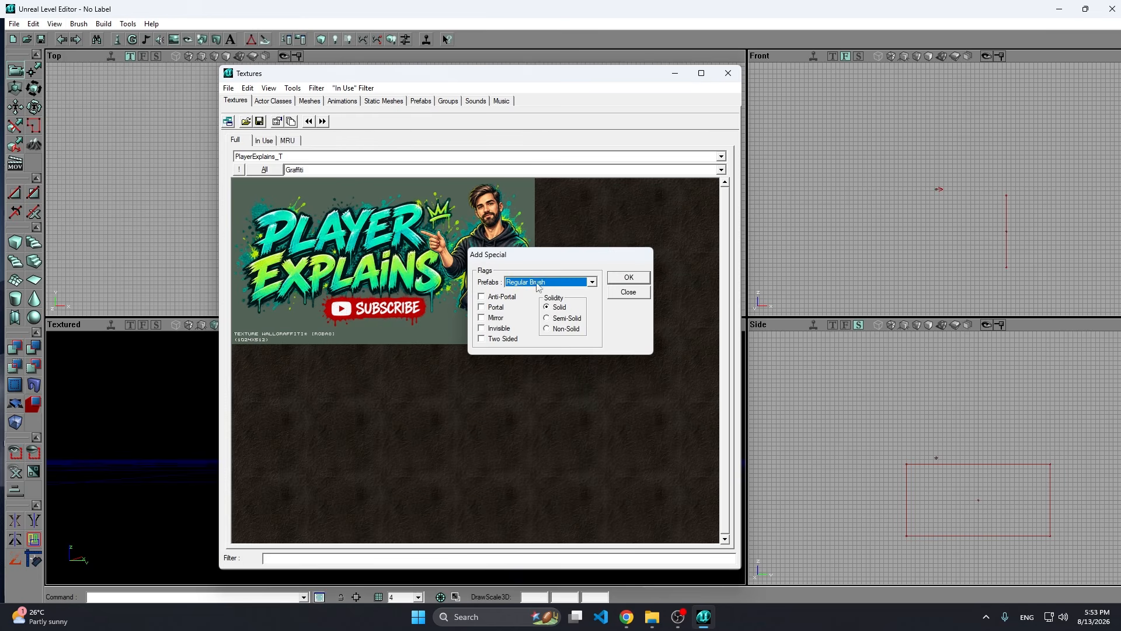
click(563, 330)
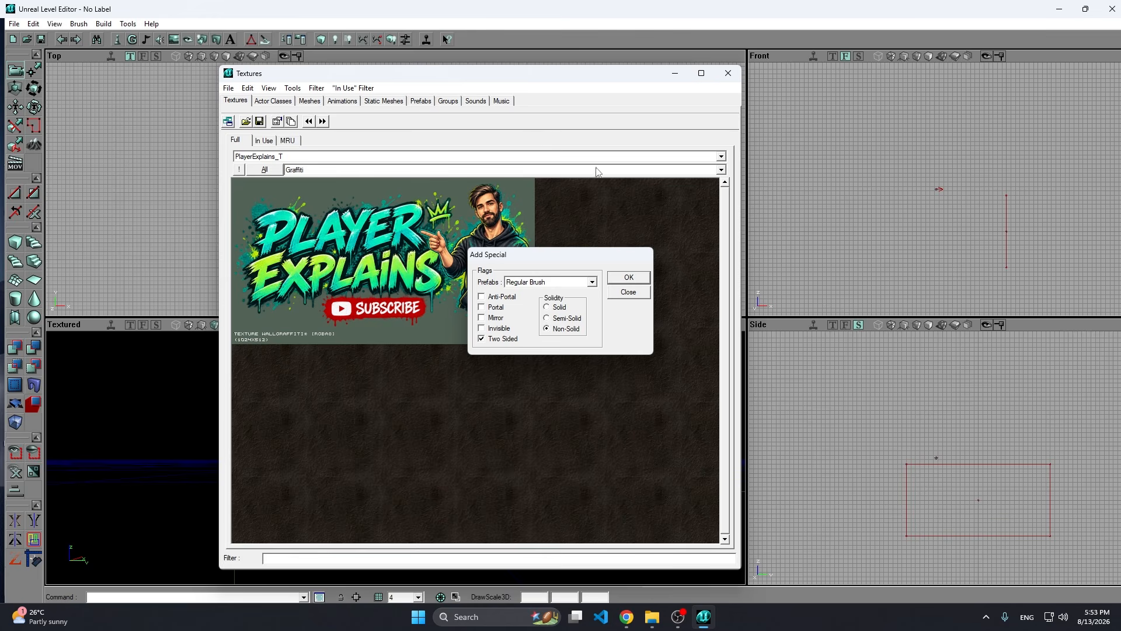
click(627, 281)
click(624, 294)
Convert the added sheet brush to a static mesh in package PlayerExplains, group Graffiti, named WallGraffitiPlane.
drag(555, 73, 775, 56)
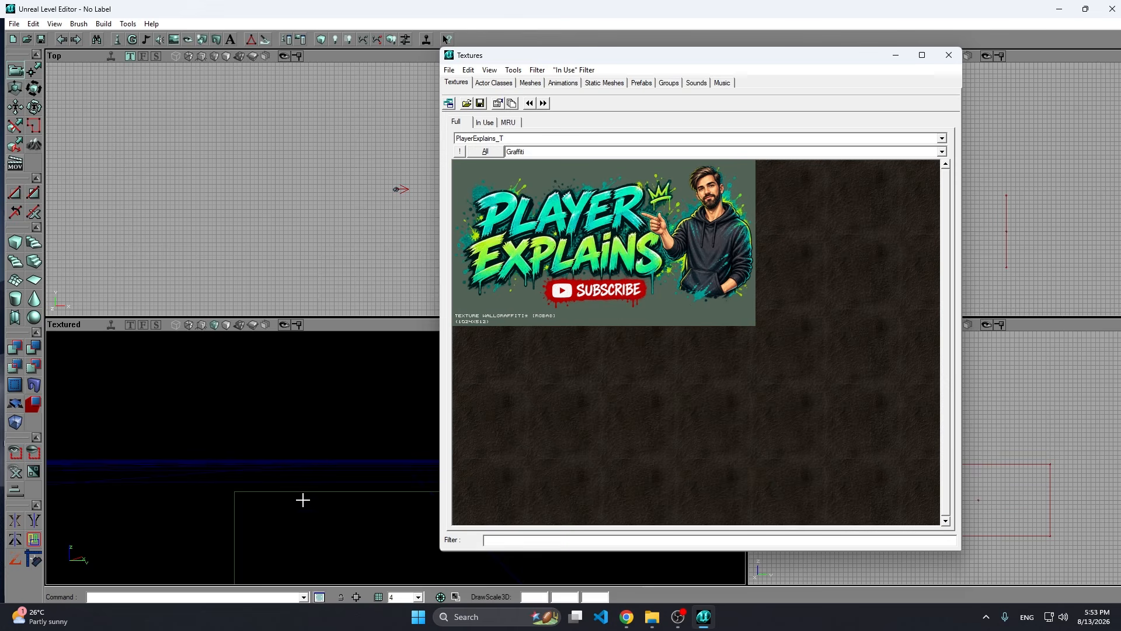
click(276, 491)
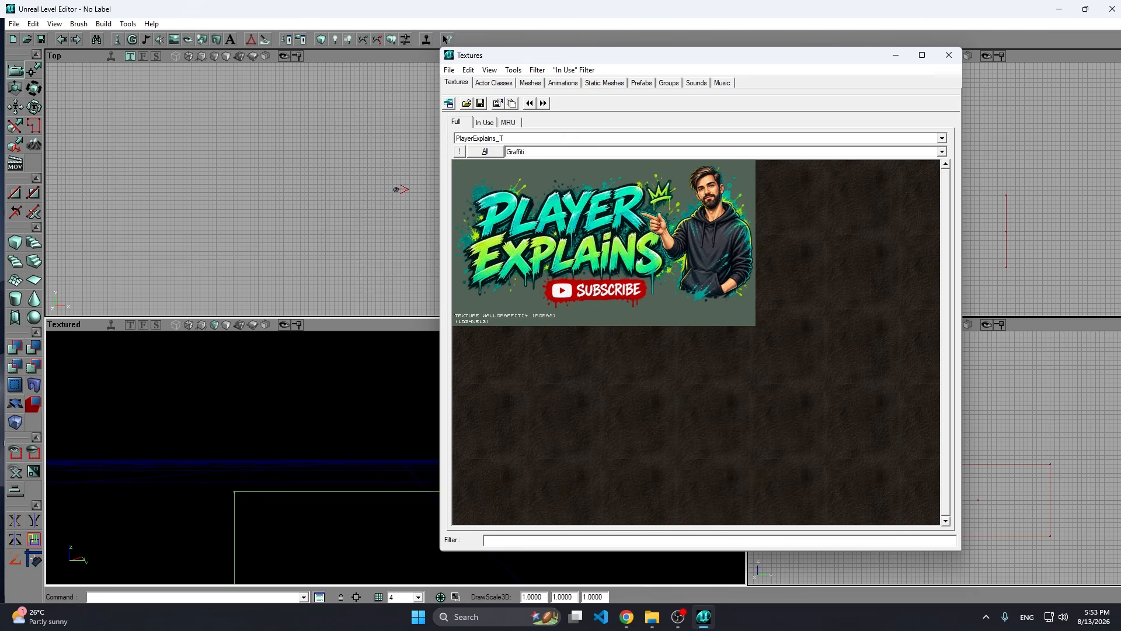
right_click(279, 492)
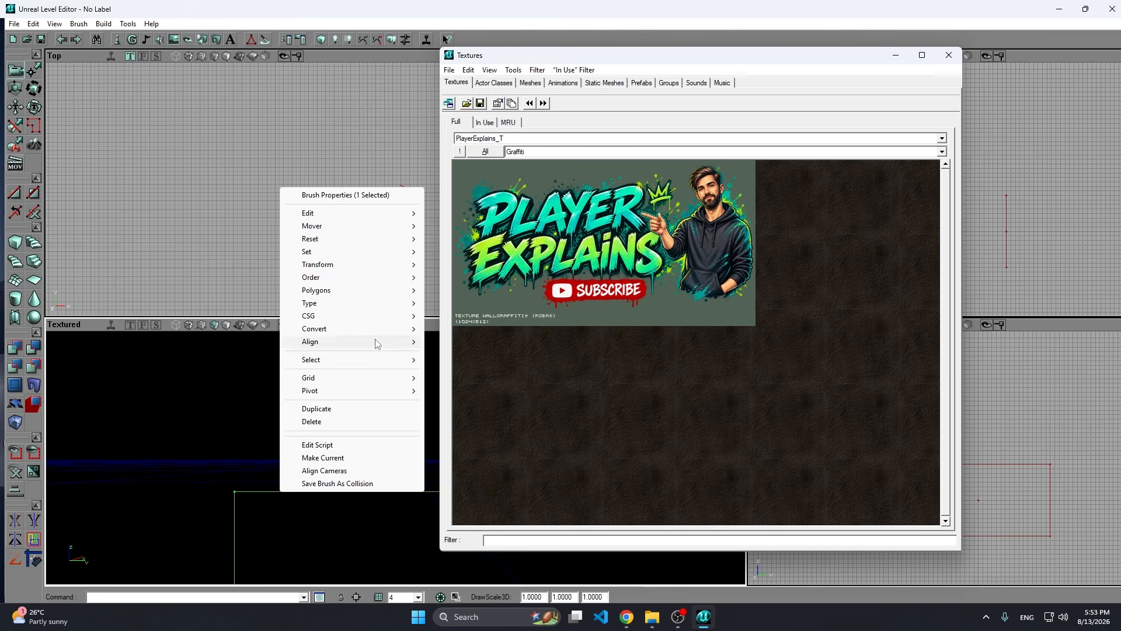
mouse_move(374, 329)
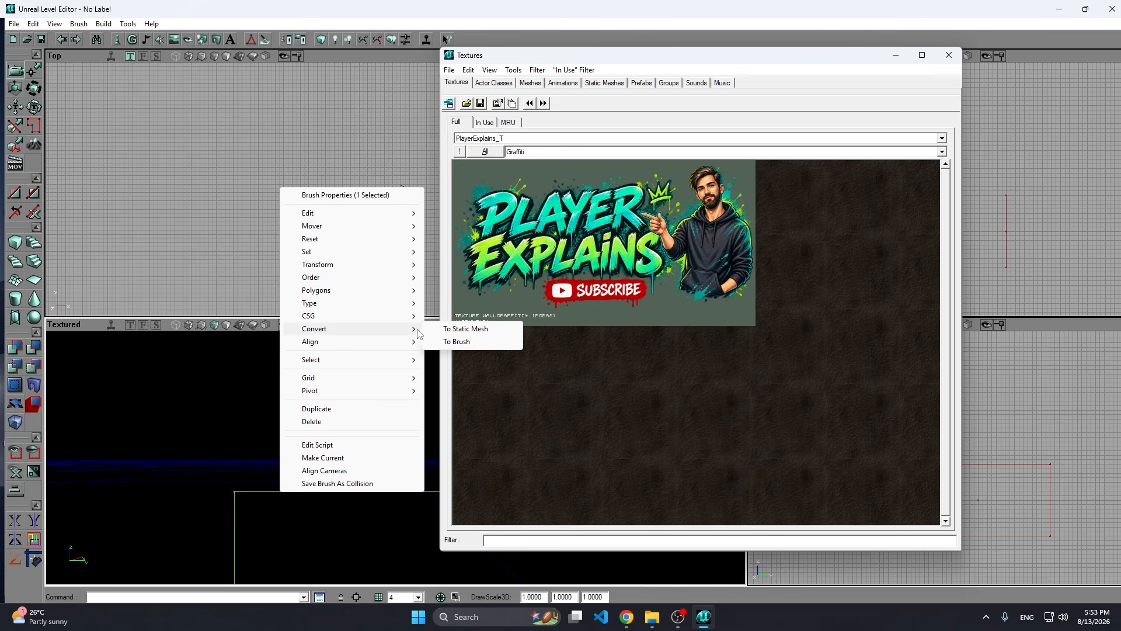
click(465, 329)
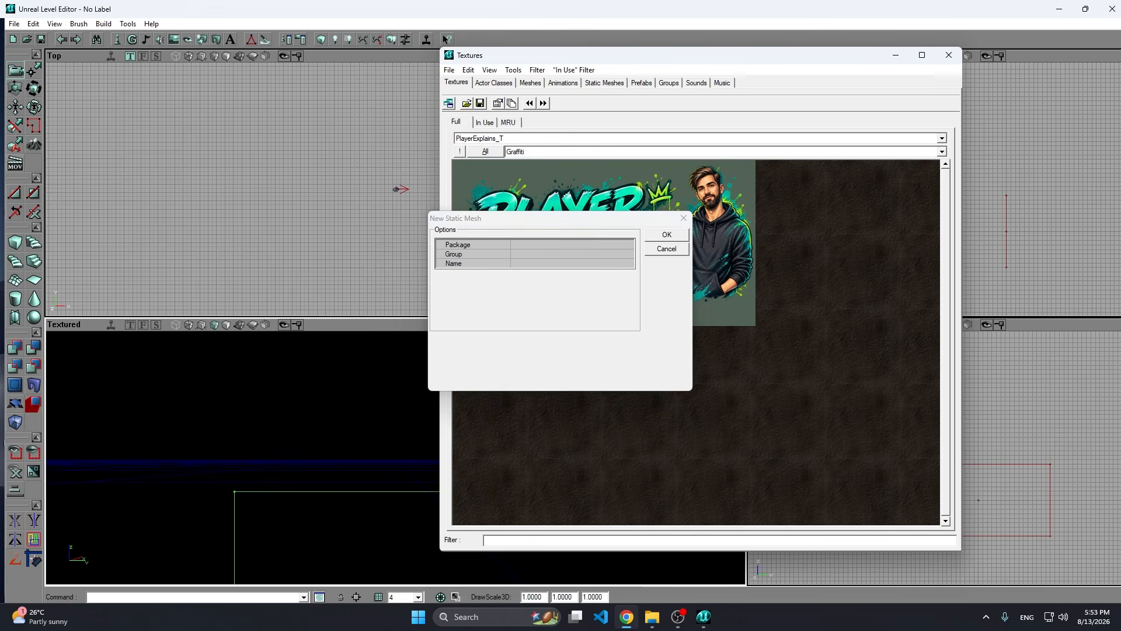
click(535, 243)
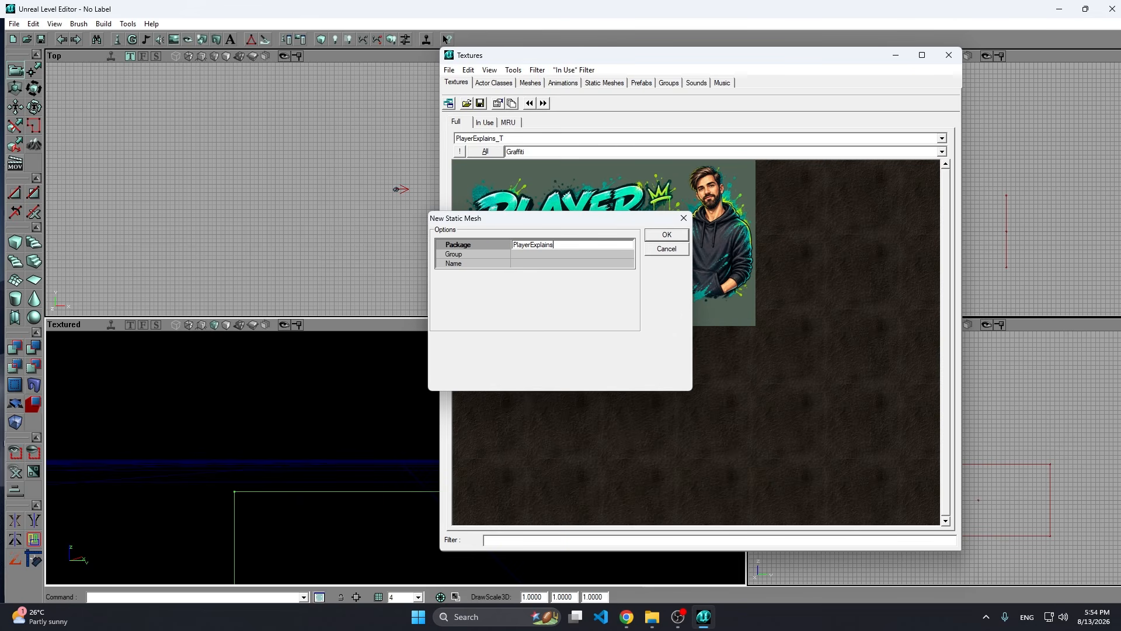
click(535, 255)
text(Graffiti)
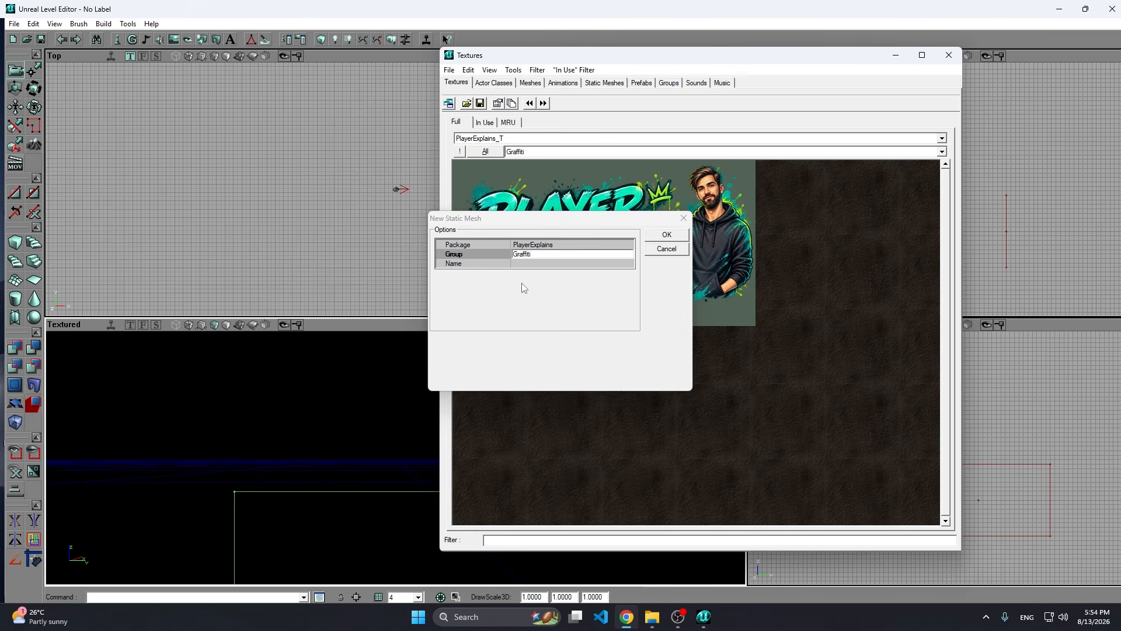
click(530, 263)
text(WallGraffitiPlane)
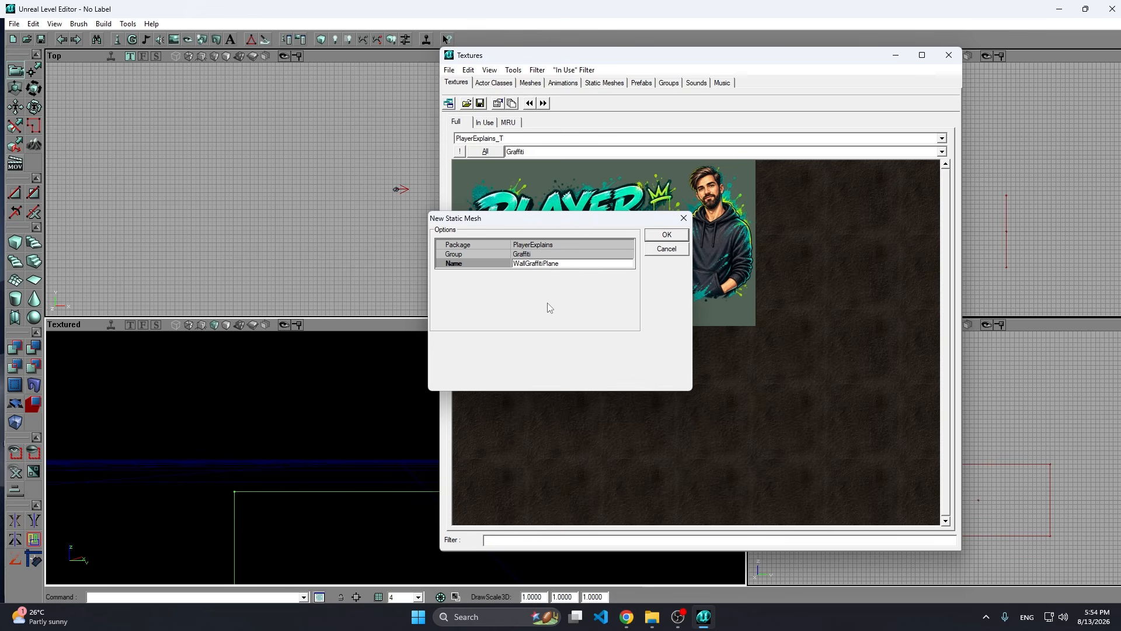
drag(606, 224, 344, 240)
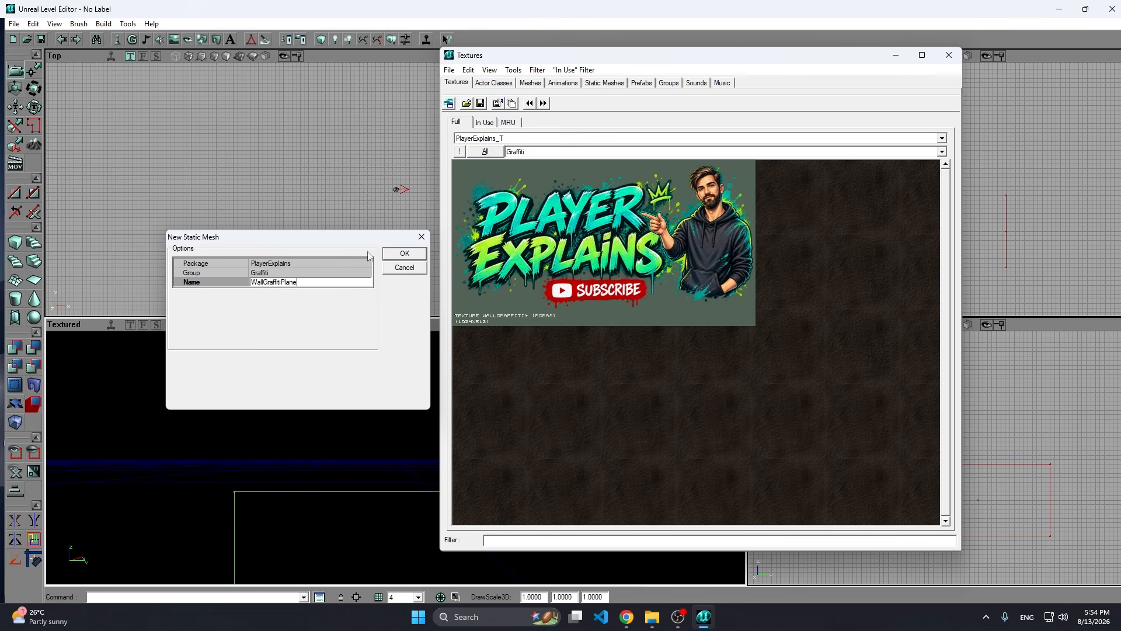
click(398, 255)
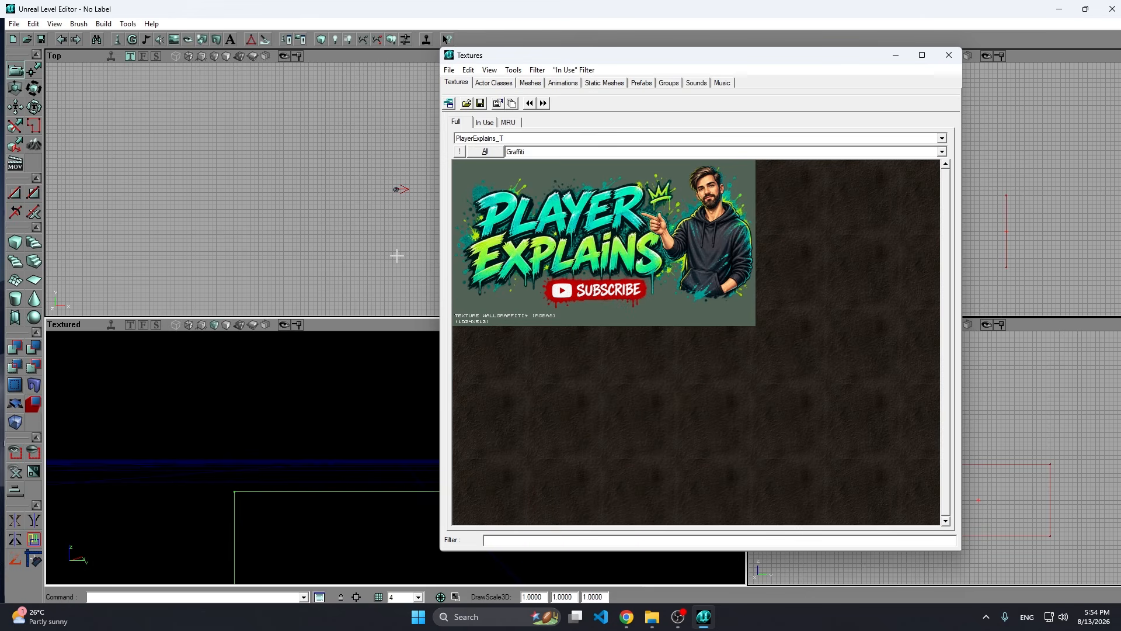
In the PlayerExplains static mesh package, assign the texture PlayerExplains_T.Graffiti.WallGraffiti as material [0] of WallGraffitiPlane.
click(605, 83)
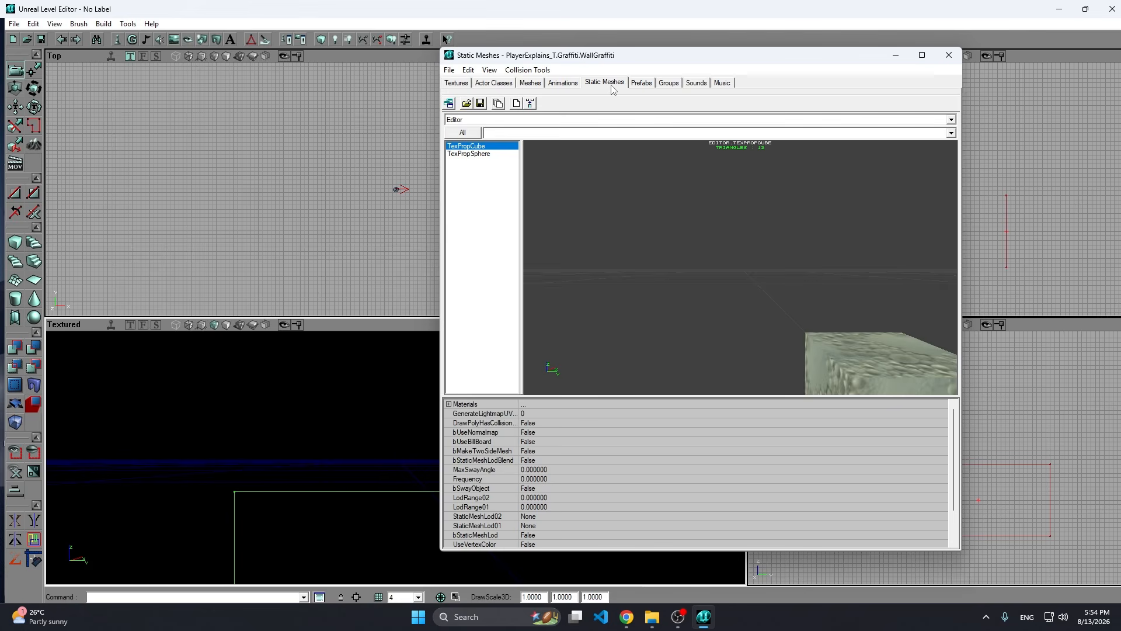
click(581, 121)
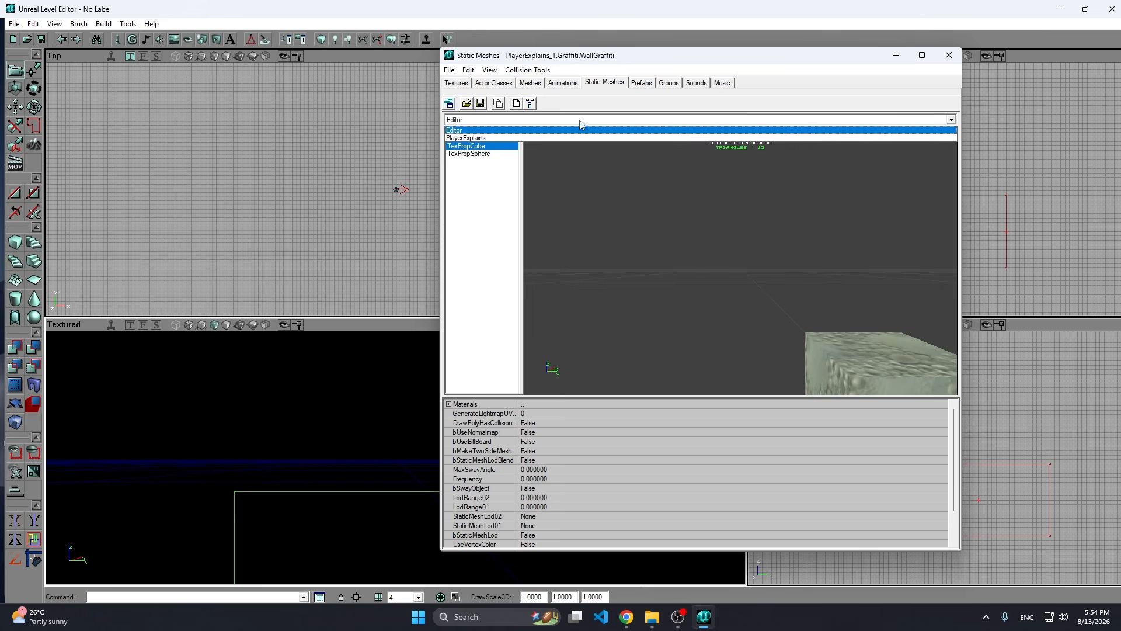
click(493, 138)
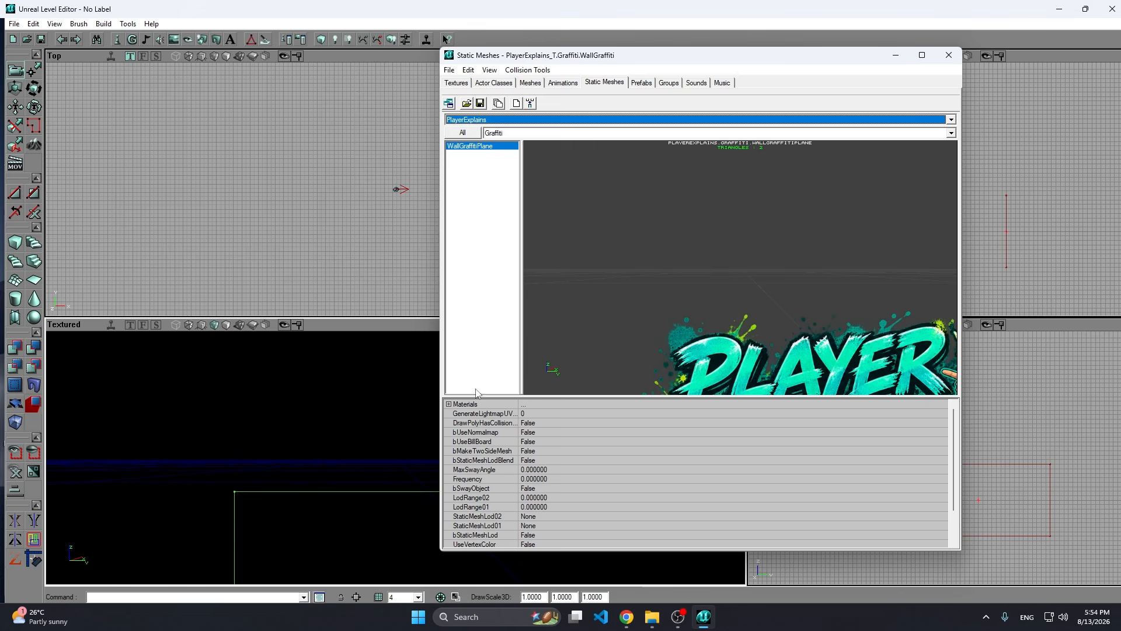
click(449, 404)
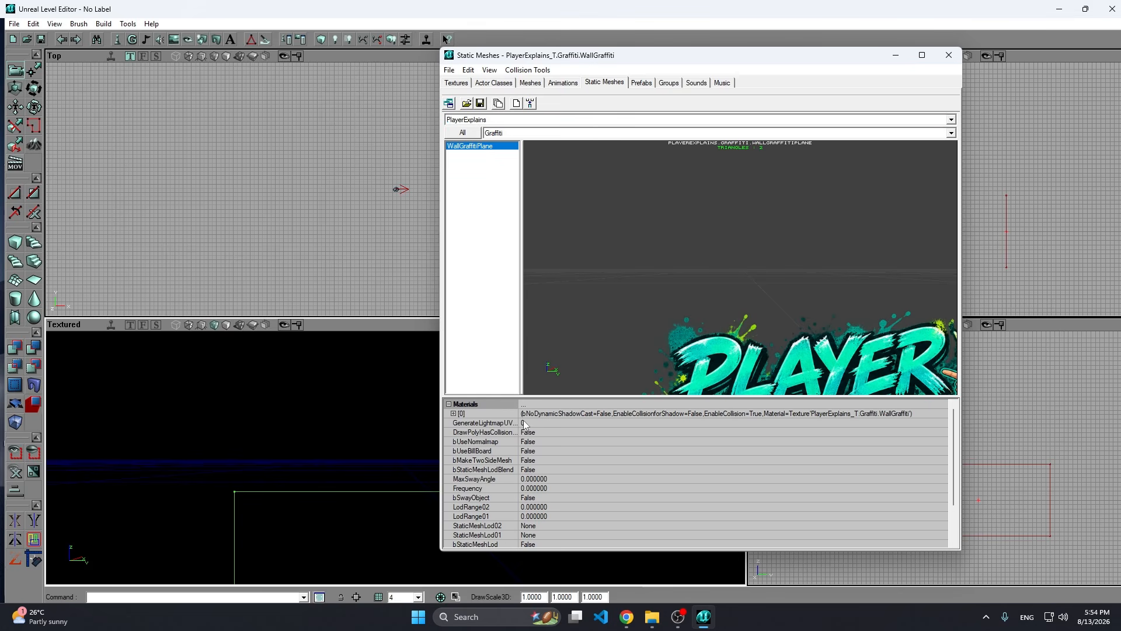
click(454, 413)
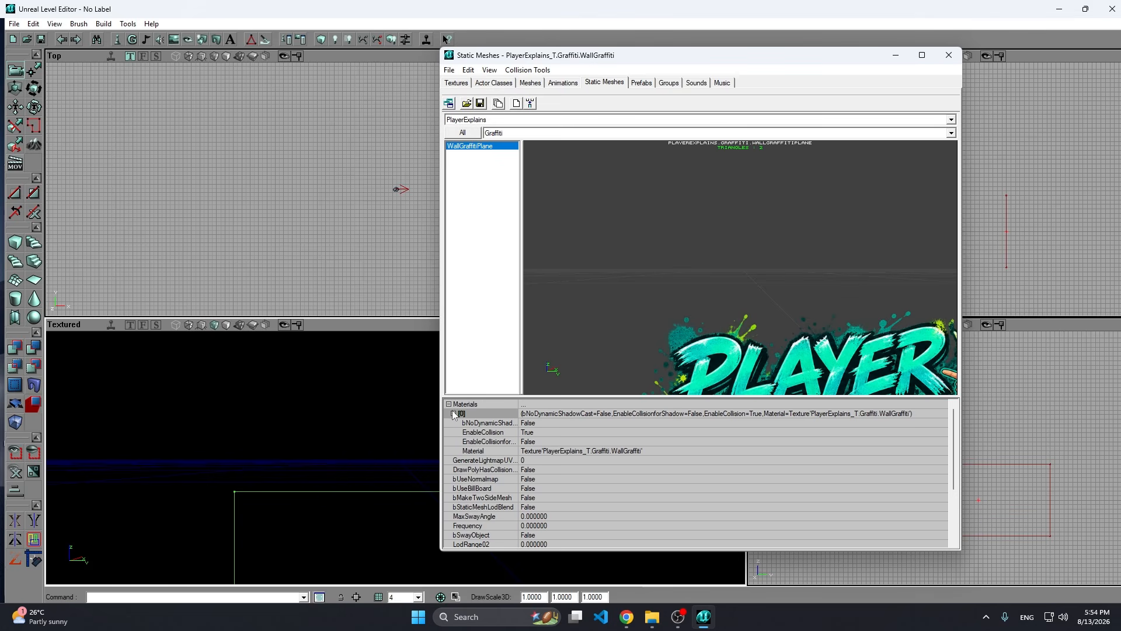
click(542, 452)
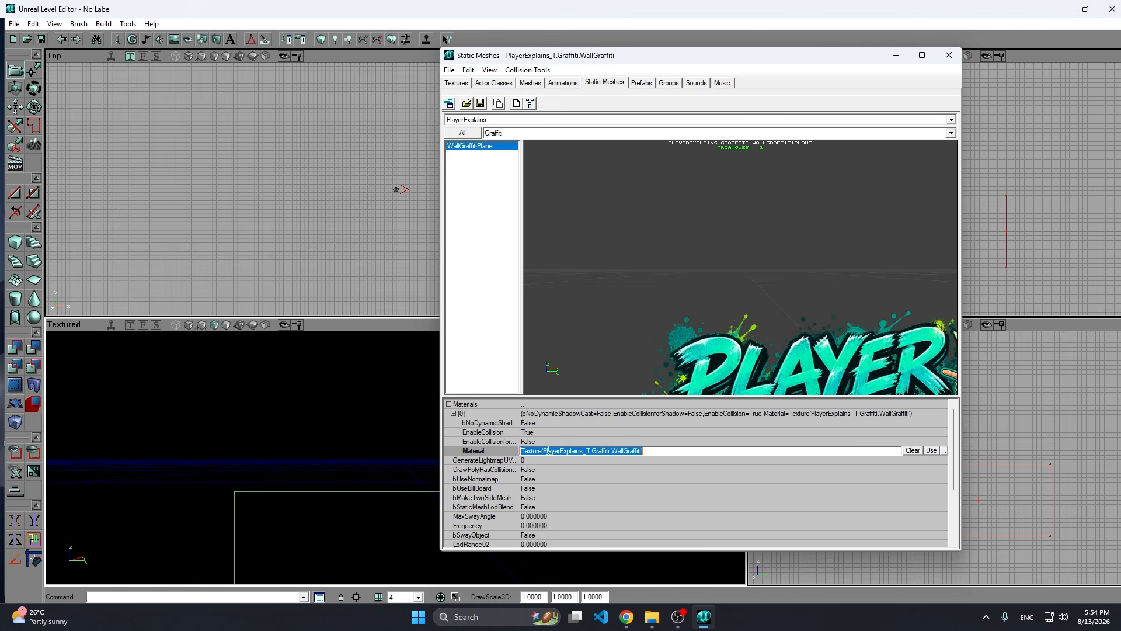
click(931, 450)
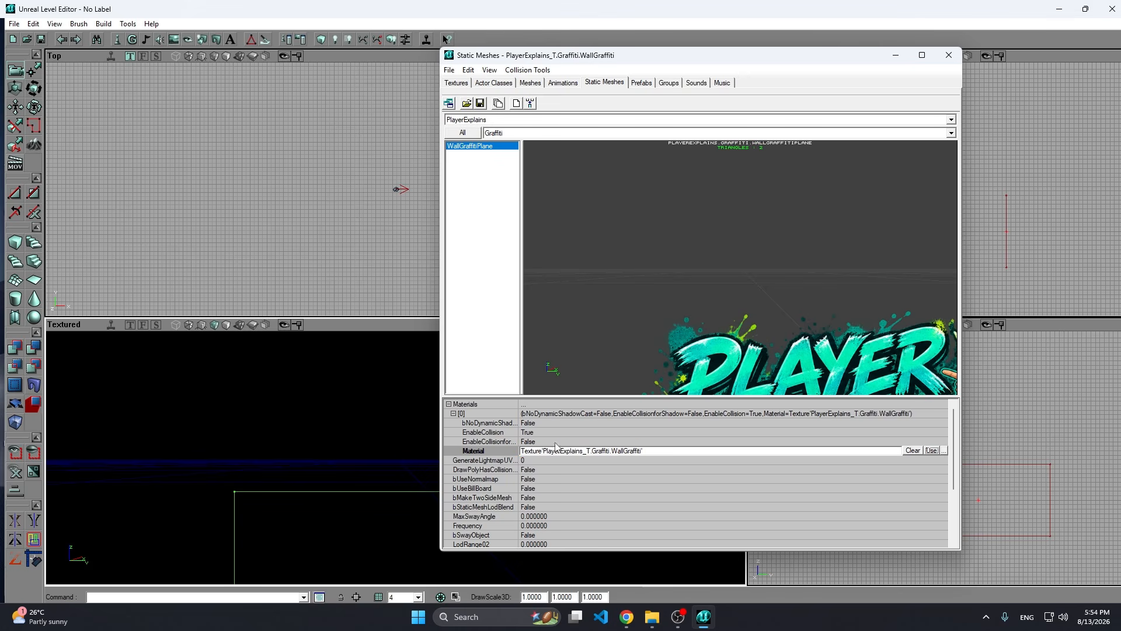
scroll(642, 408, down, 1)
scroll(642, 407, up, 1)
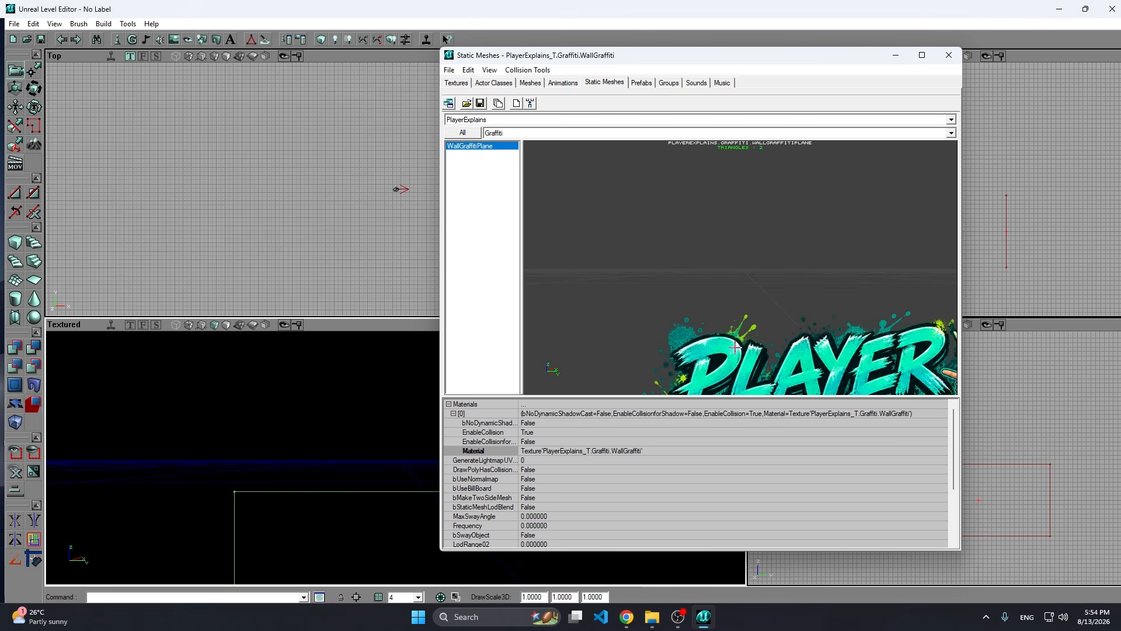
Save the static mesh package as PlayerExplains in .usx format in the tools\input folder.
click(480, 104)
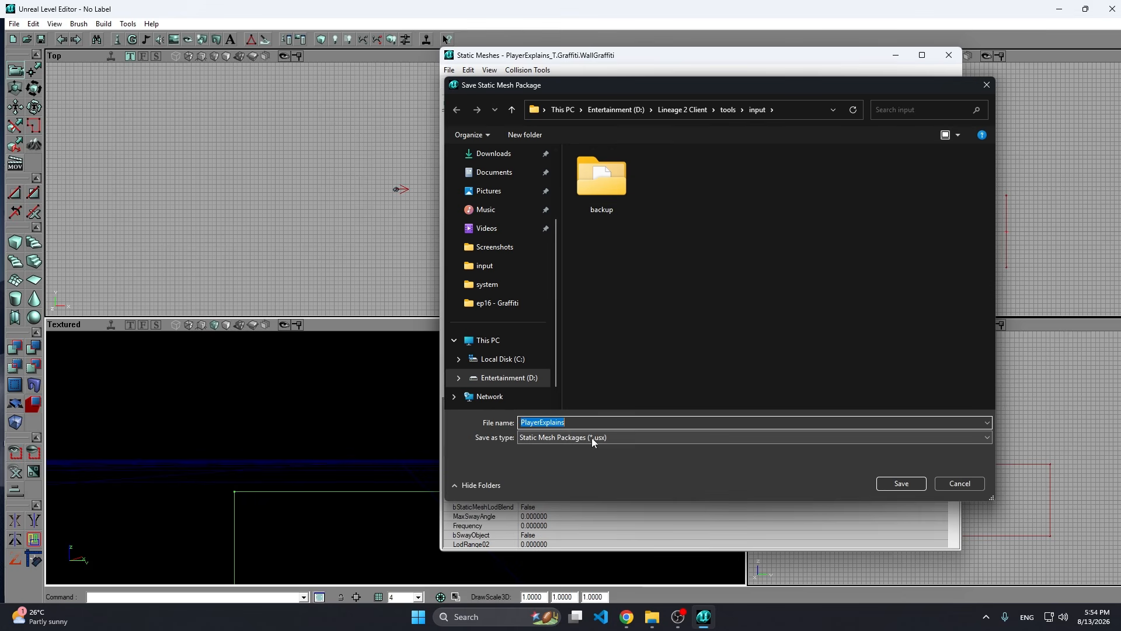
click(576, 425)
double_click(575, 424)
click(575, 424)
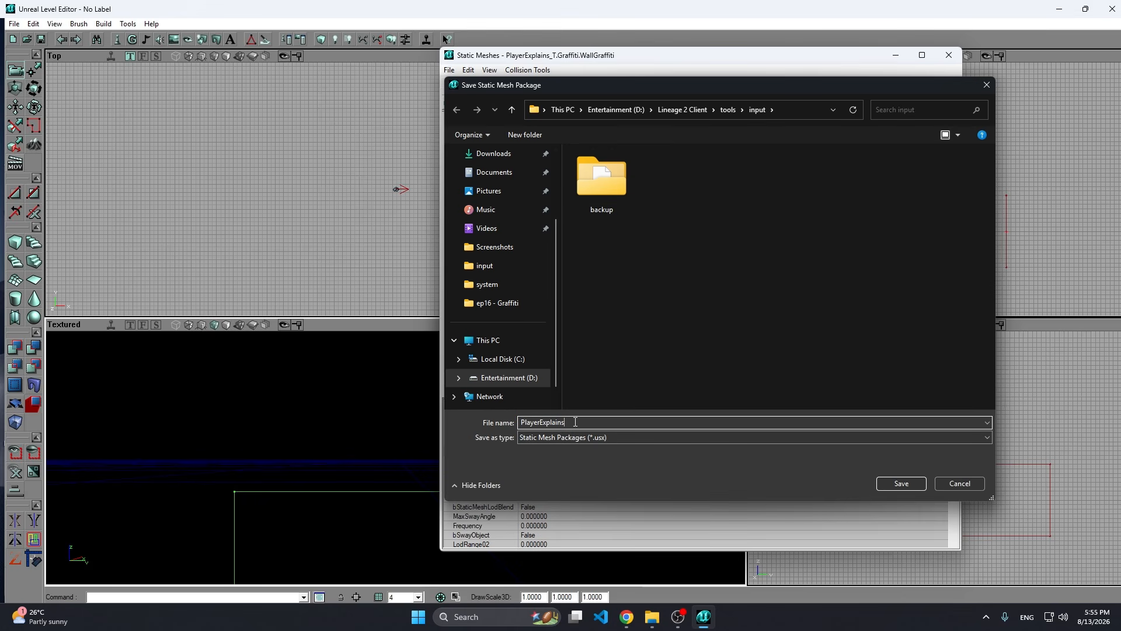
click(890, 481)
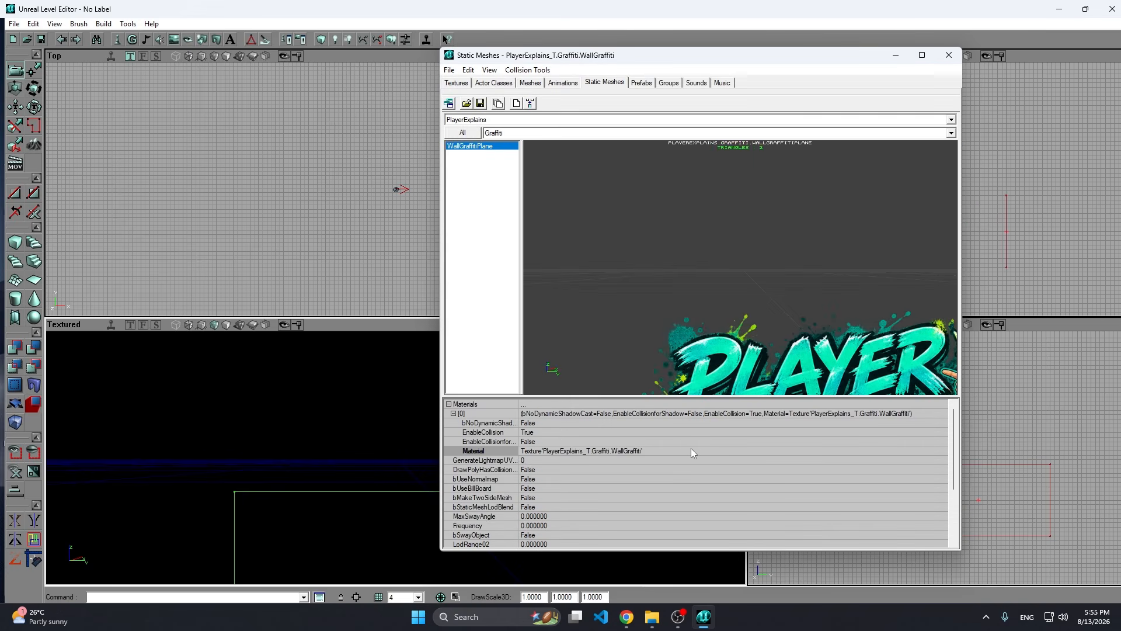
Save the texture package as PlayerExplains_T in .utx format in the tools\input folder.
click(457, 83)
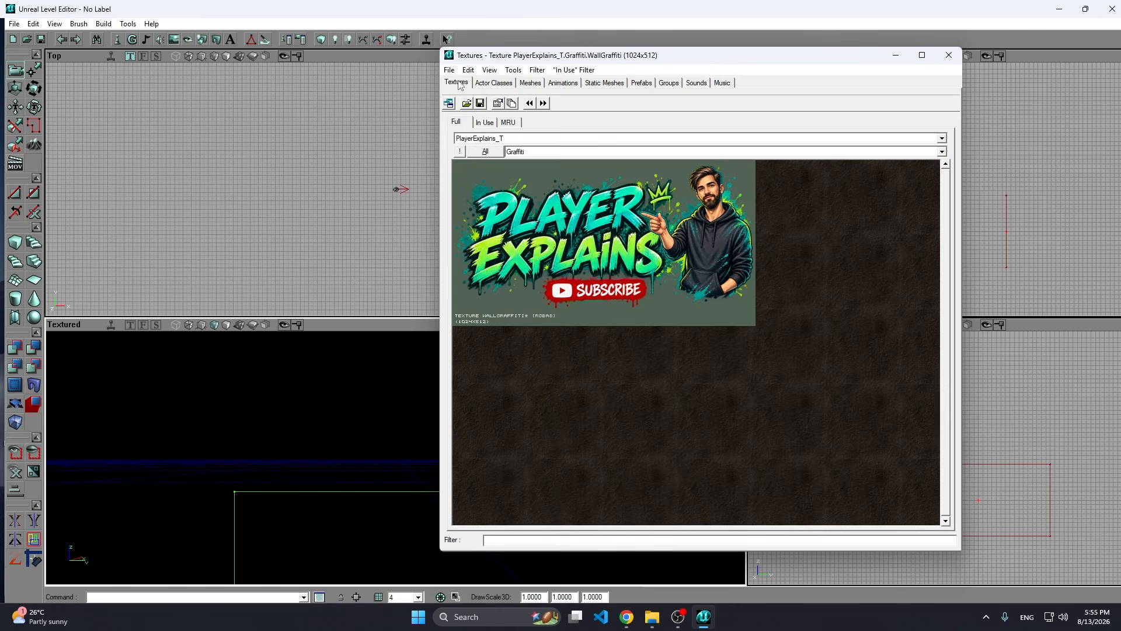
click(480, 103)
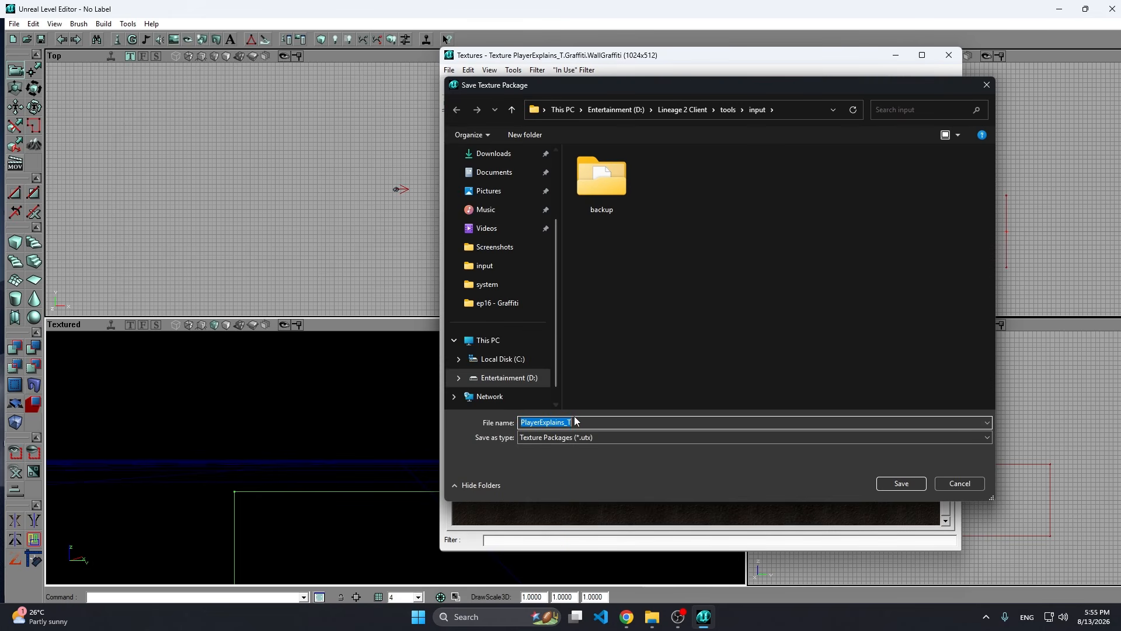
click(525, 421)
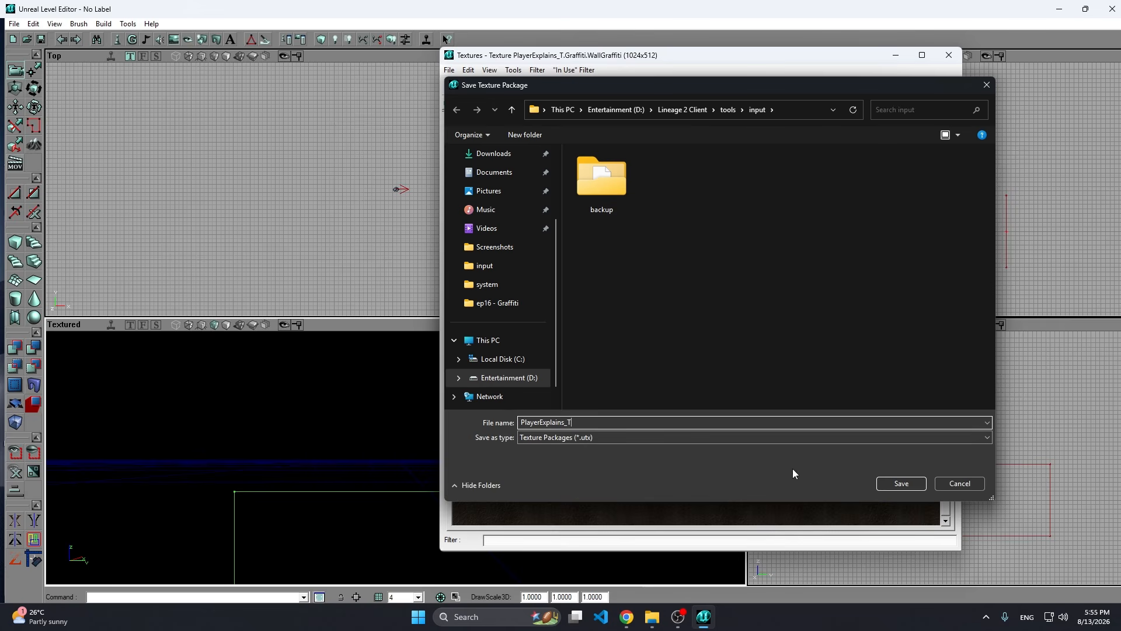
click(899, 484)
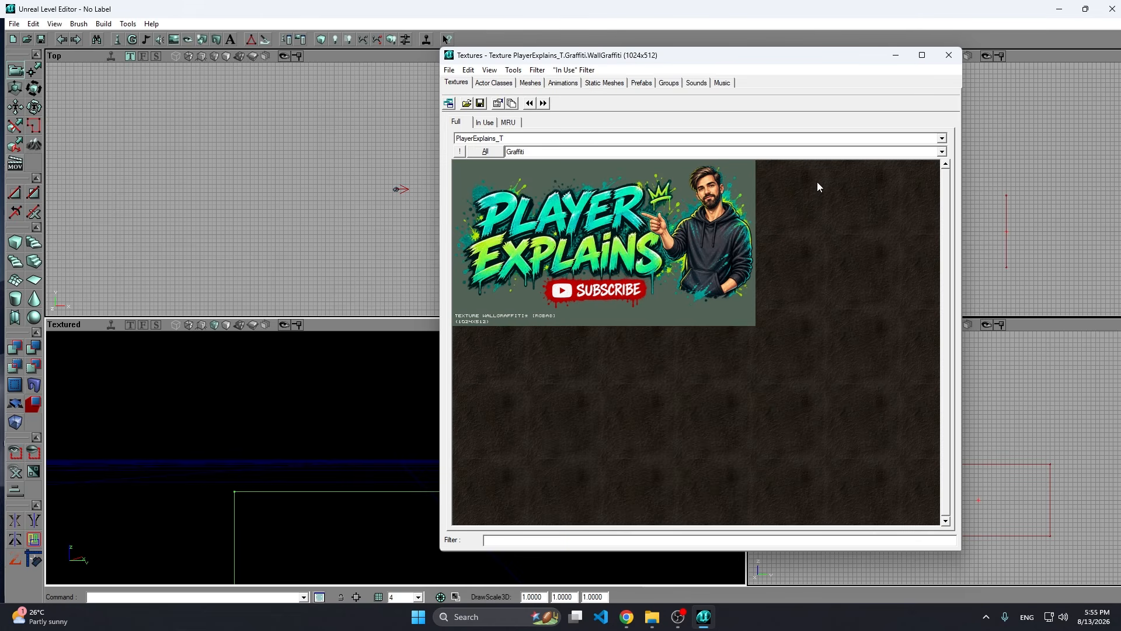
Close the level editor and check the saved .usx and .utx packages in the tools\input folder.
click(1113, 9)
click(564, 344)
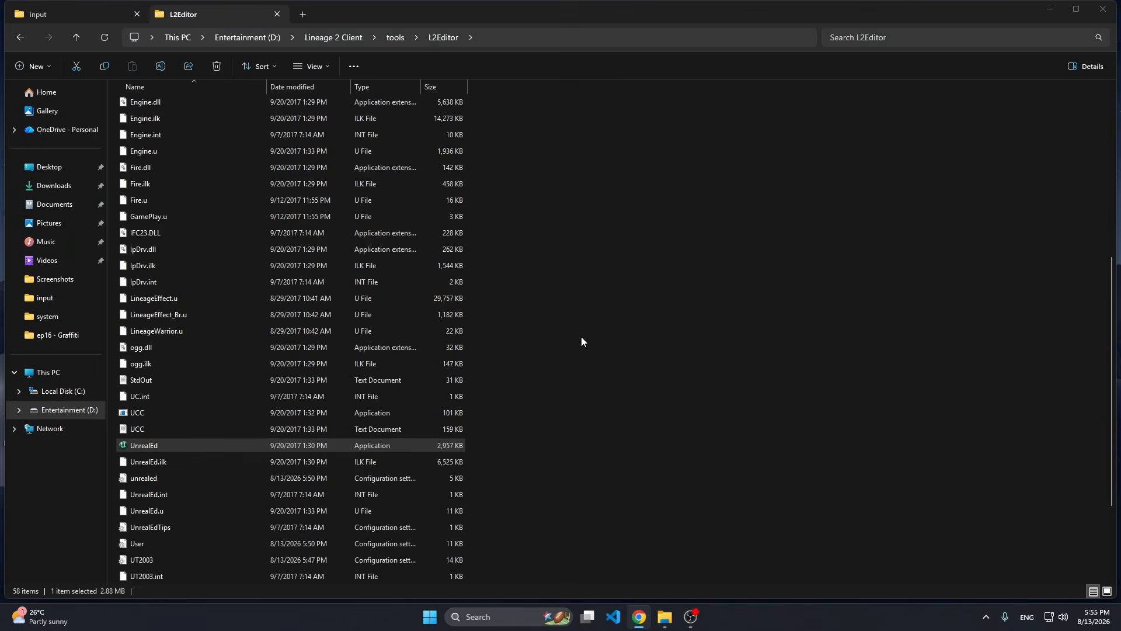
click(65, 20)
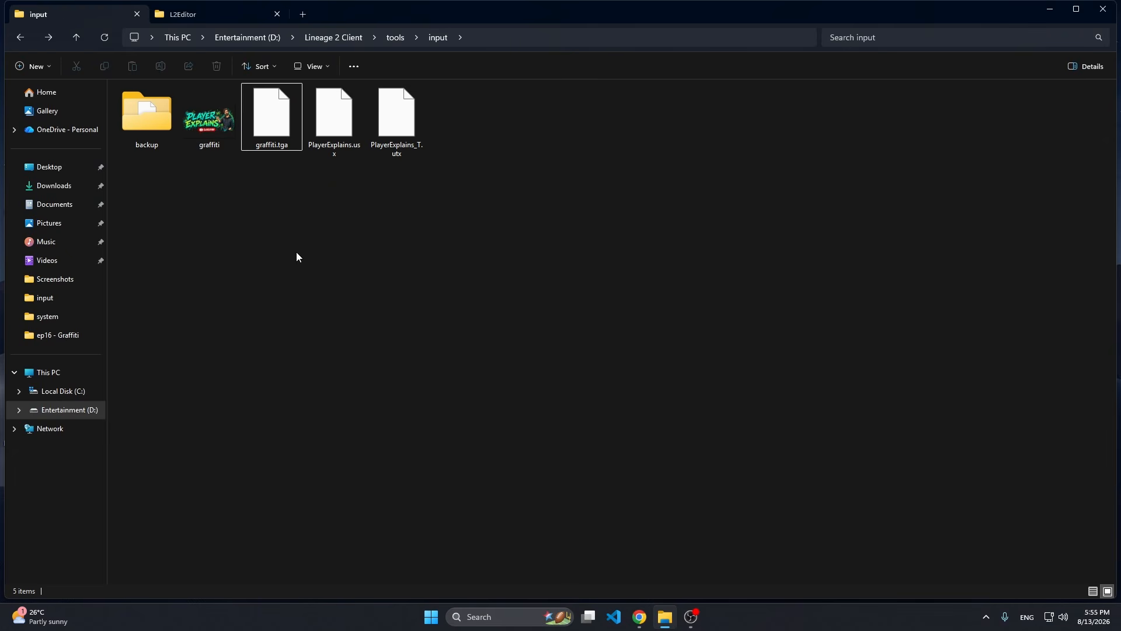
drag(419, 193, 361, 143)
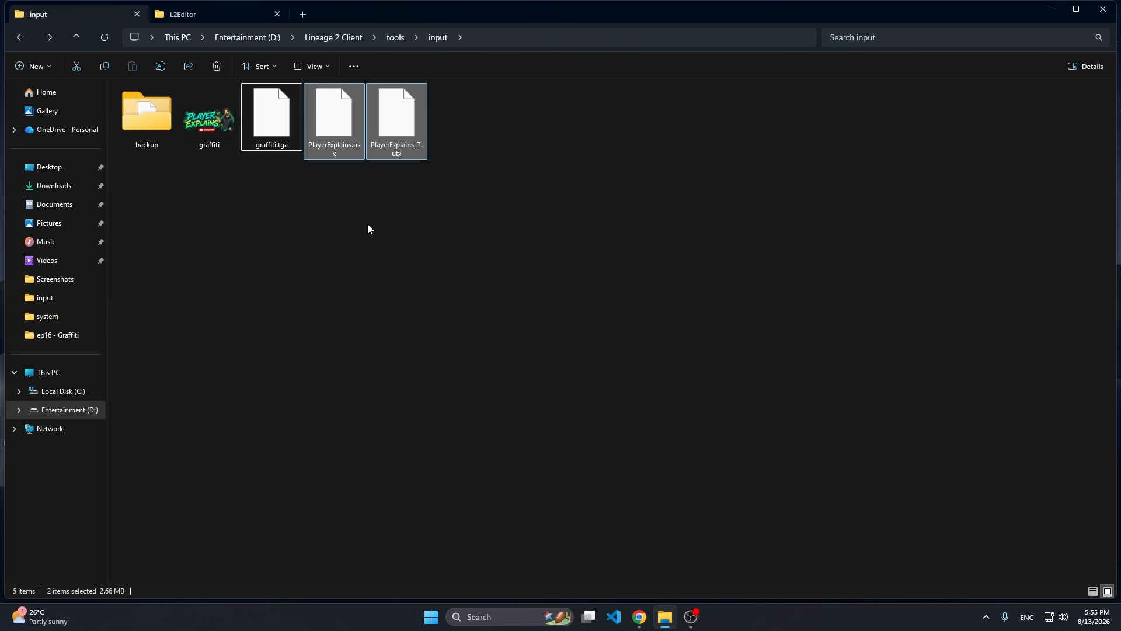
click(383, 250)
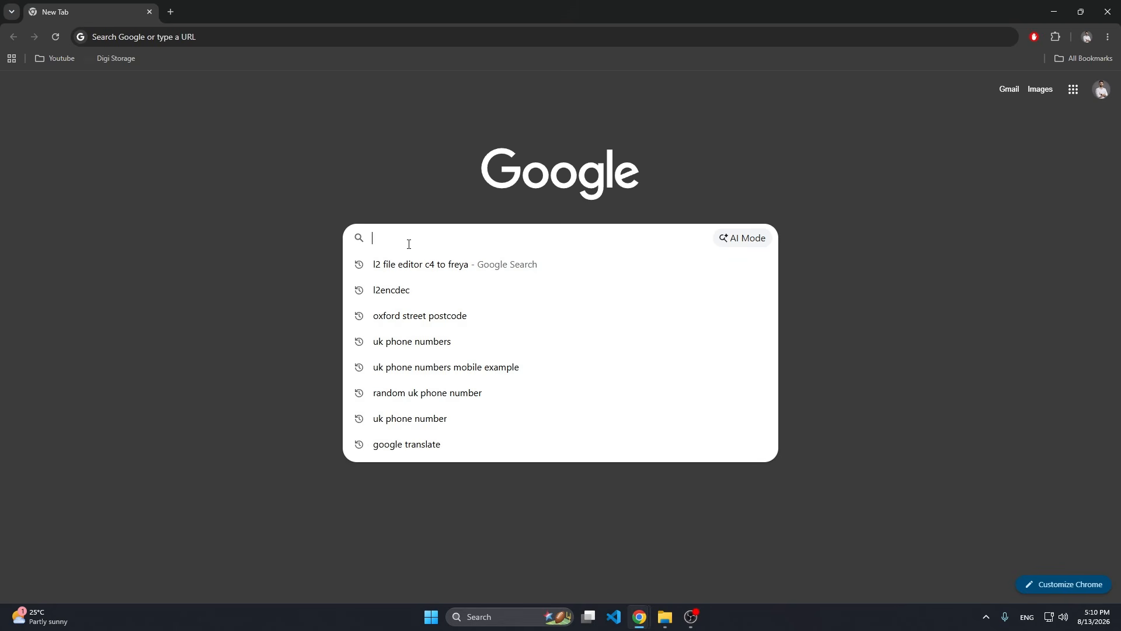
Search Google in Chrome for "l2 file editor c4 to freya" and open the MediaFire download page linked in the MaxCheaters topic.
text(l2 file)
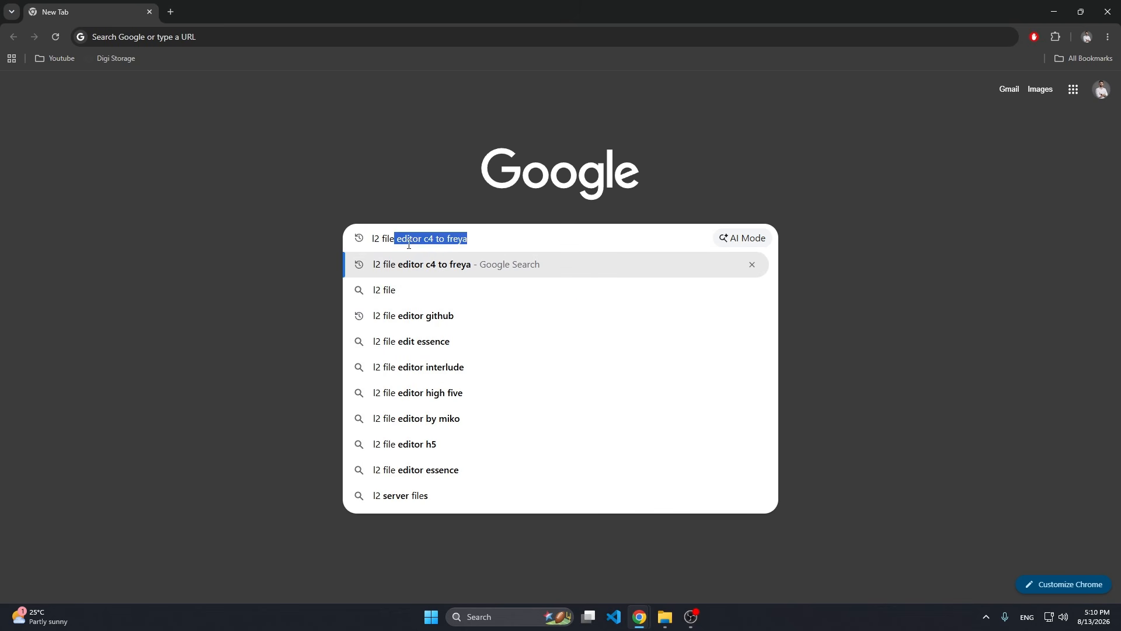
key(Return)
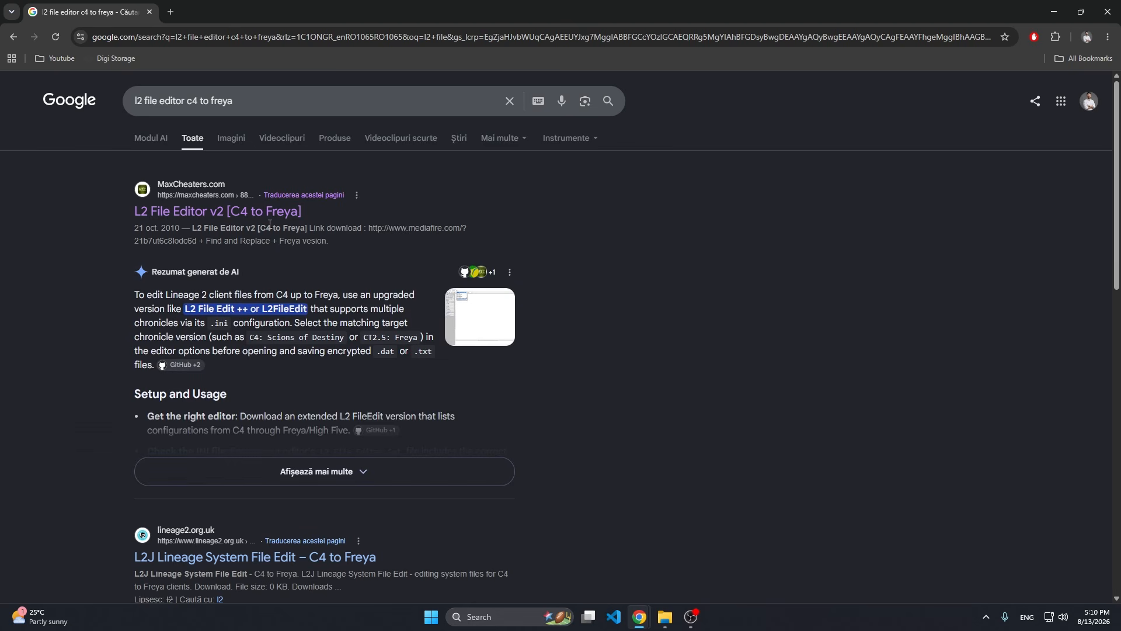
click(232, 214)
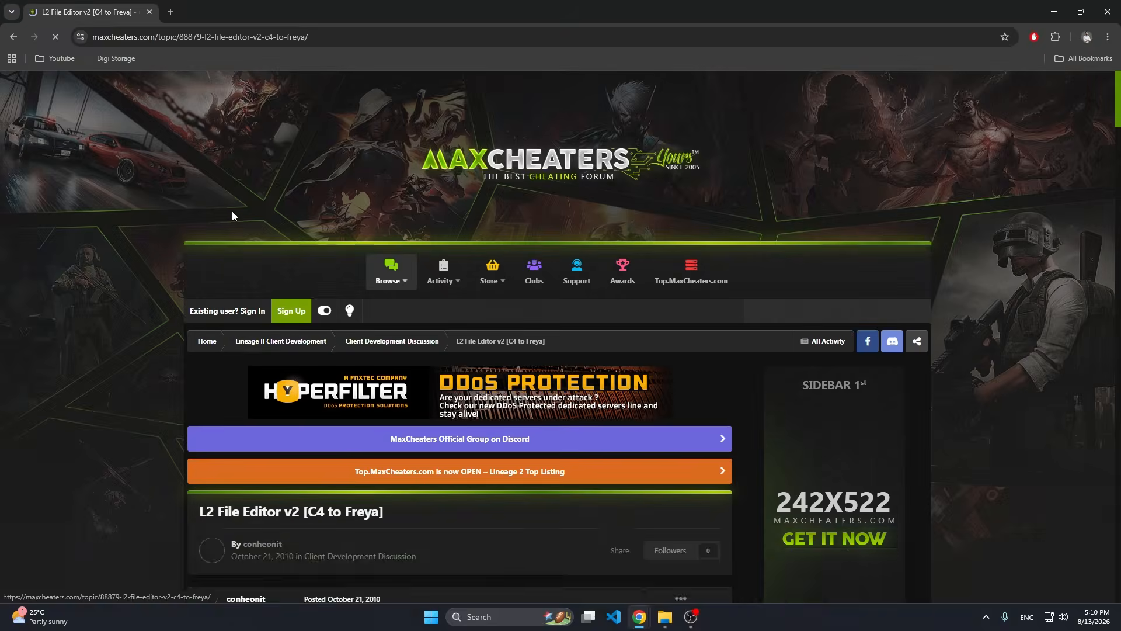
scroll(290, 346, down, 6)
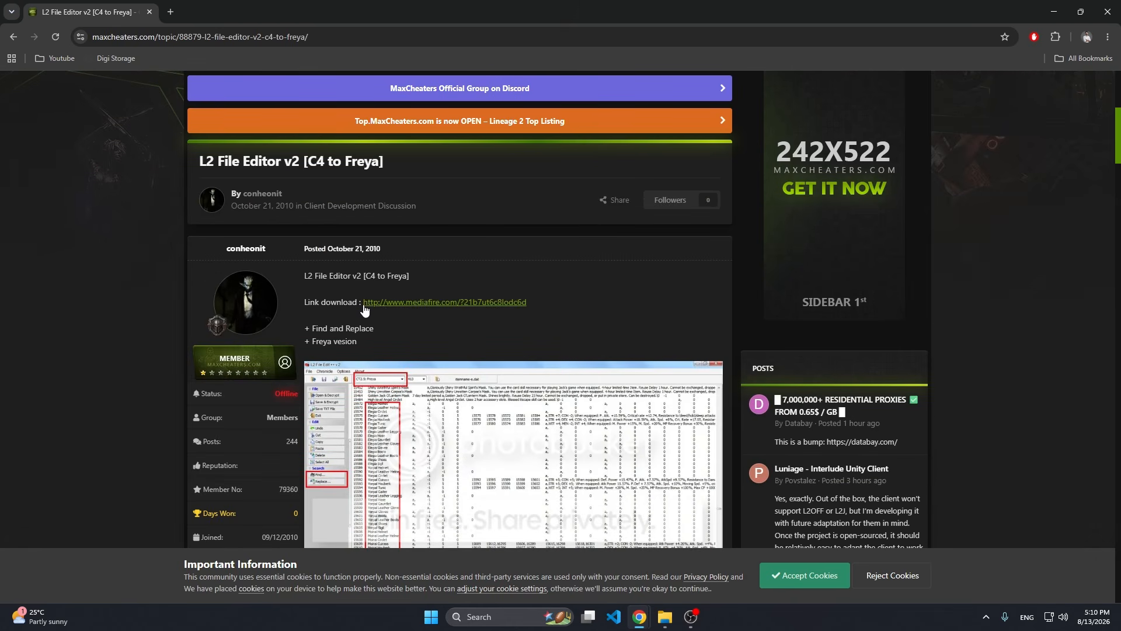
click(396, 303)
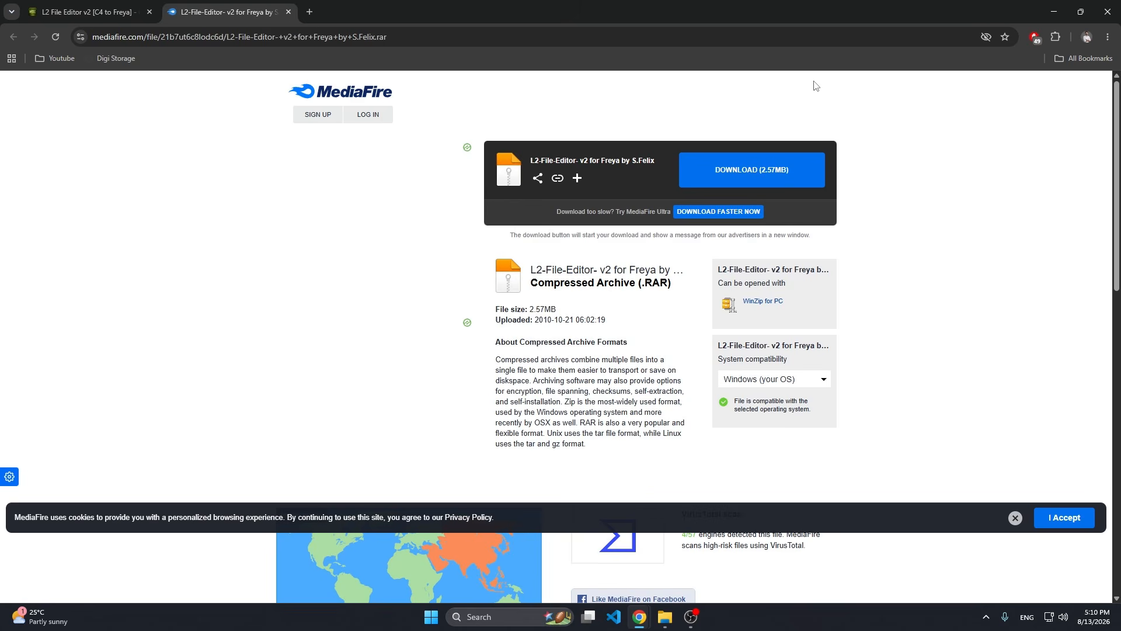
click(1053, 12)
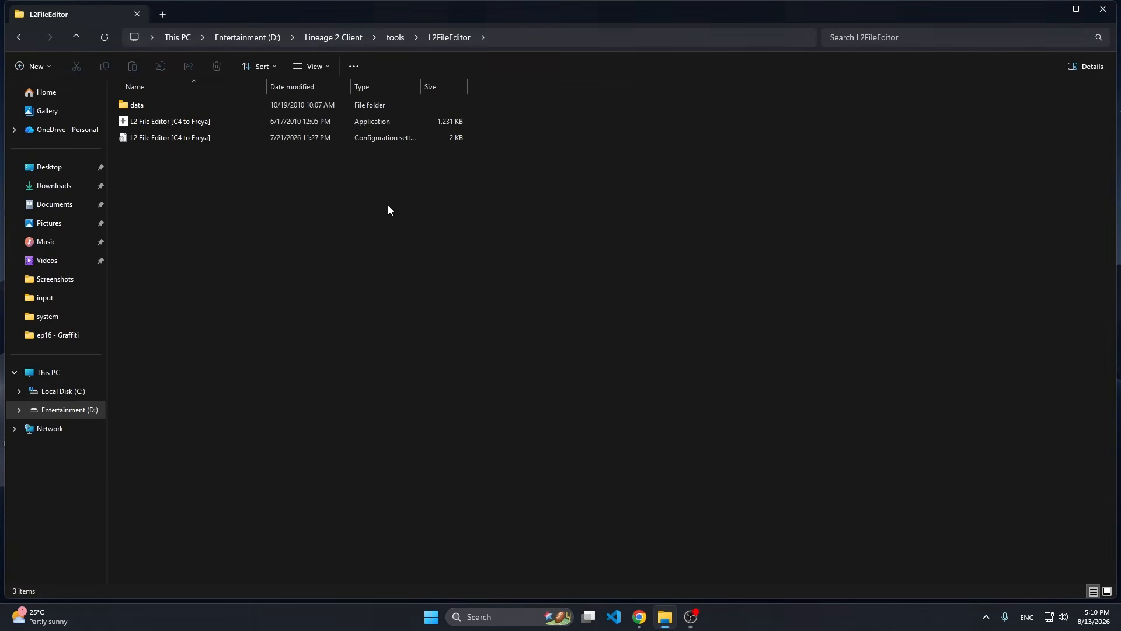
Open the data\l2encdec folder inside L2FileEditor and select the l2encdec application.
double_click(137, 106)
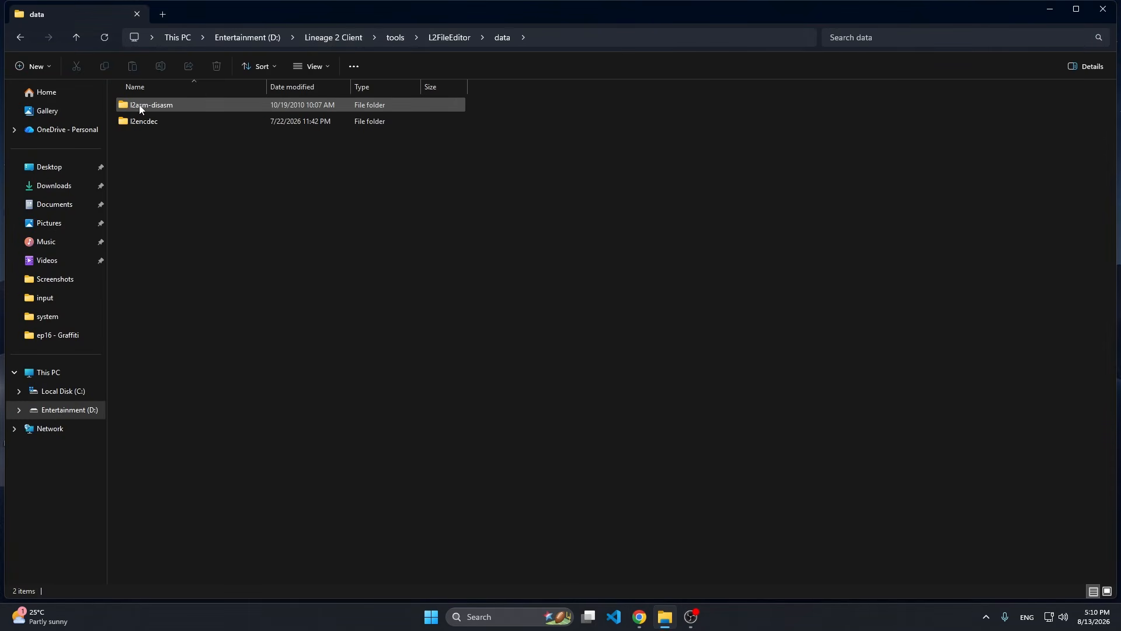
double_click(142, 120)
click(143, 204)
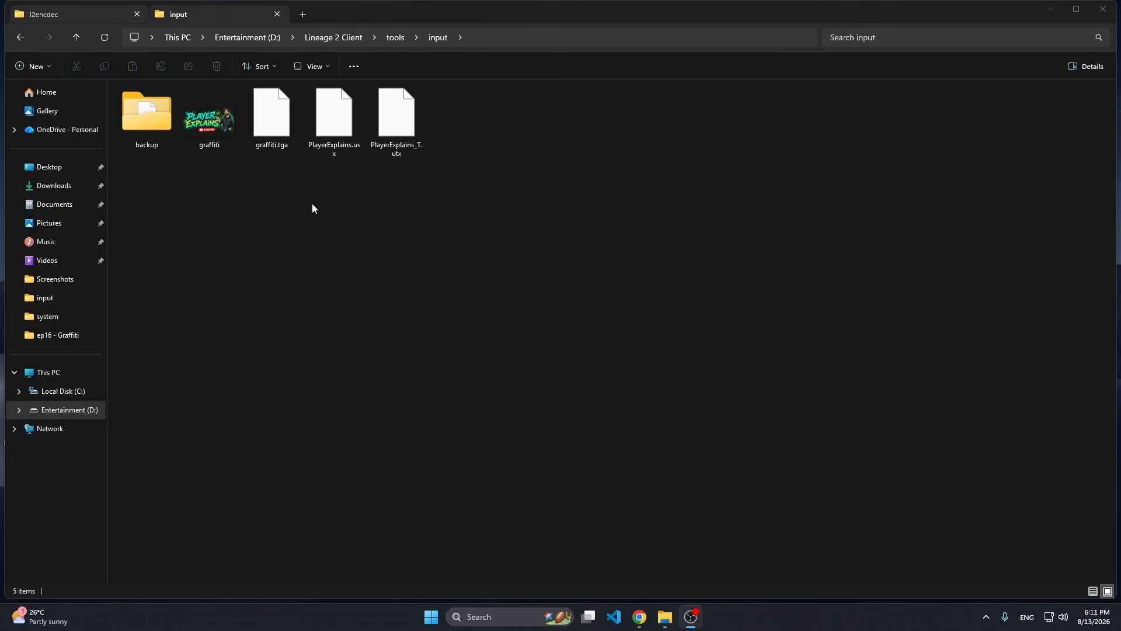
Look into the tools\output folder, return to tools\input and locate the PlayerExplains_T.utx package.
click(395, 37)
click(186, 226)
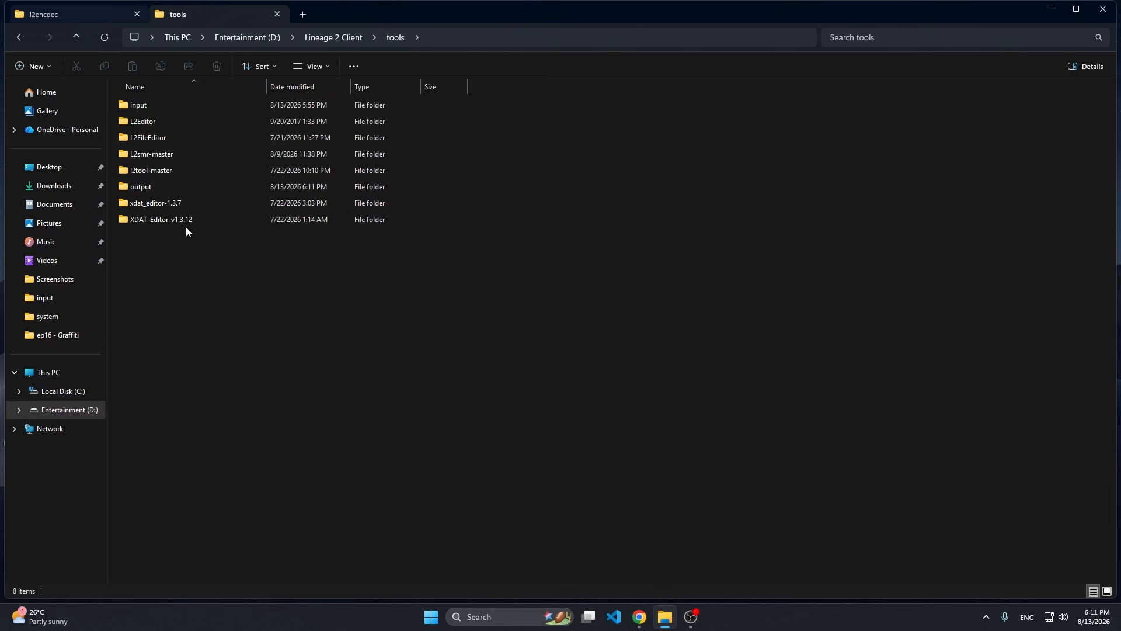
double_click(149, 188)
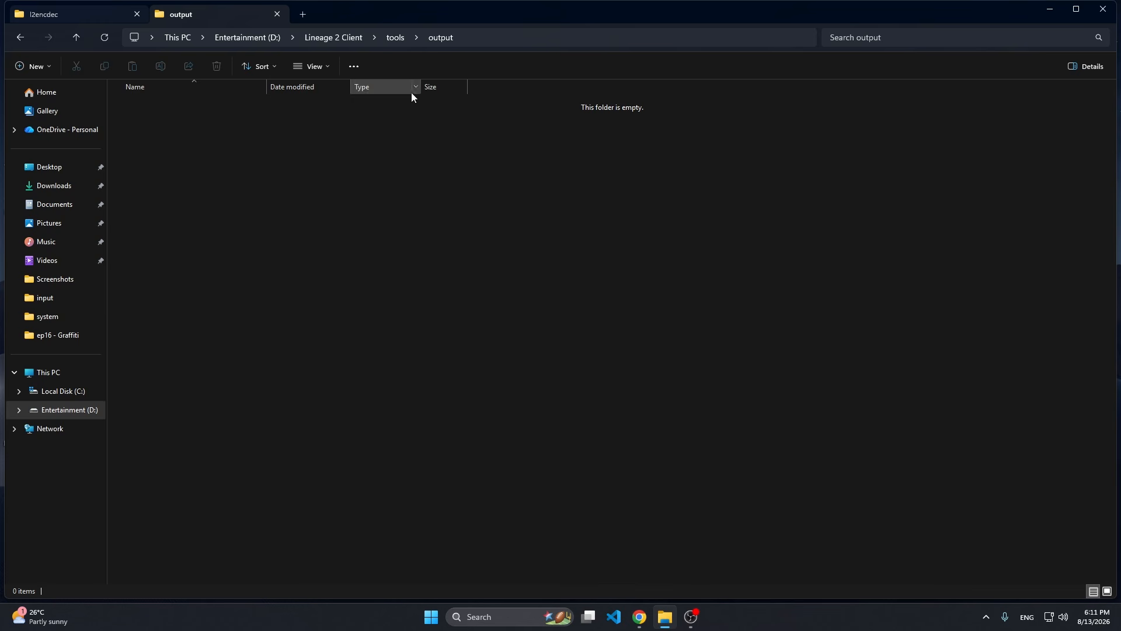
click(396, 37)
double_click(187, 104)
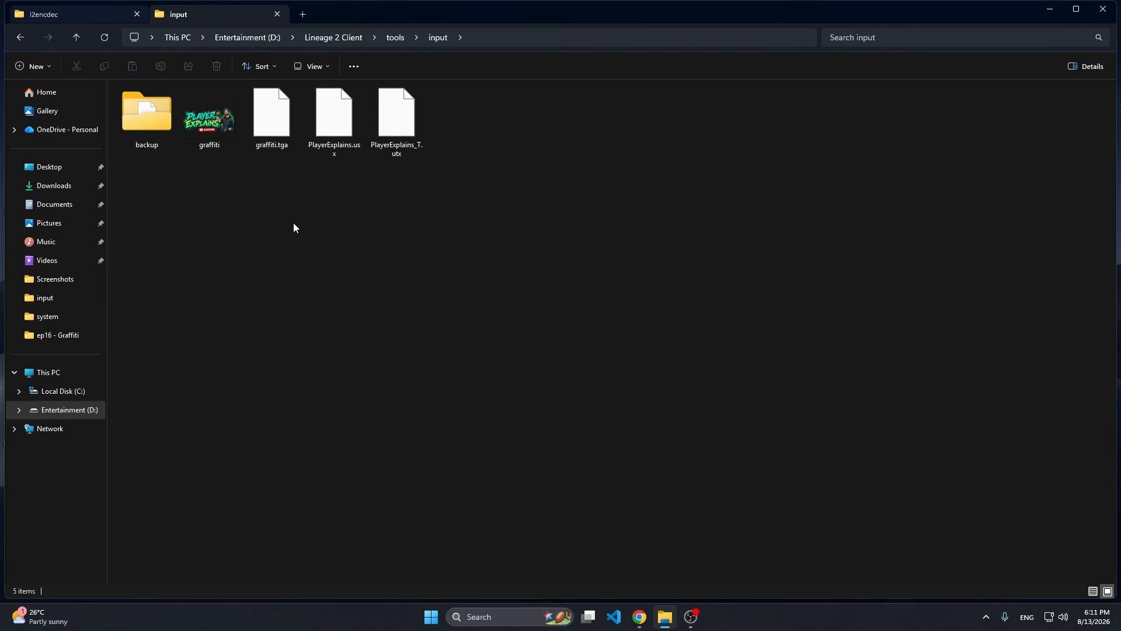
click(399, 153)
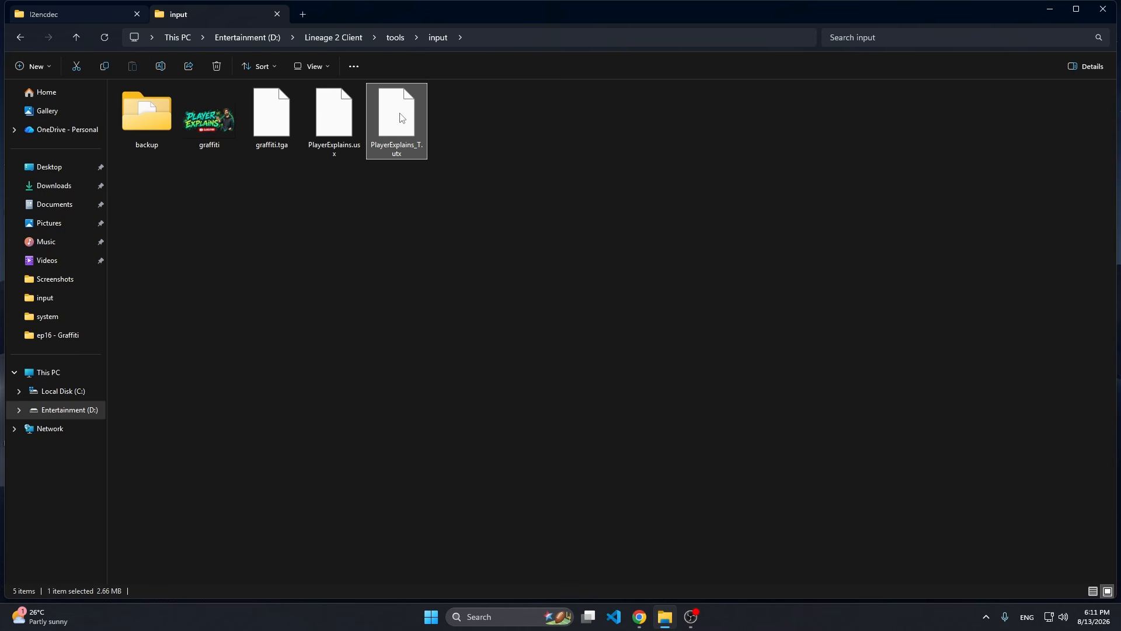
click(327, 189)
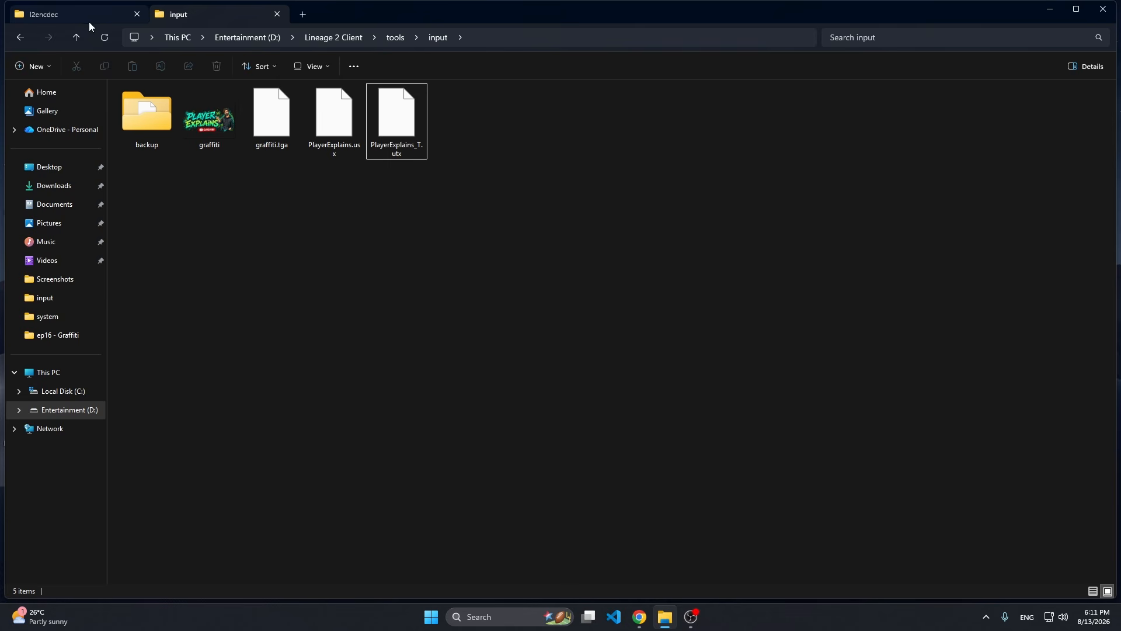
Return to the l2encdec folder and open a terminal in it.
click(67, 15)
click(157, 204)
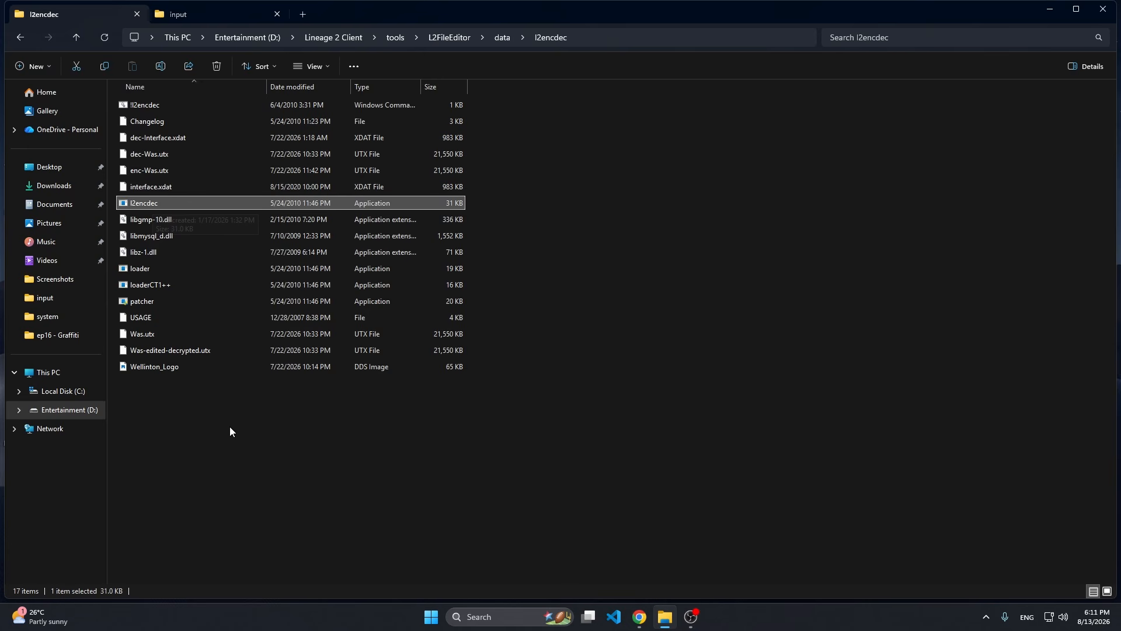
right_click(227, 402)
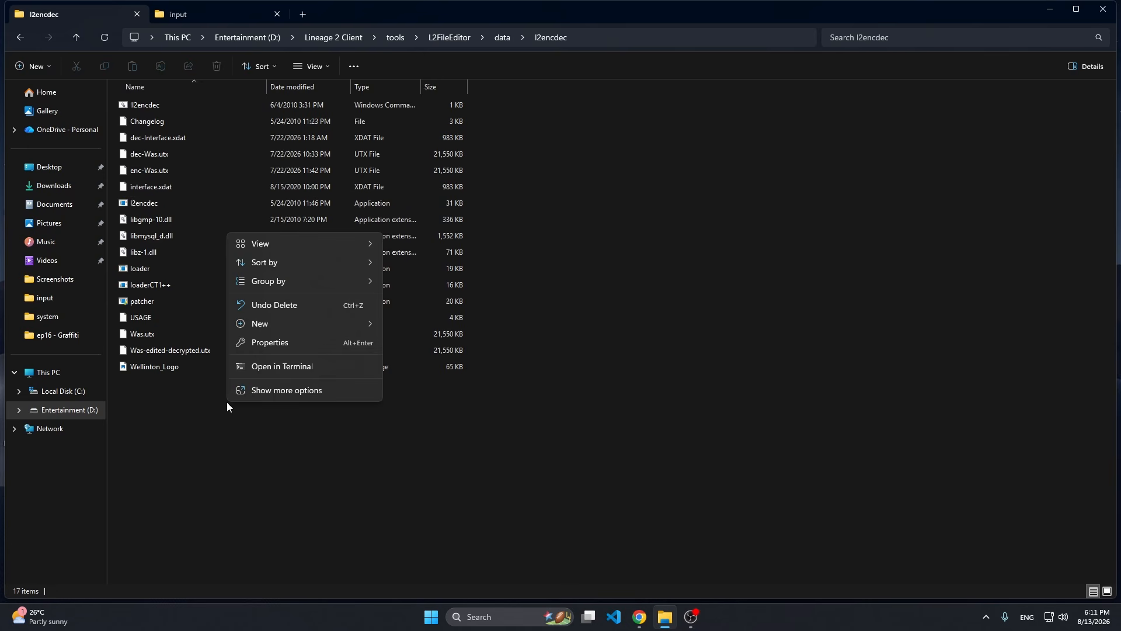
click(269, 366)
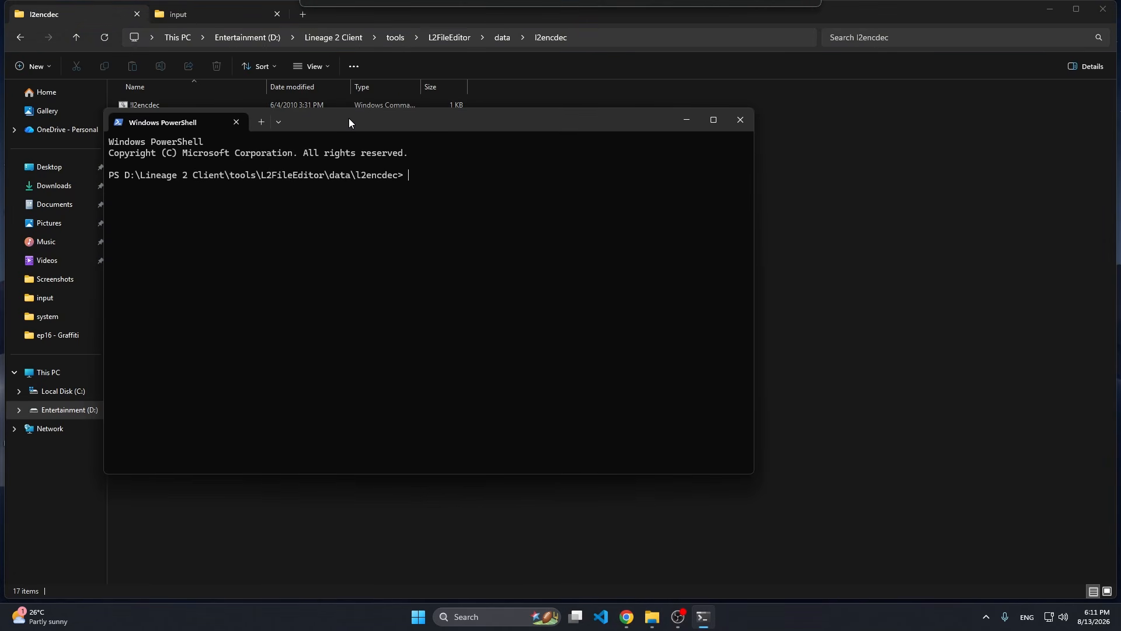
Encode tools\input\PlayerExplains_T.utx with l2encdec.exe using -e 121, writing the result to tools\output\PlayerExplains_T.utx.
drag(758, 291, 1092, 281)
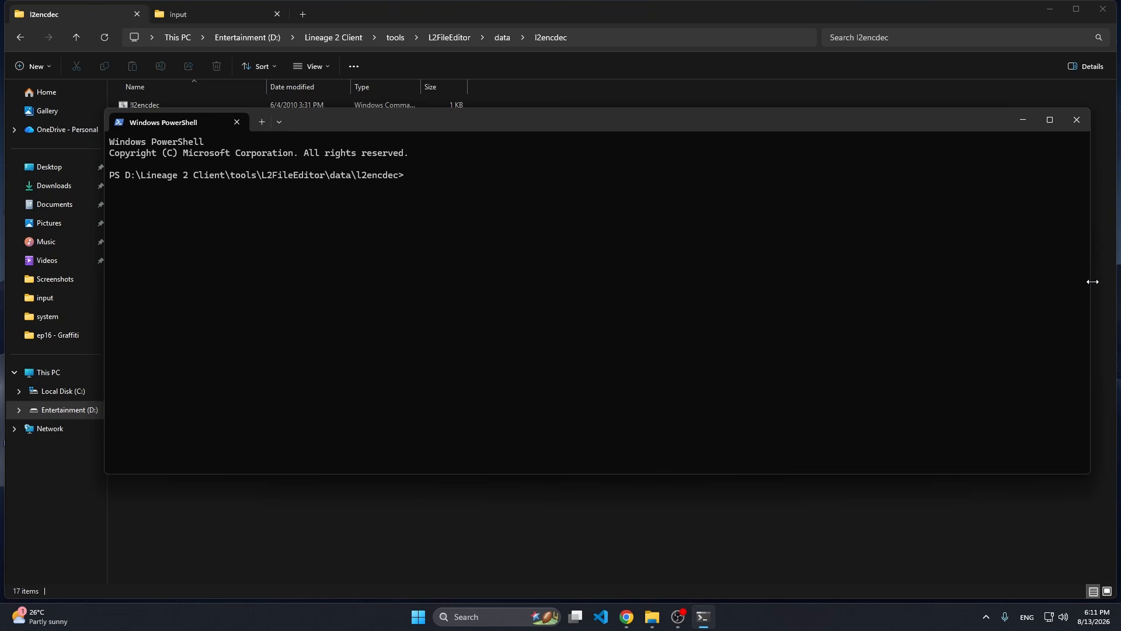
text(.\l2encdec.exe -e 121 "D:\Lineage 2 Client\tools\input\PlayerExplains_T.utx" "D:\Lineage 2 Client\tools\output\PlayerExplains_T.utx")
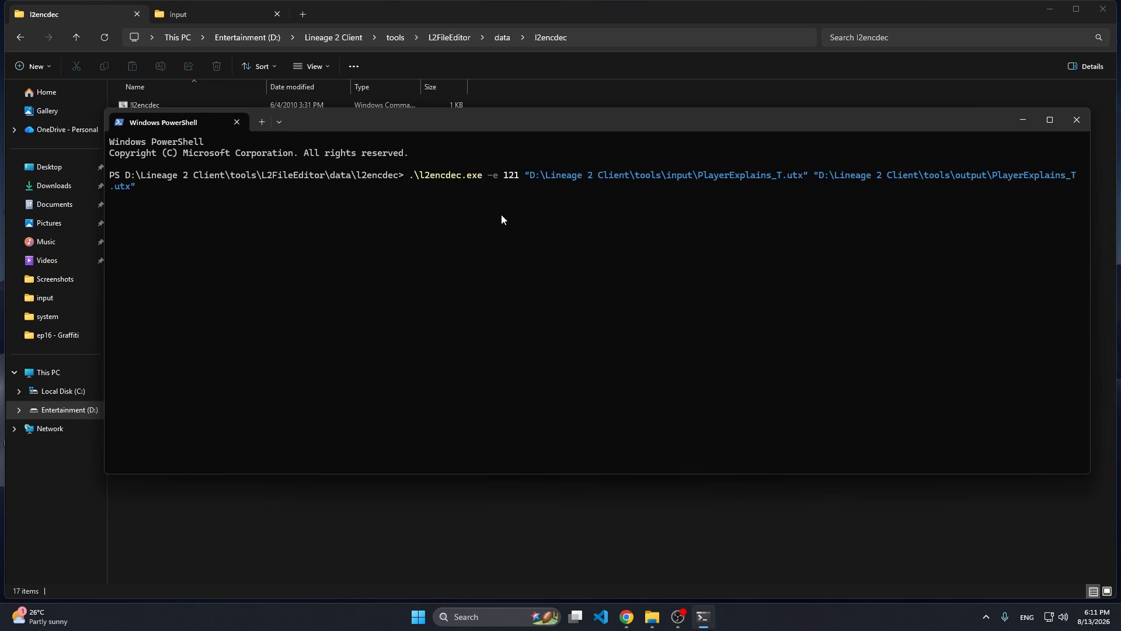
drag(424, 118, 394, 202)
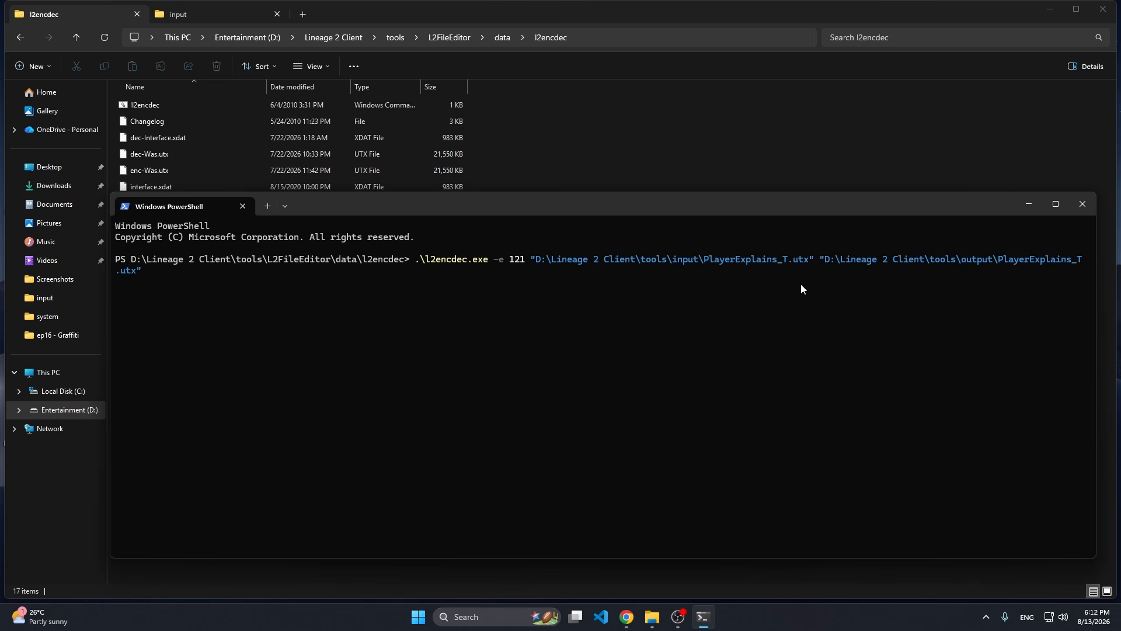
key(Return)
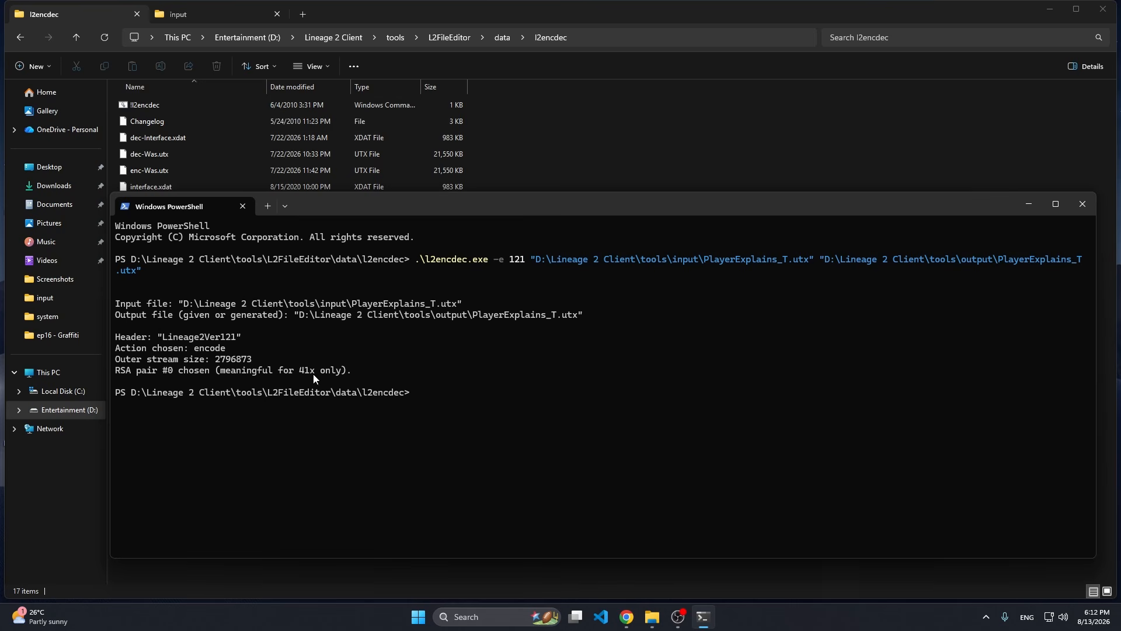
Open the tools\output folder and copy the encoded PlayerExplains_T.utx package.
click(210, 12)
click(395, 37)
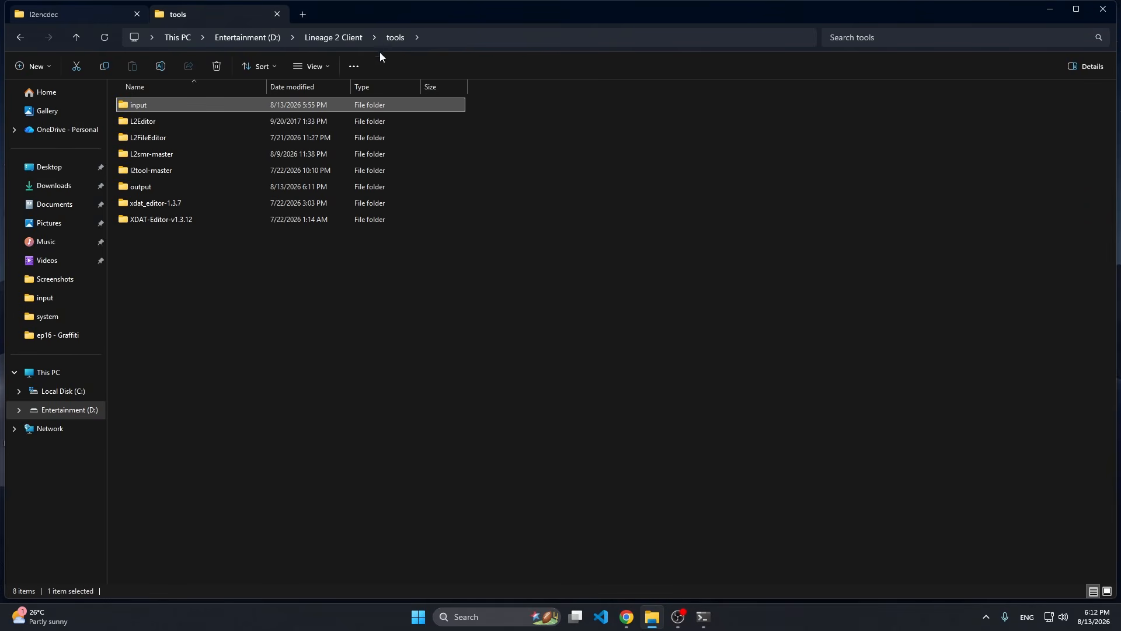
double_click(129, 187)
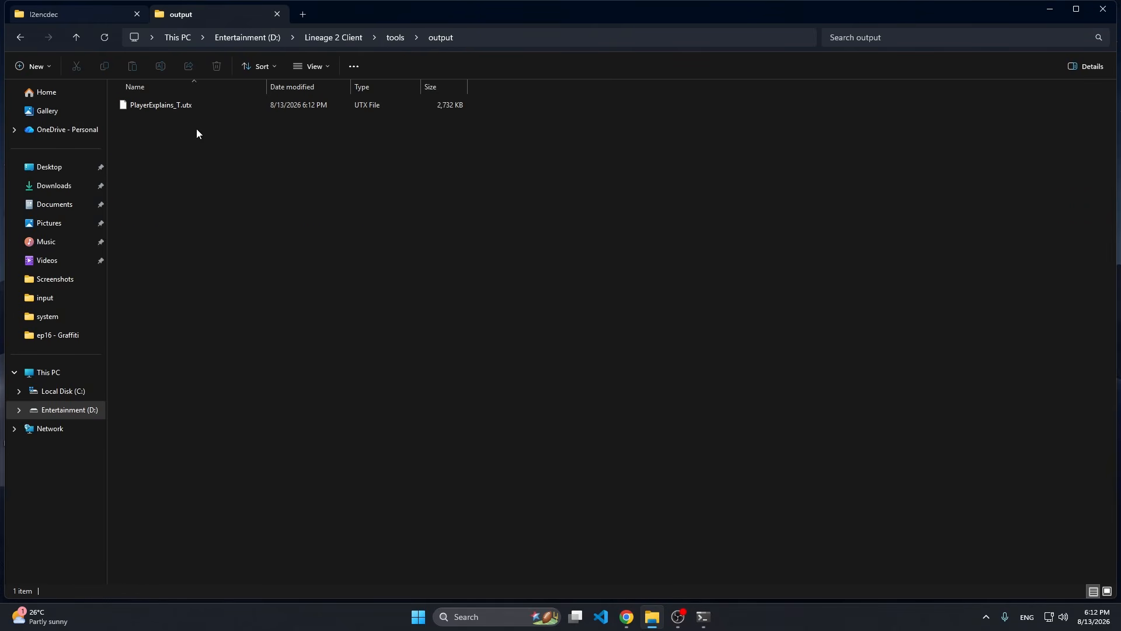
click(184, 107)
key(ctrl+c)
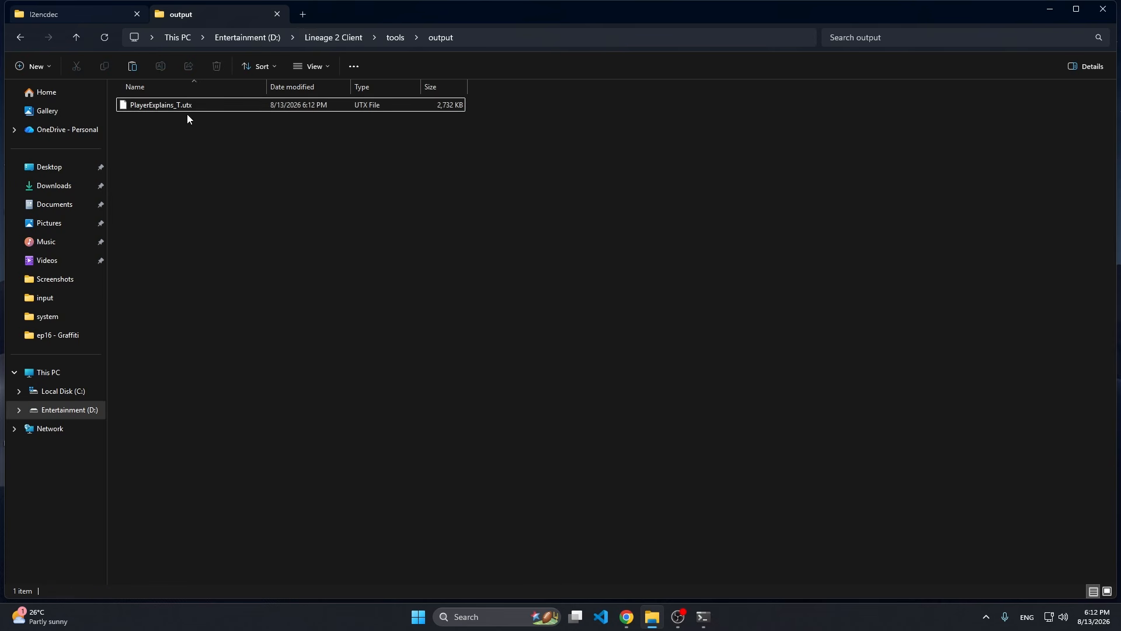
click(303, 14)
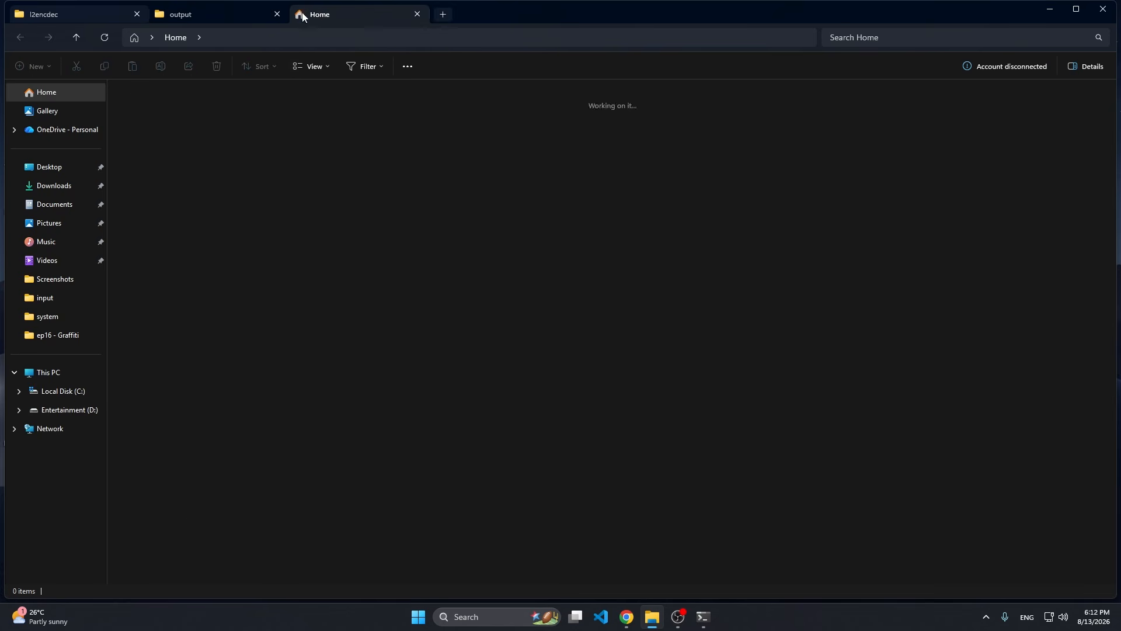
click(53, 411)
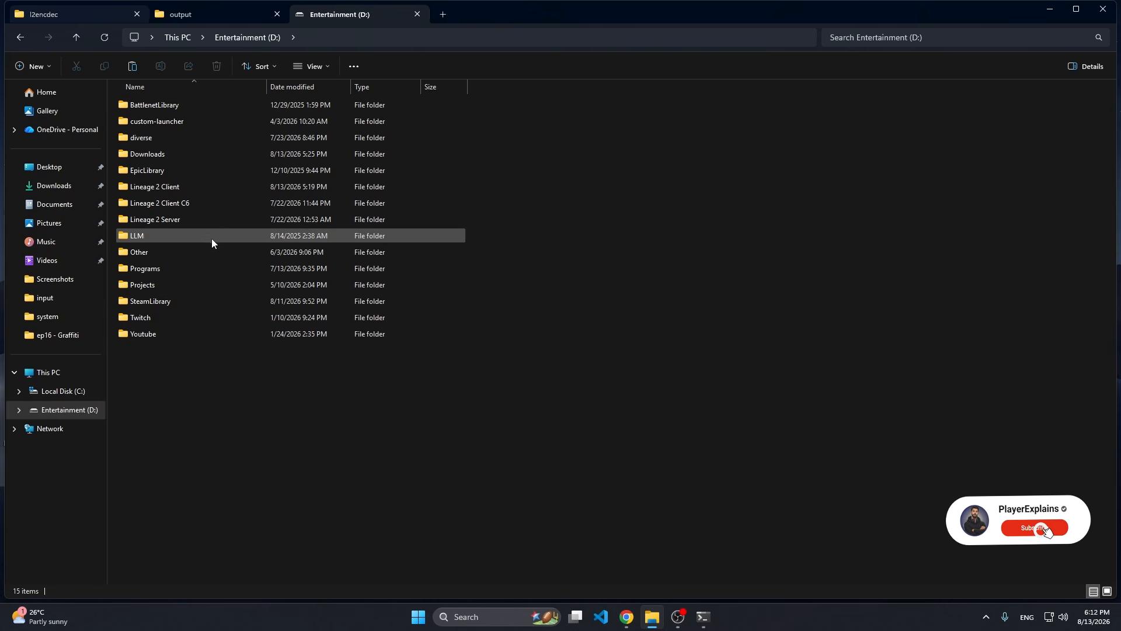
double_click(192, 187)
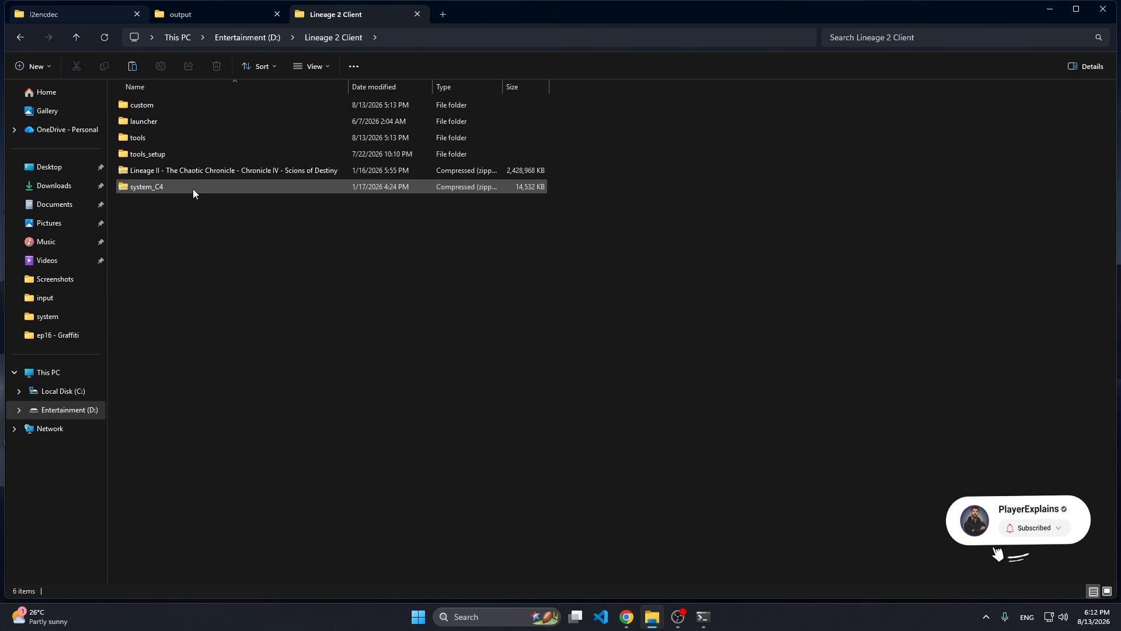
click(21, 37)
click(417, 14)
Paste PlayerExplains_T.utx from tools\output into the textures folder of Lineage 2 Client C6, replacing the existing file.
click(255, 176)
click(191, 111)
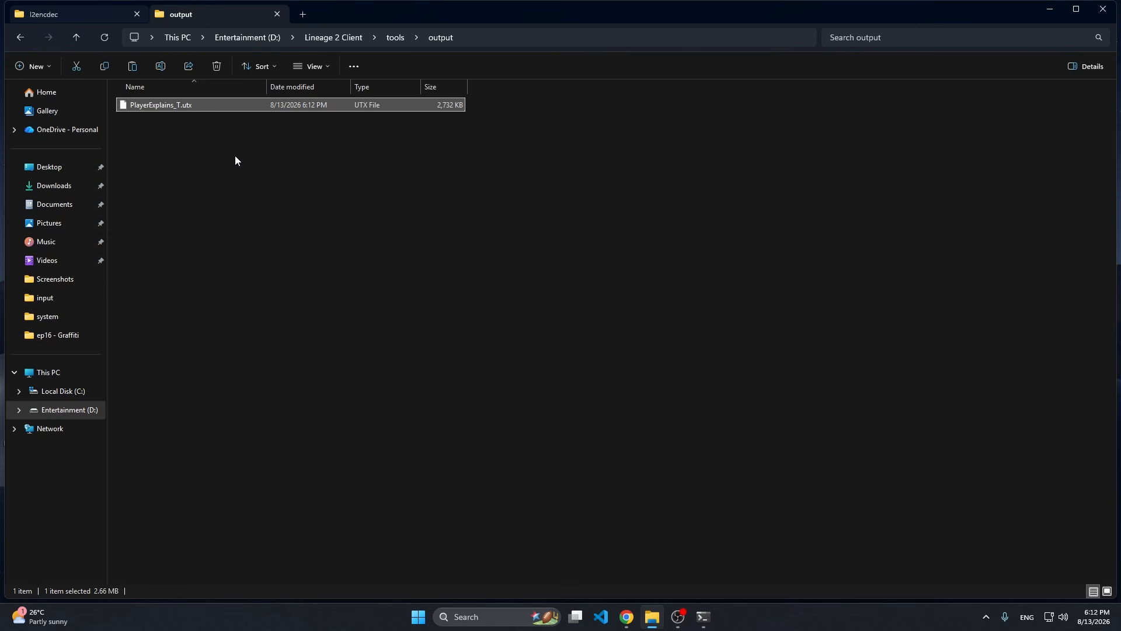
click(86, 411)
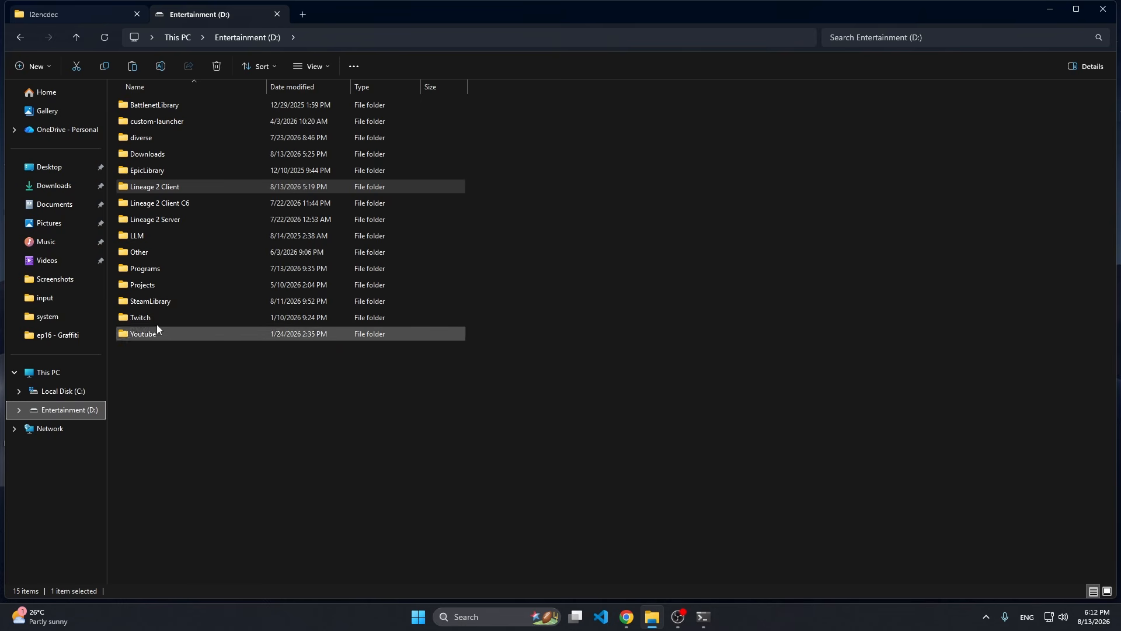
double_click(183, 204)
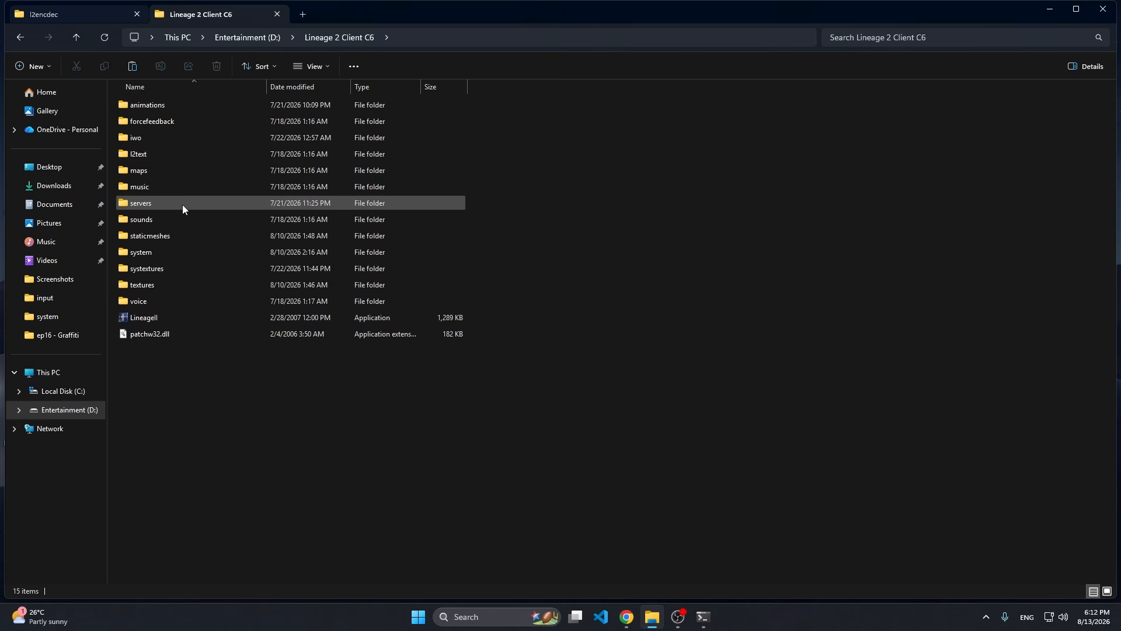
double_click(140, 285)
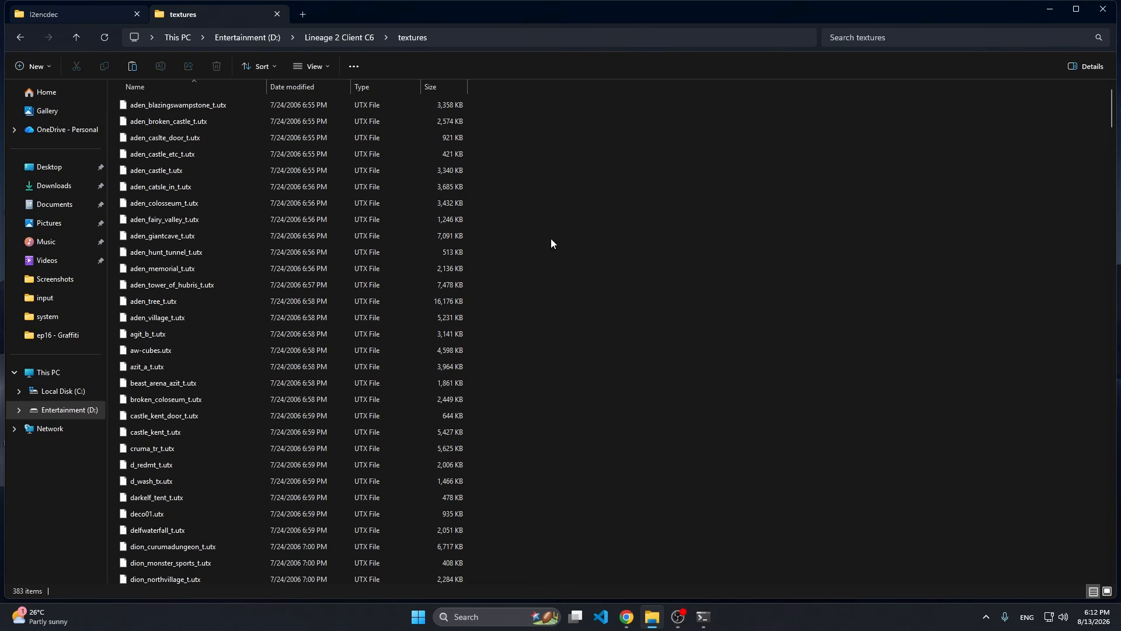
key(ctrl+v)
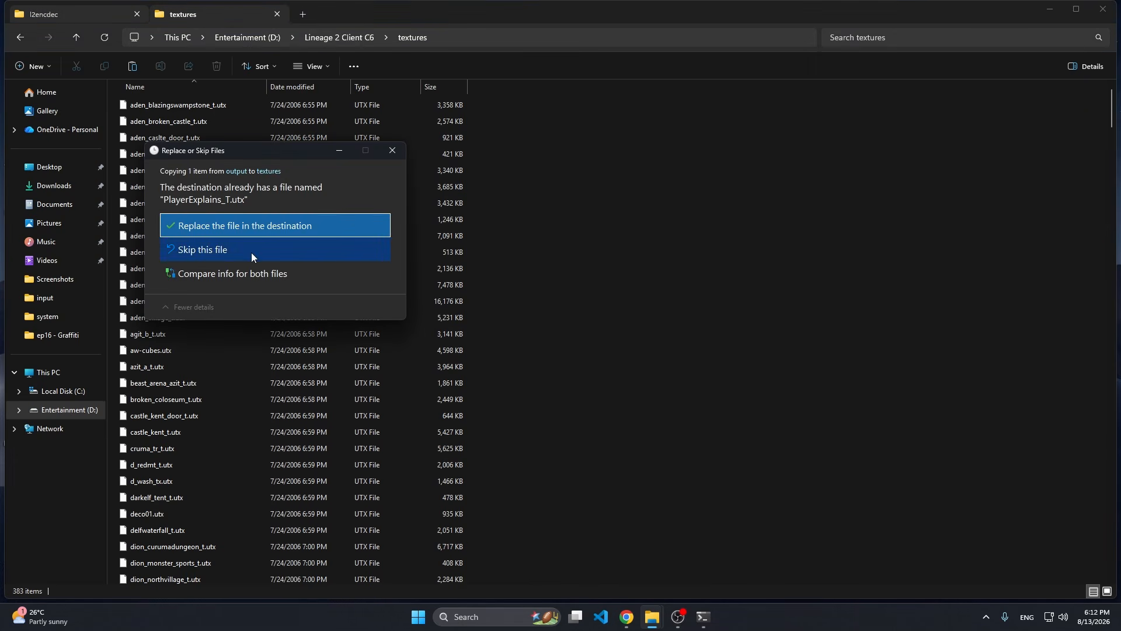
click(239, 225)
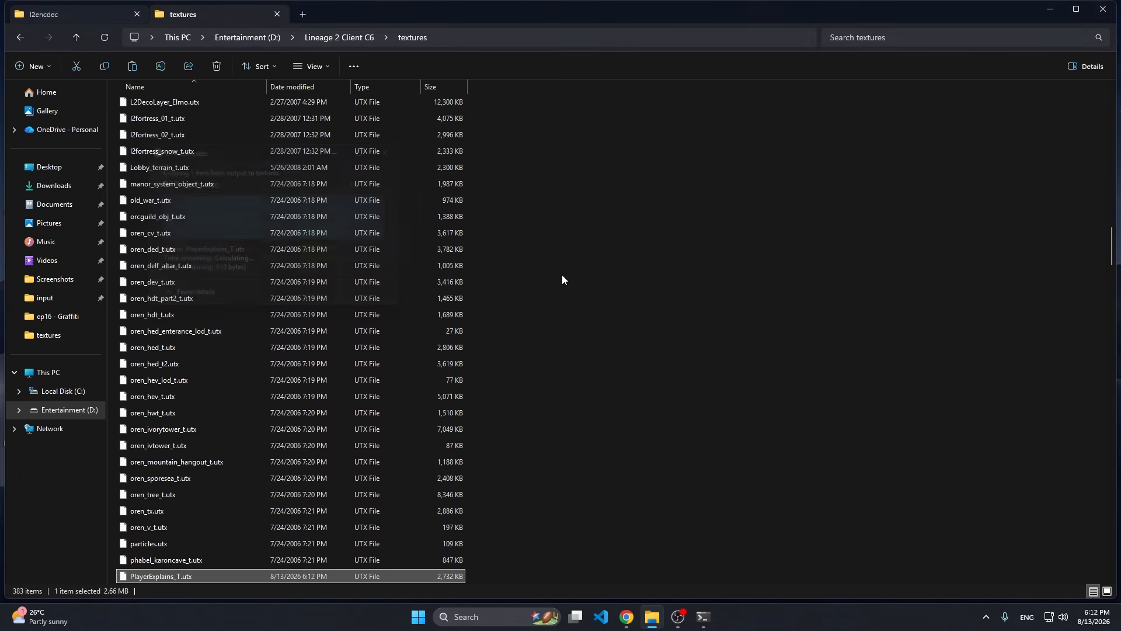
Return to the tools\input folder of Lineage 2 Client and copy the PlayerExplains.usx static mesh package.
click(257, 42)
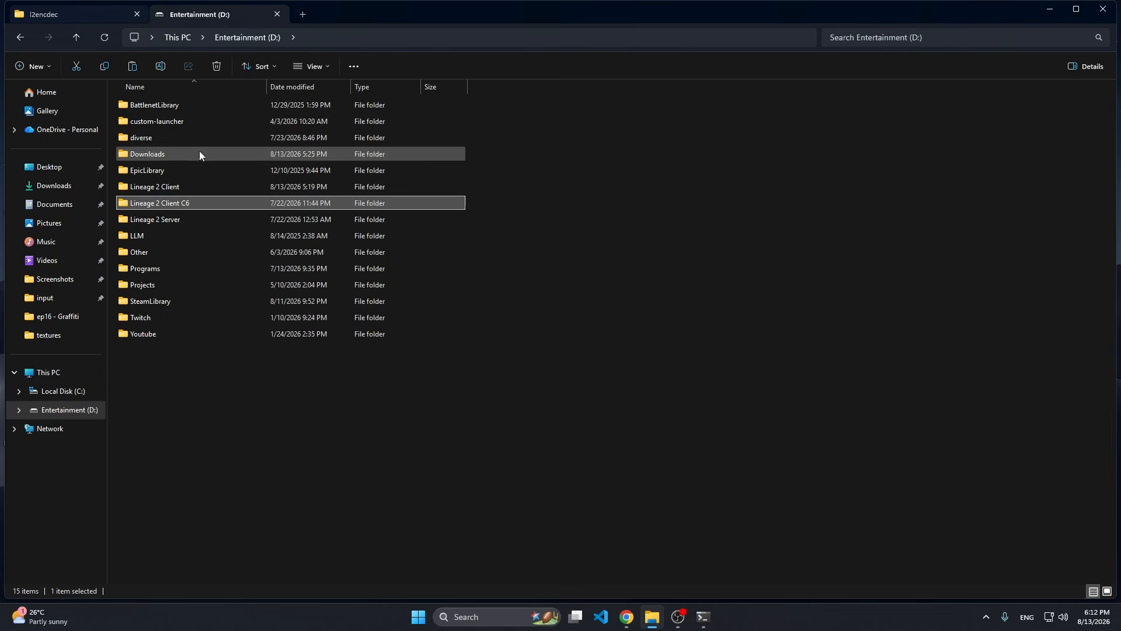
double_click(172, 188)
double_click(173, 140)
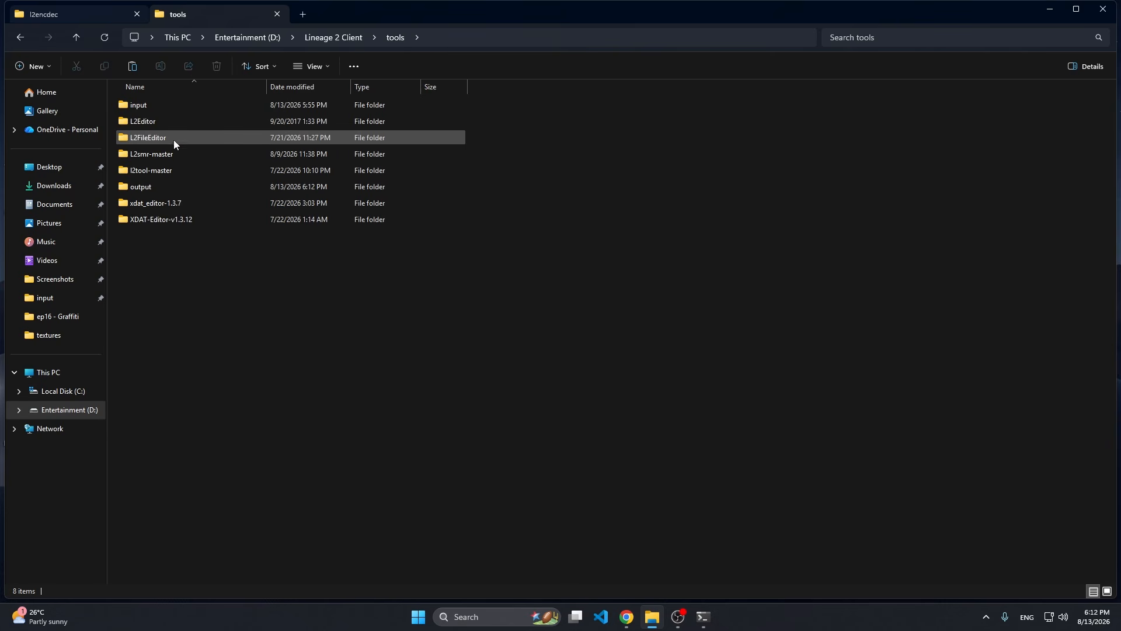
double_click(163, 106)
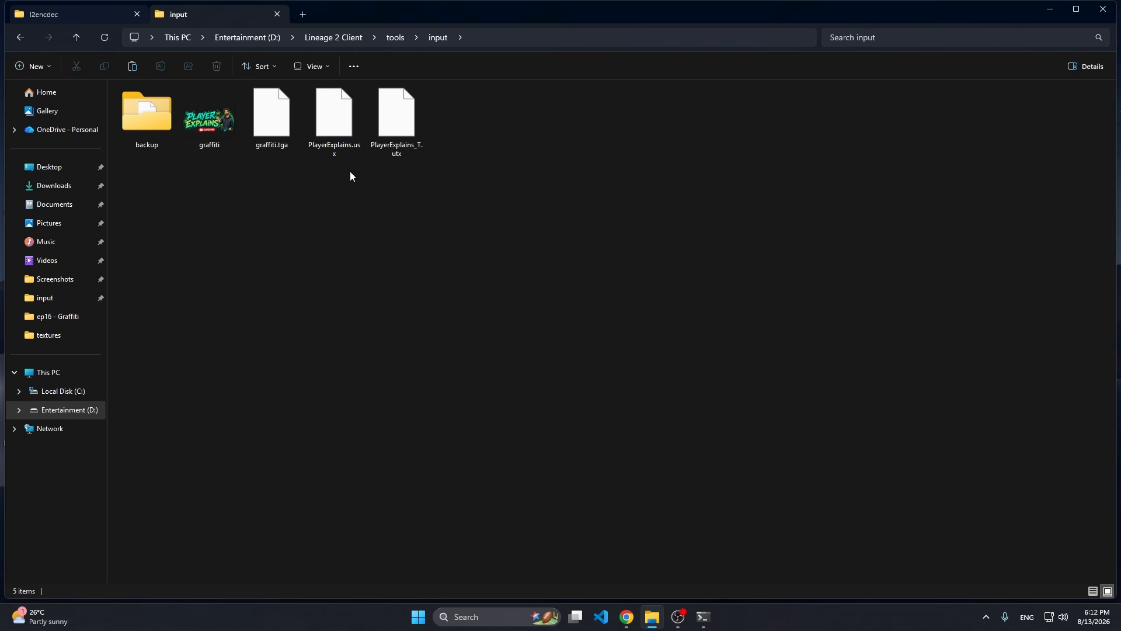
click(337, 148)
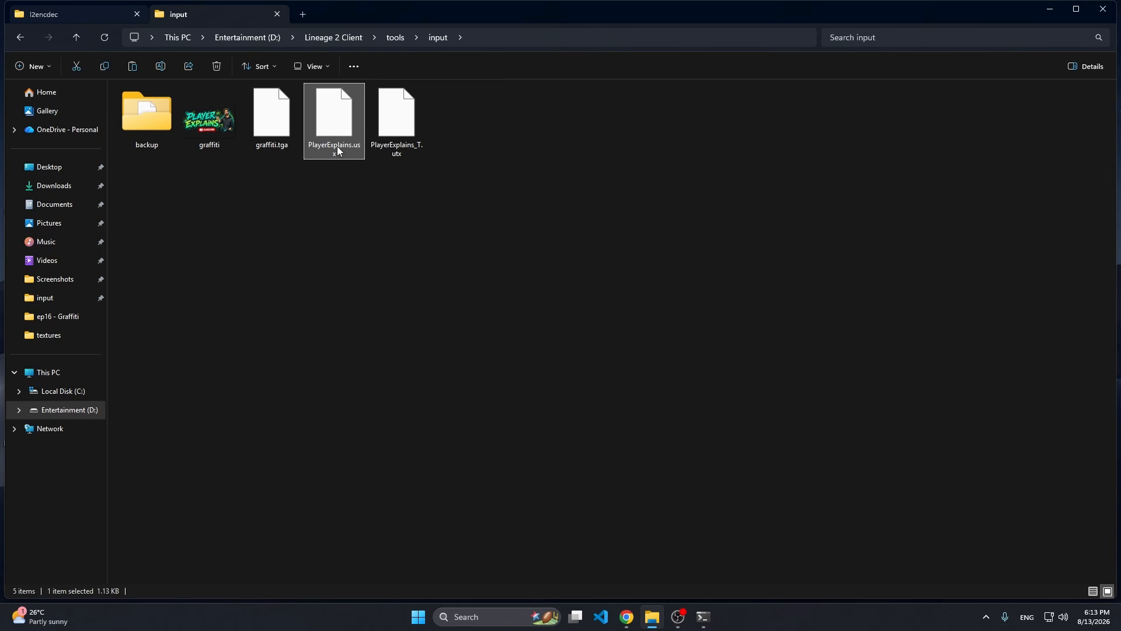
Paste PlayerExplains.usx into the staticmeshes folder of Lineage 2 Client C6, replacing the existing file.
click(86, 409)
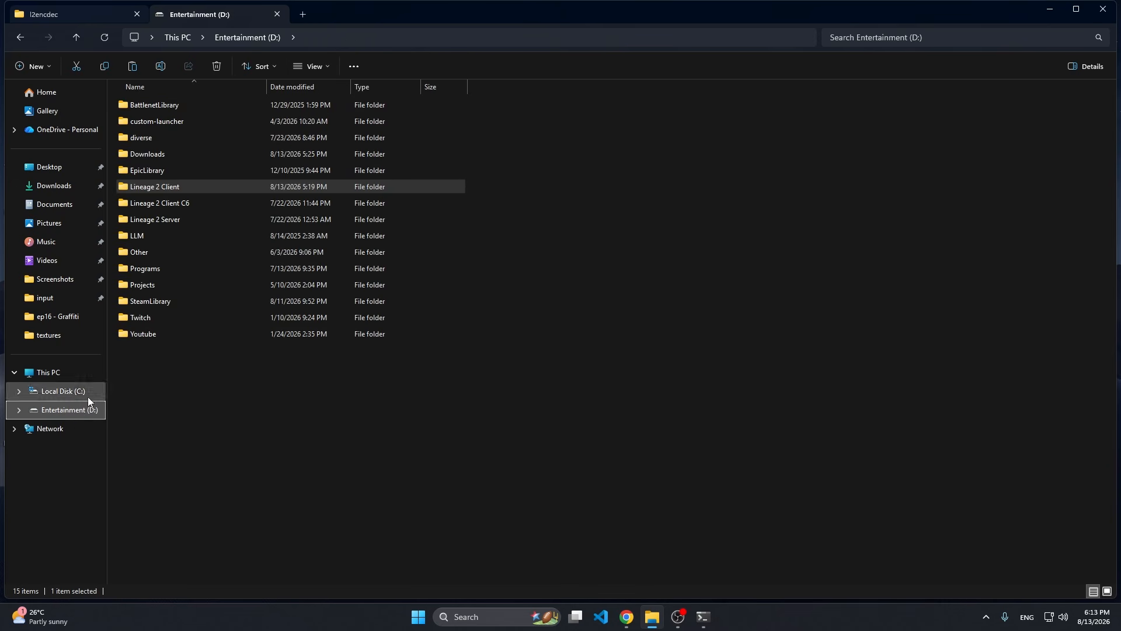
double_click(177, 199)
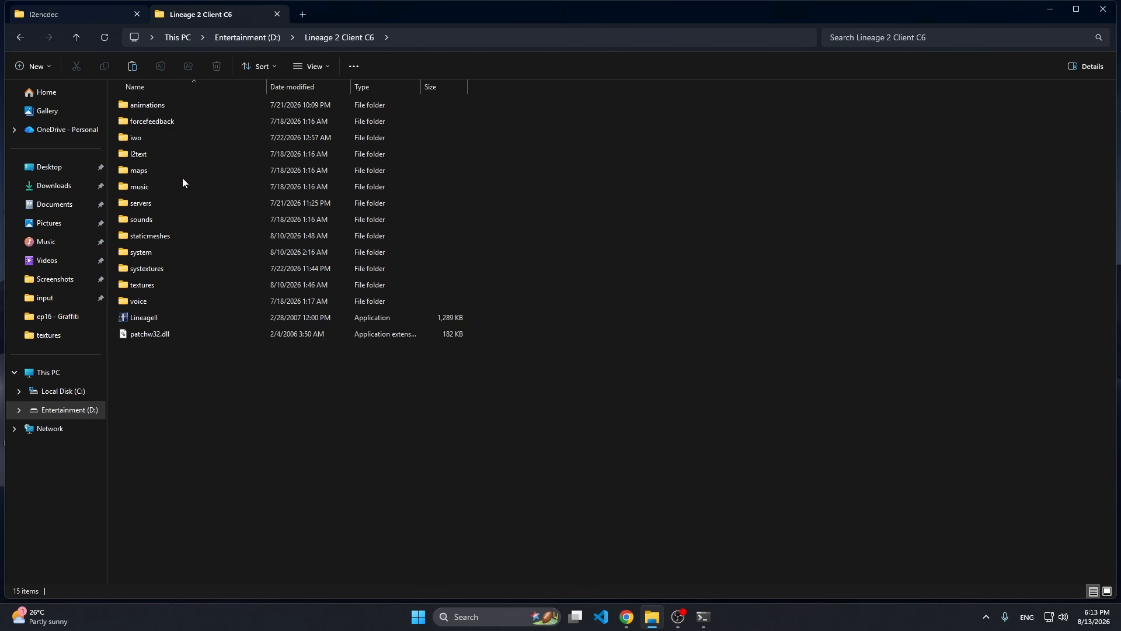
double_click(166, 237)
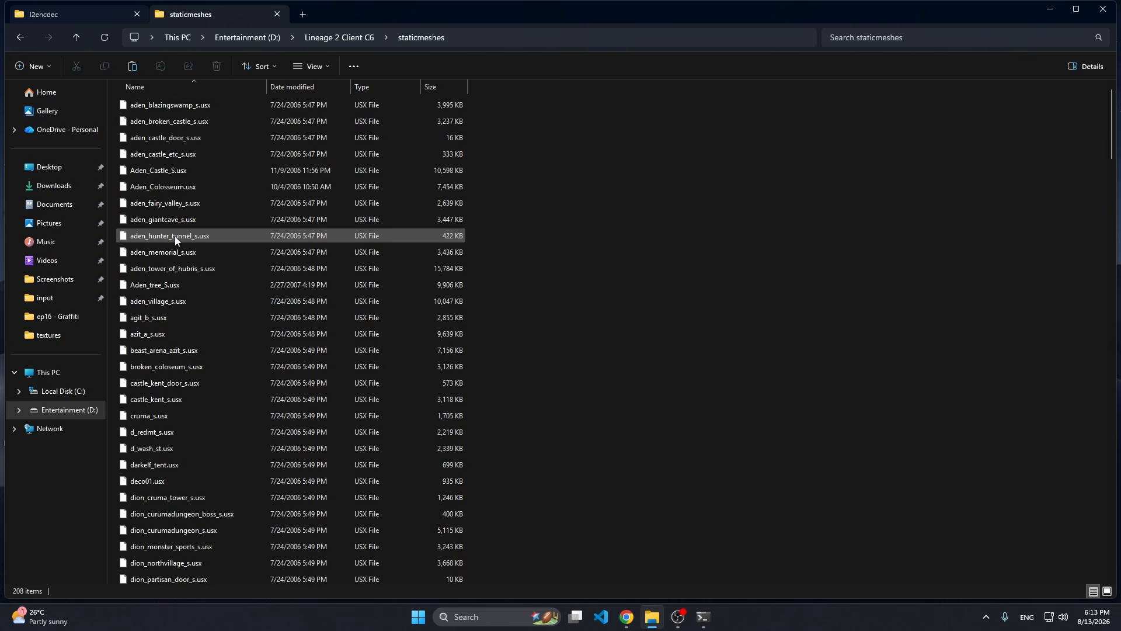
key(ctrl+v)
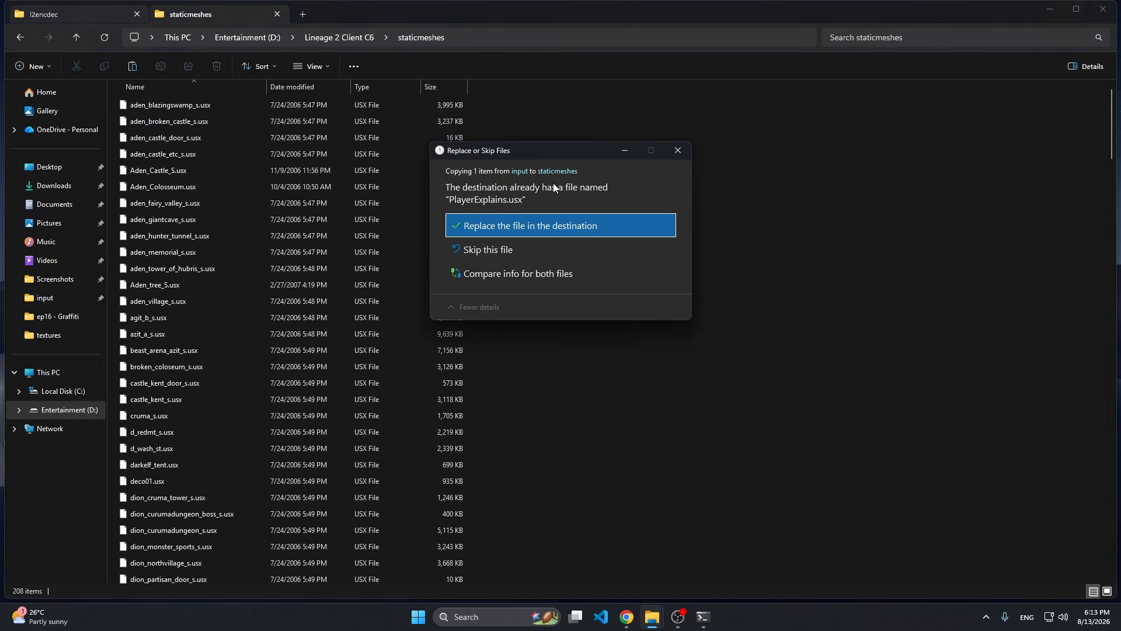
click(493, 229)
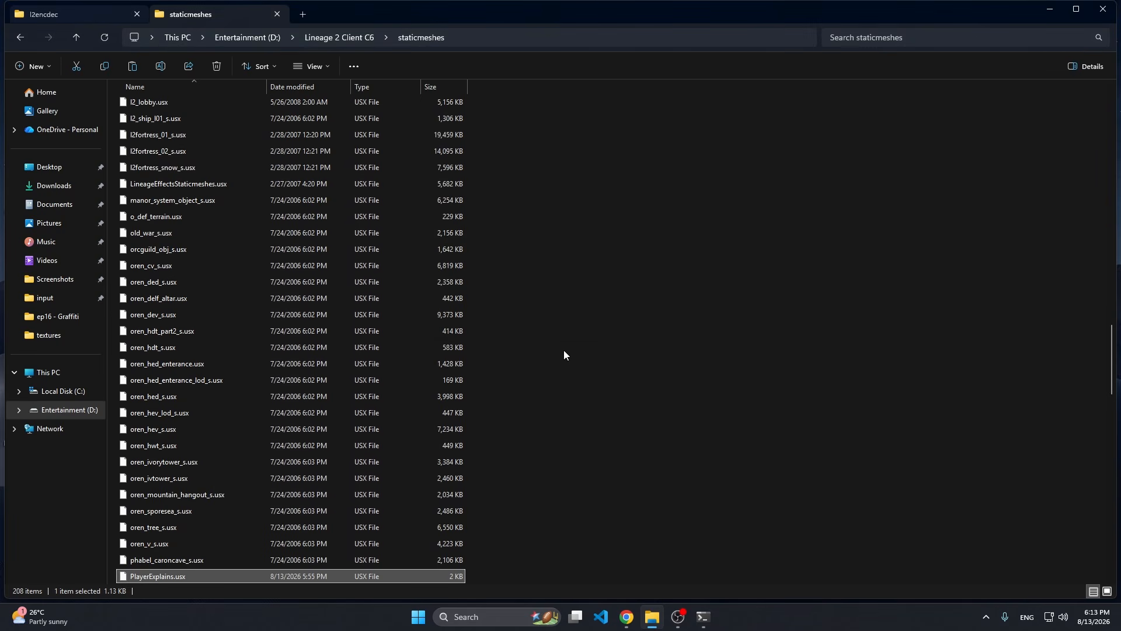
click(564, 353)
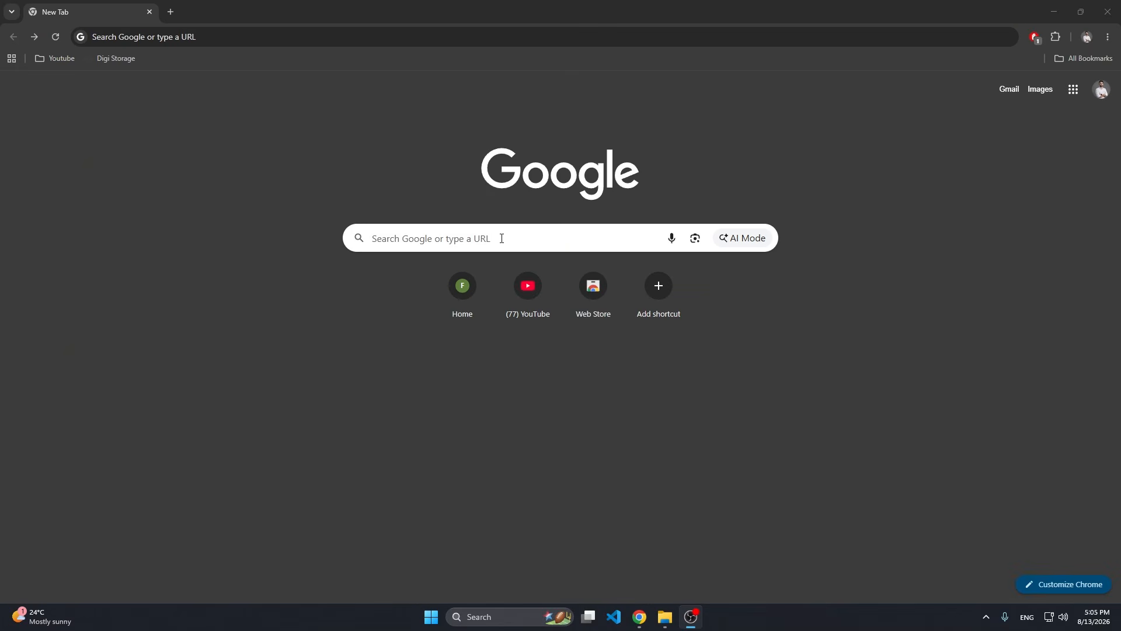
Search Google in Chrome for "l2smr" and open the L2smr MEGA download page linked in the MaxCheaters topic on adding map effects.
click(384, 231)
text(l2smr)
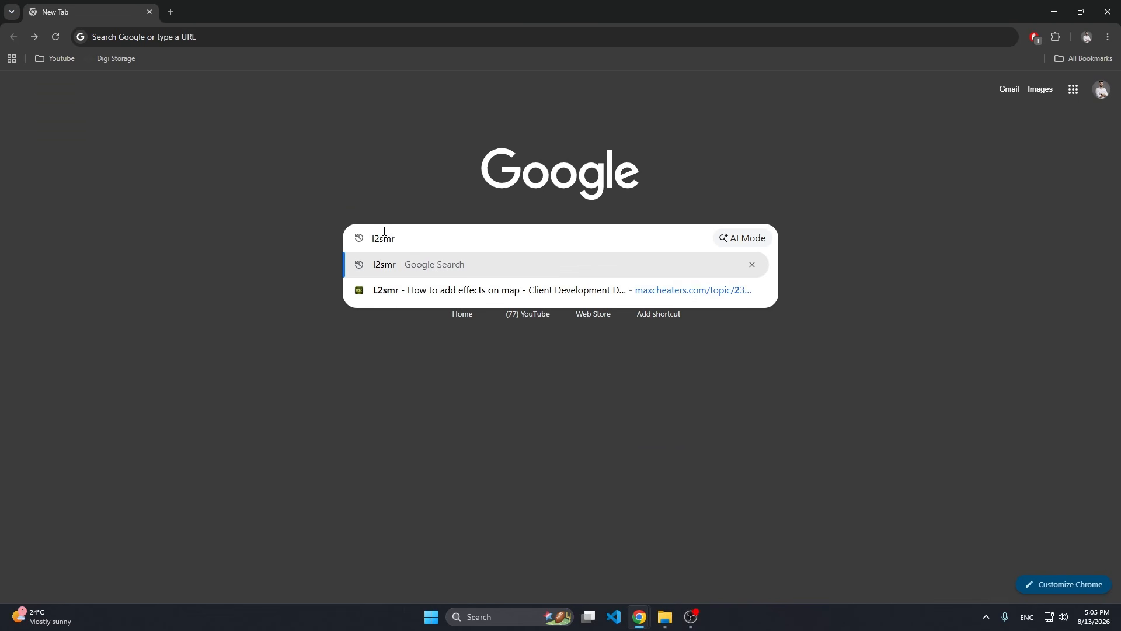
key(Return)
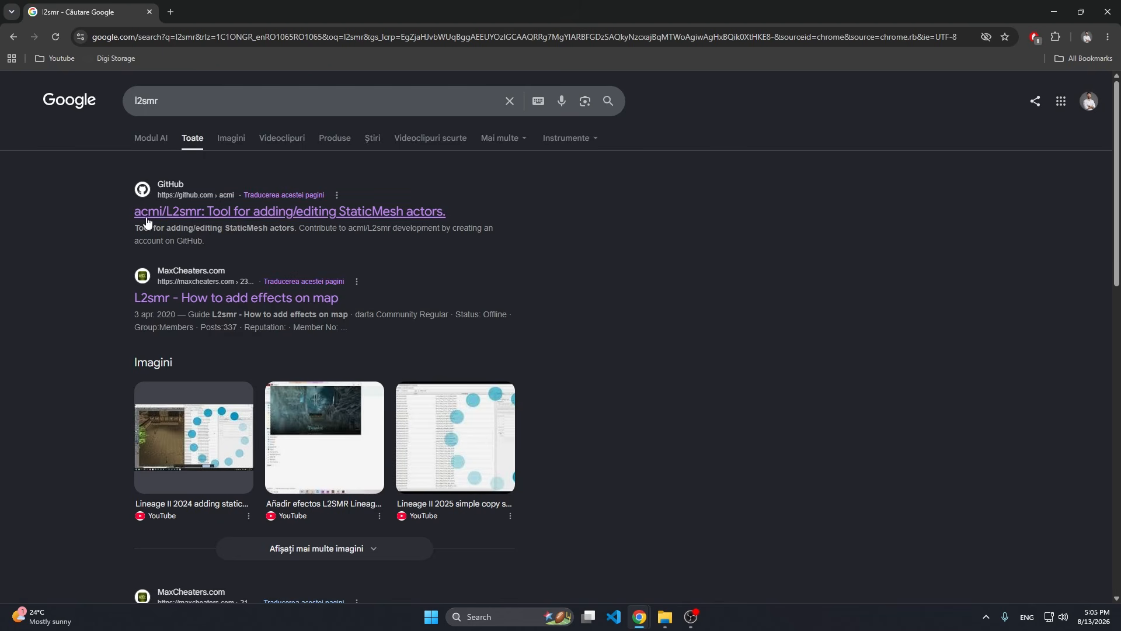
click(153, 299)
scroll(174, 412, down, 7)
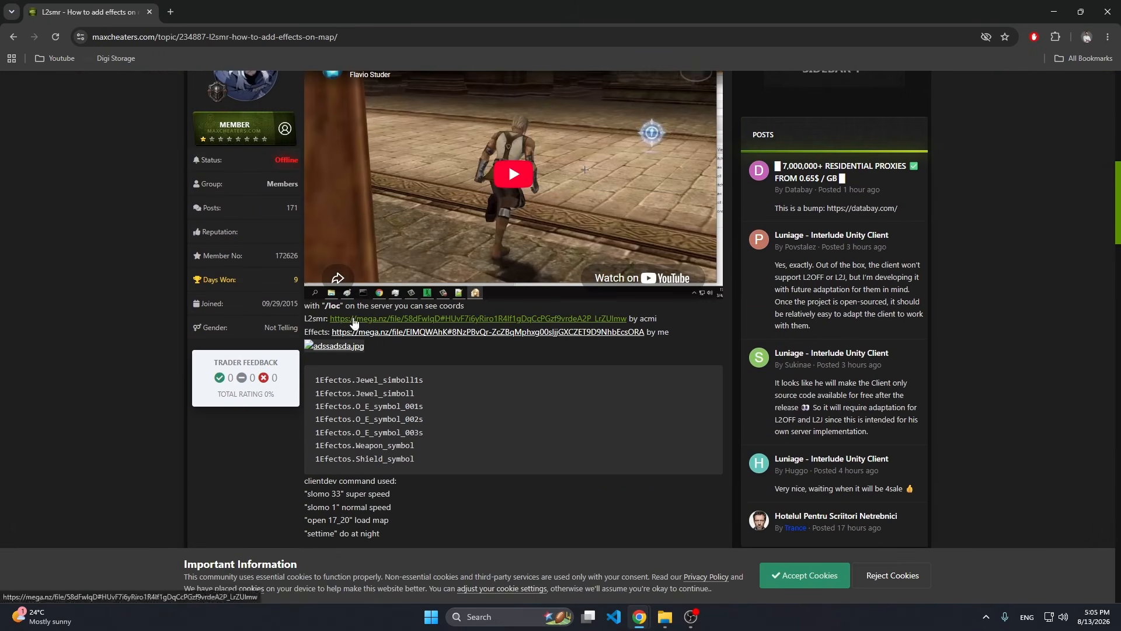
click(361, 318)
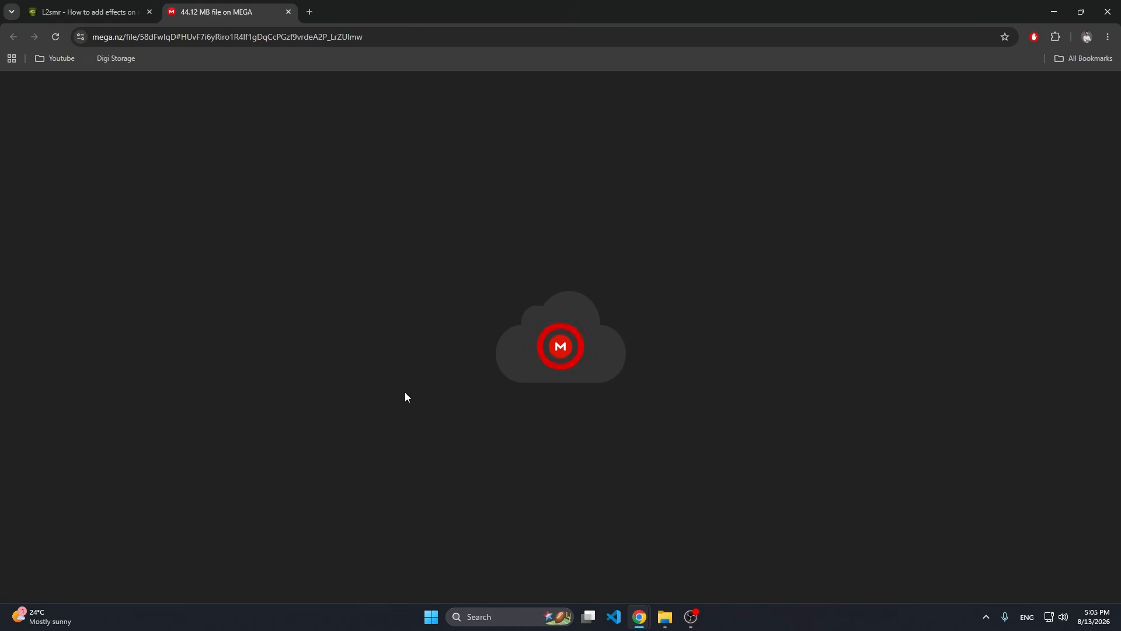
drag(520, 295, 667, 296)
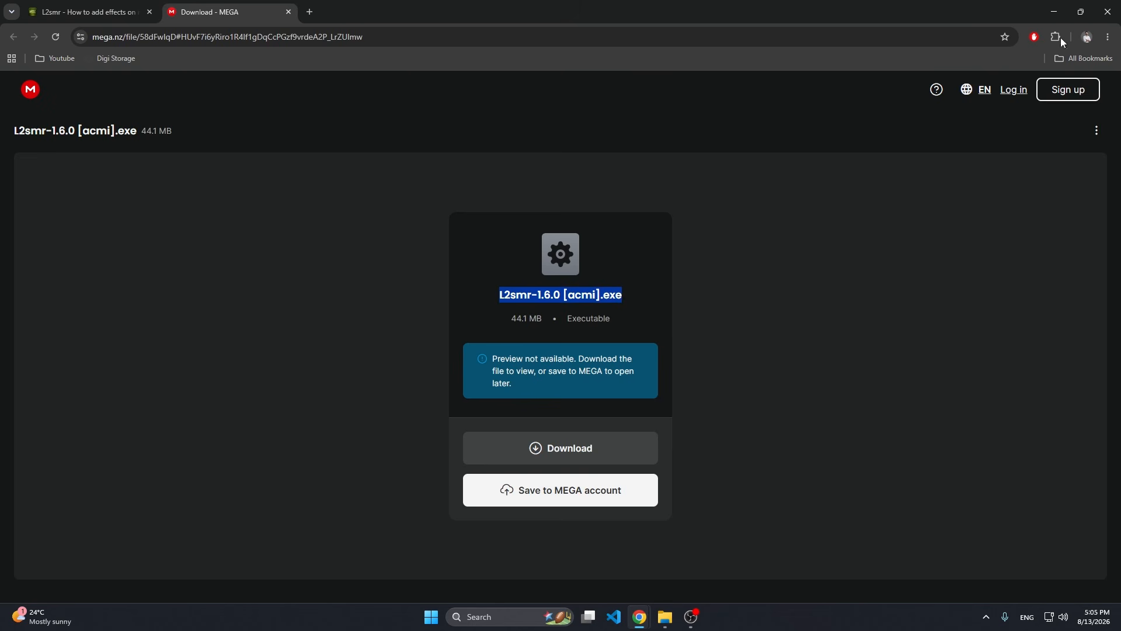
Switch to File Explorer and locate the L2smr-1.6.0 [acmi] application in the tools\L2smr-master folder.
click(1056, 12)
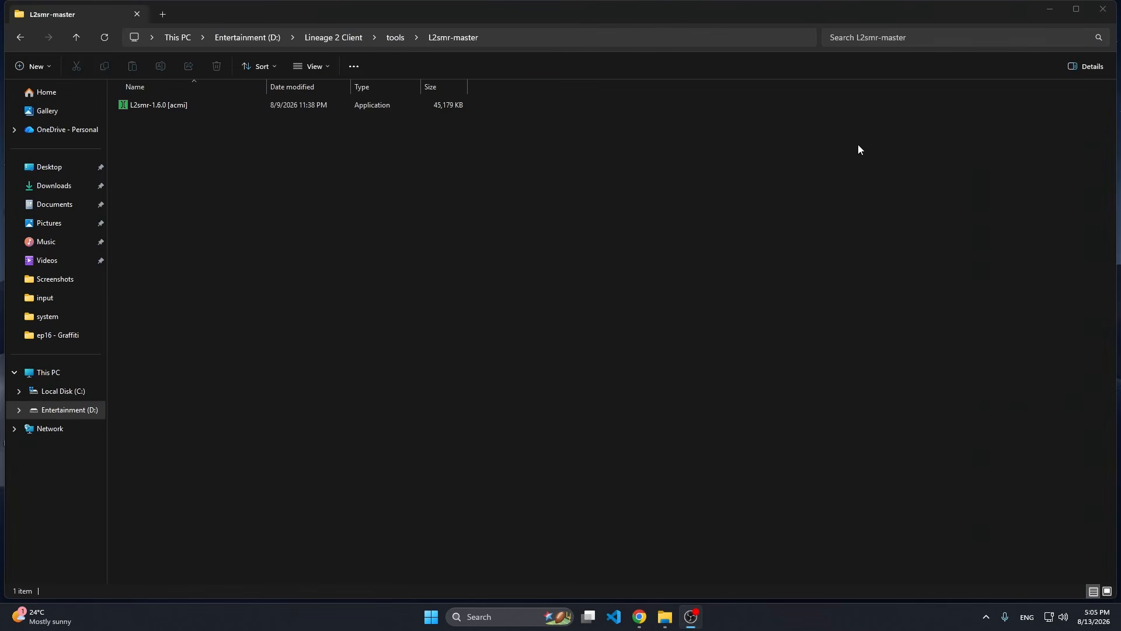
click(160, 104)
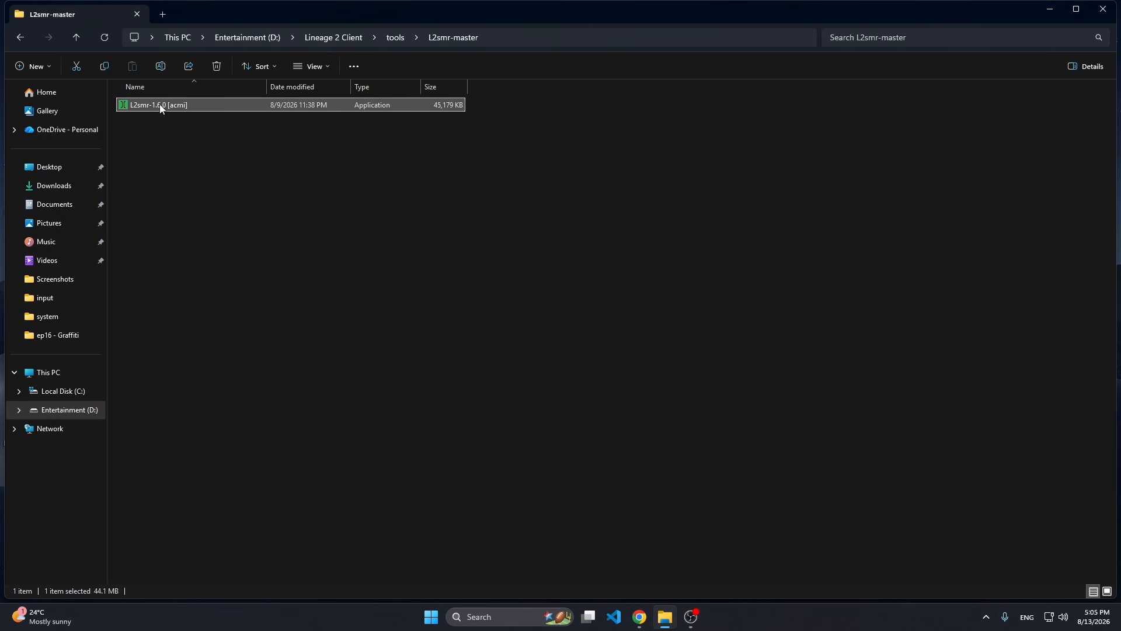
click(202, 151)
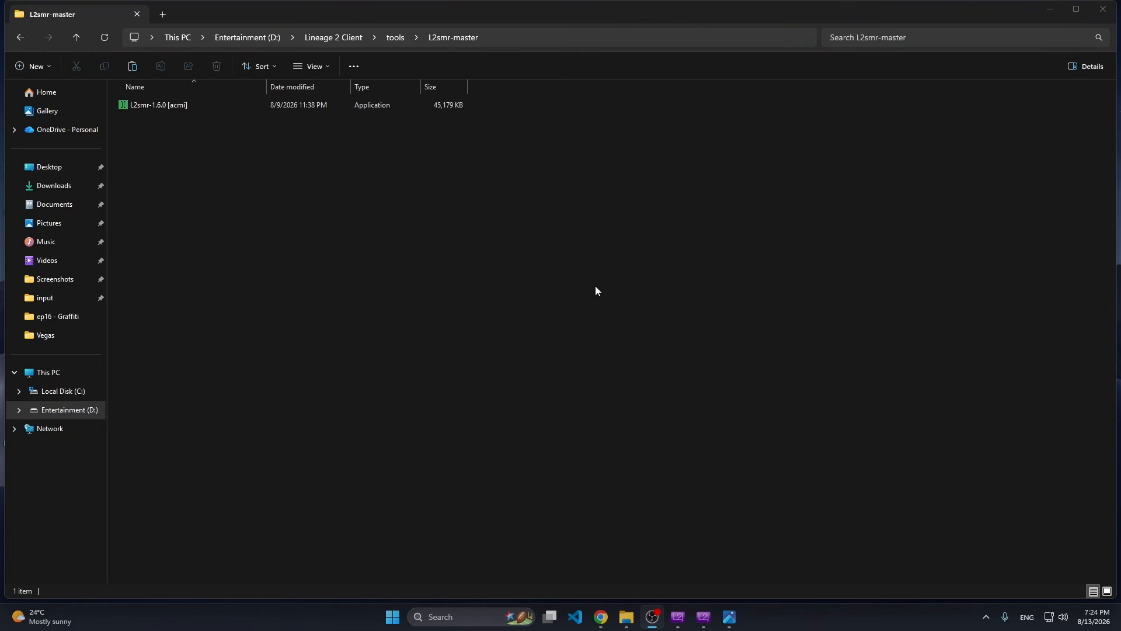
click(347, 206)
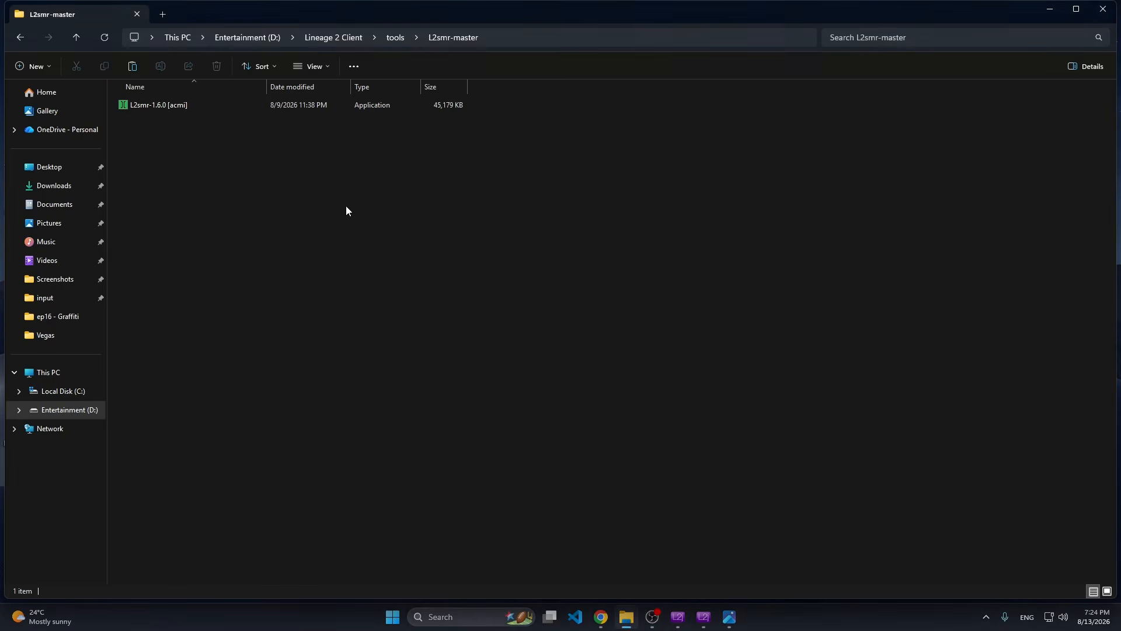
click(458, 614)
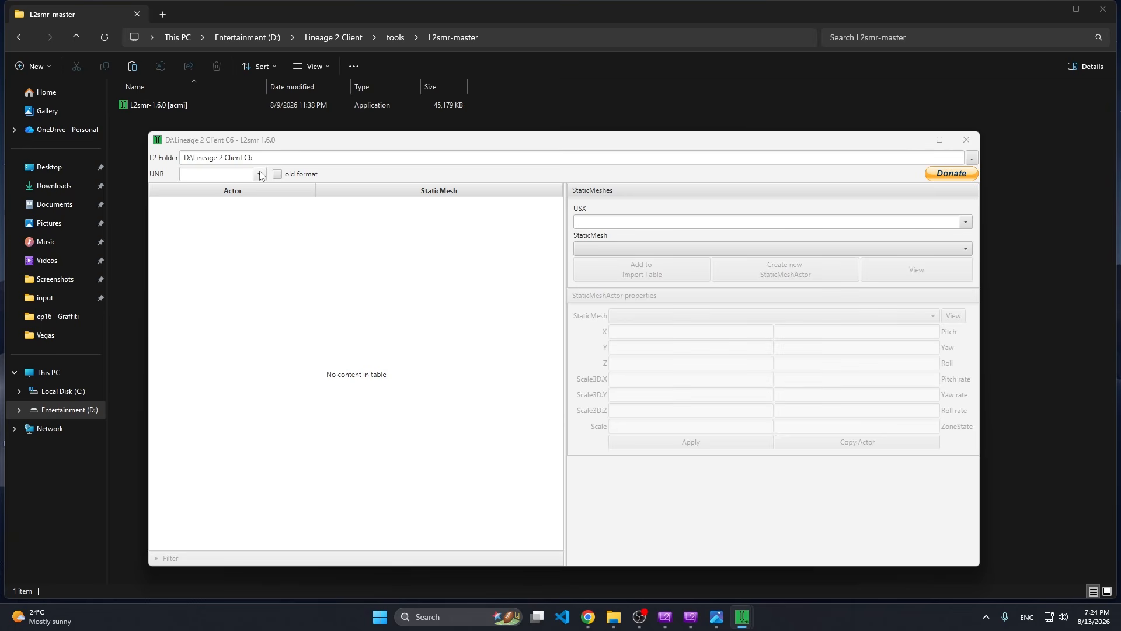
Load the 24_18.unr map, which covers the Town of Aden, from the Lineage 2 Client C6 folder.
click(259, 173)
scroll(228, 269, down, 4)
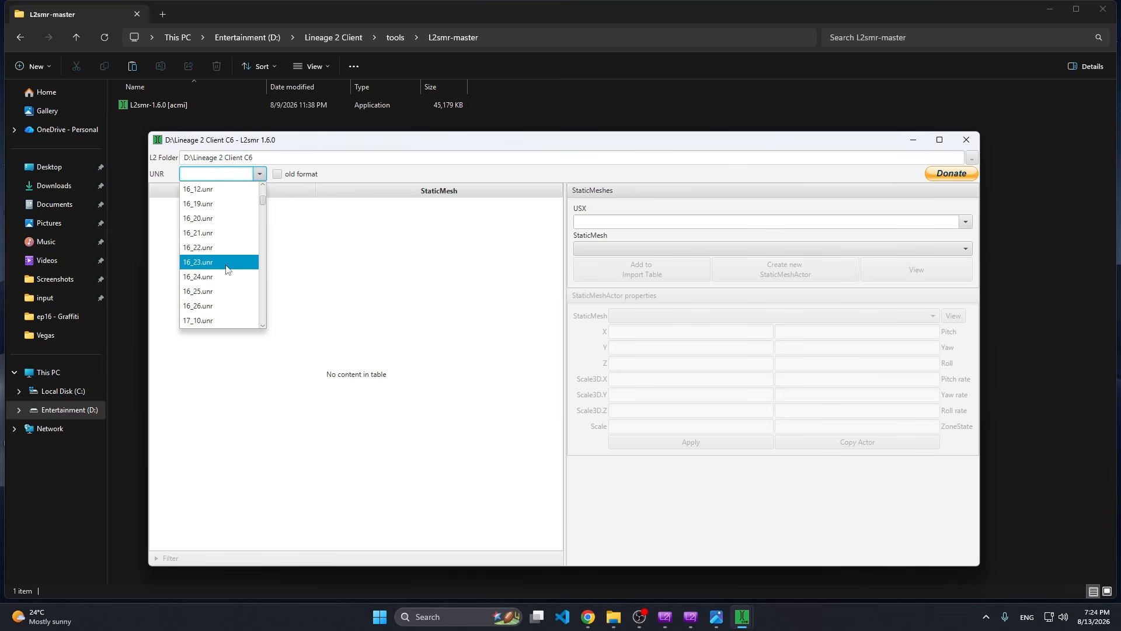
scroll(229, 270, down, 6)
scroll(230, 275, down, 5)
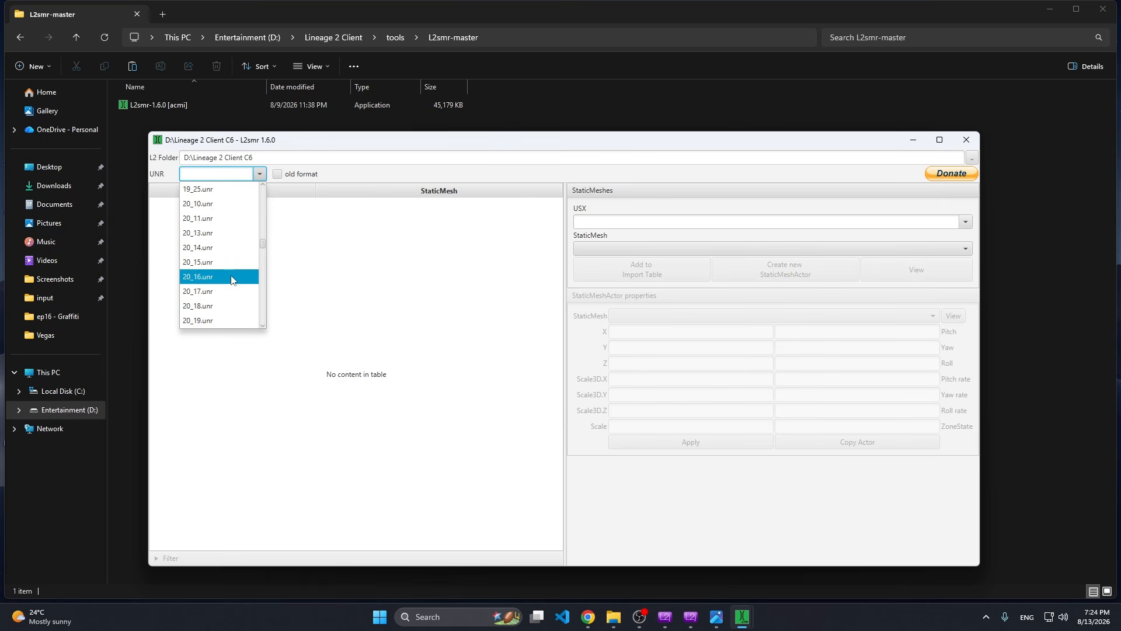
scroll(230, 285, down, 6)
scroll(230, 284, down, 6)
click(216, 306)
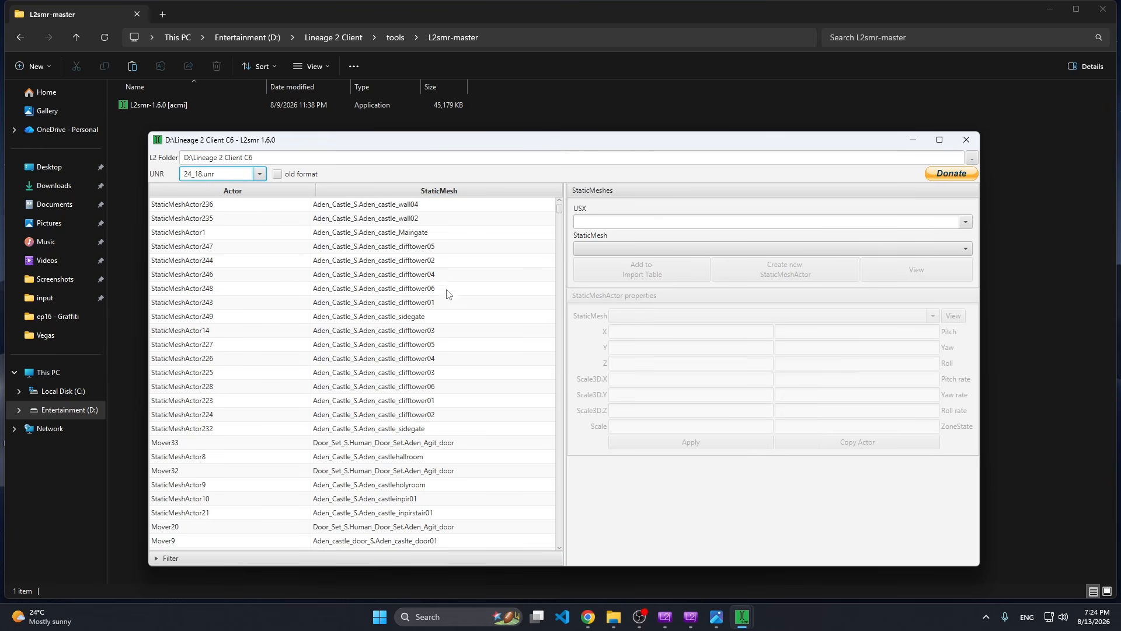
Examine the properties of various actors in the 24_18.unr map, looking for one with position, rotation, Scale3D and Scale values filled in.
drag(562, 210, 560, 545)
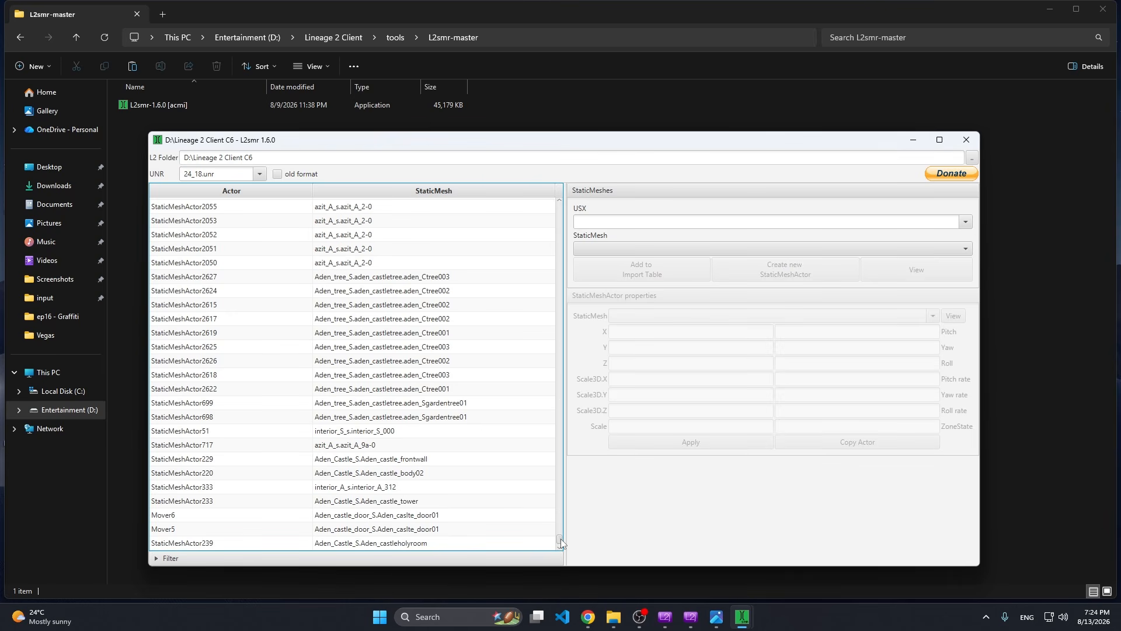
click(421, 543)
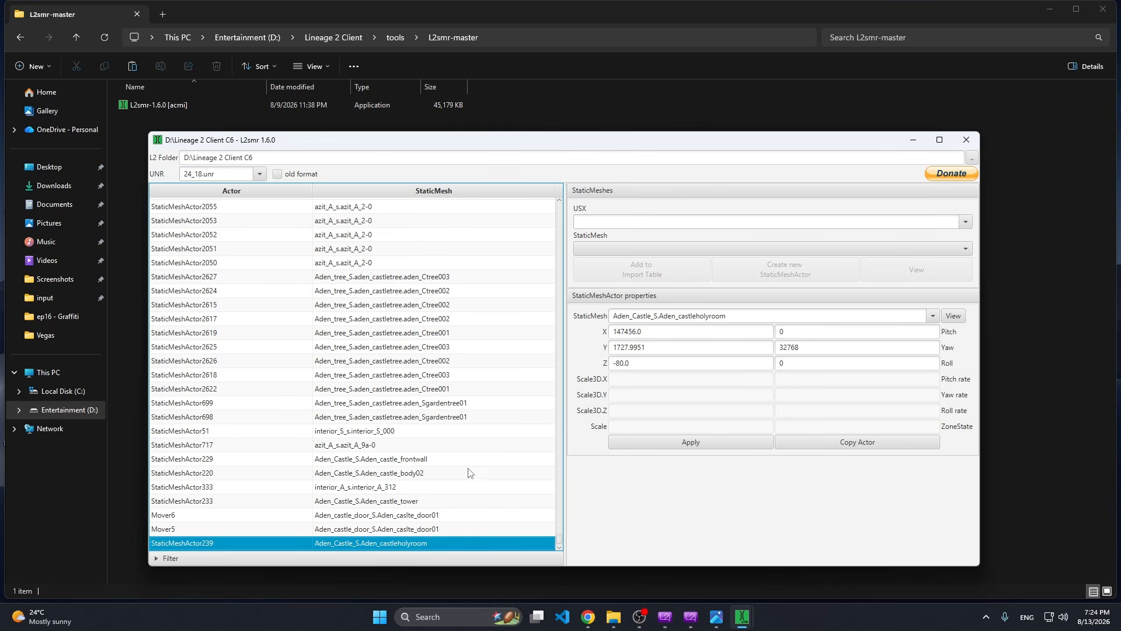
click(423, 530)
click(423, 503)
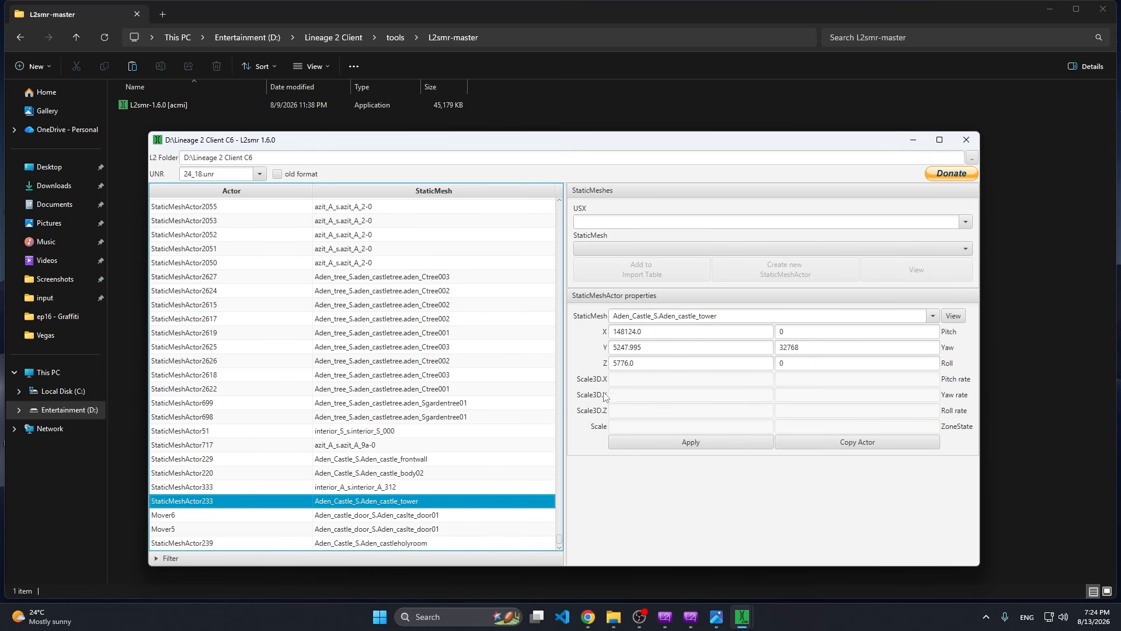
drag(560, 538, 562, 514)
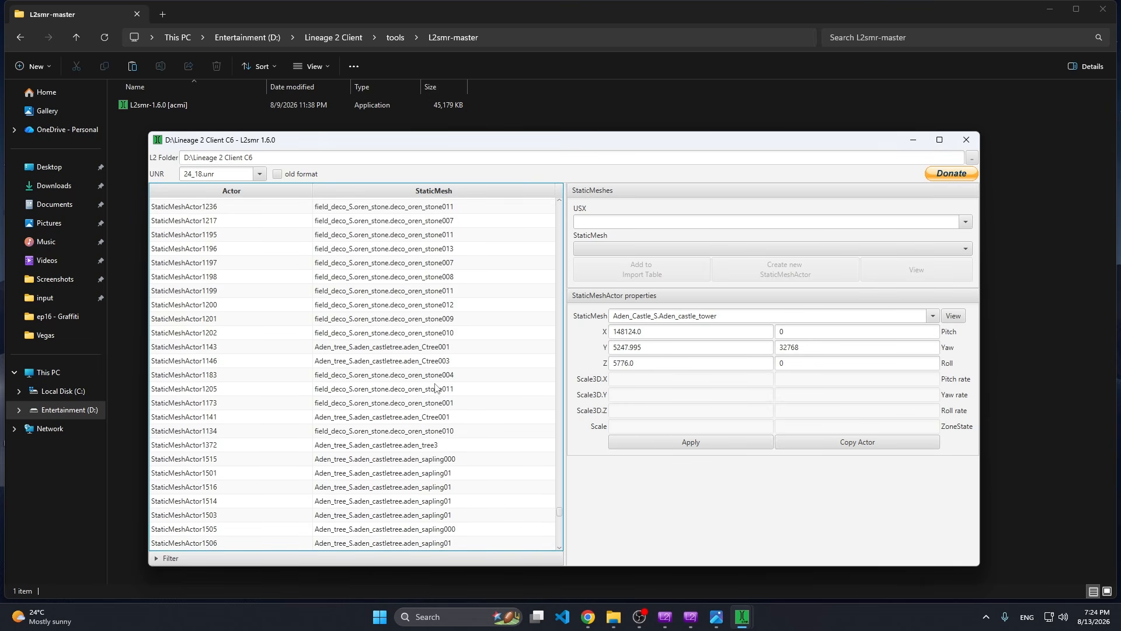
click(439, 390)
drag(561, 511, 562, 358)
click(423, 362)
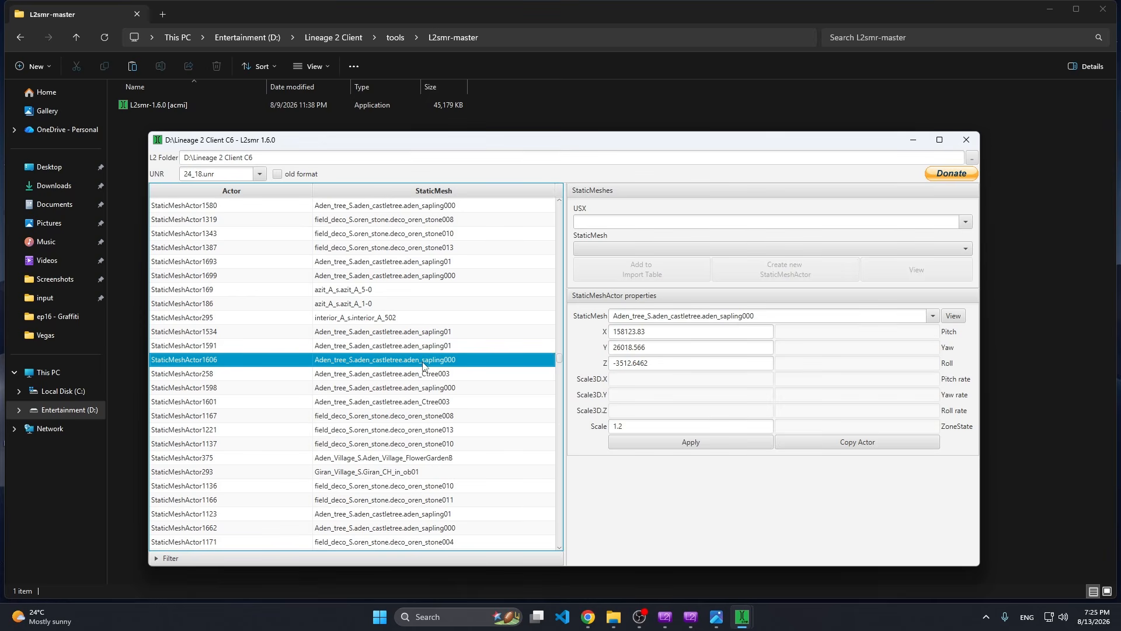
click(450, 248)
drag(562, 358, 560, 268)
click(419, 304)
click(425, 276)
click(428, 234)
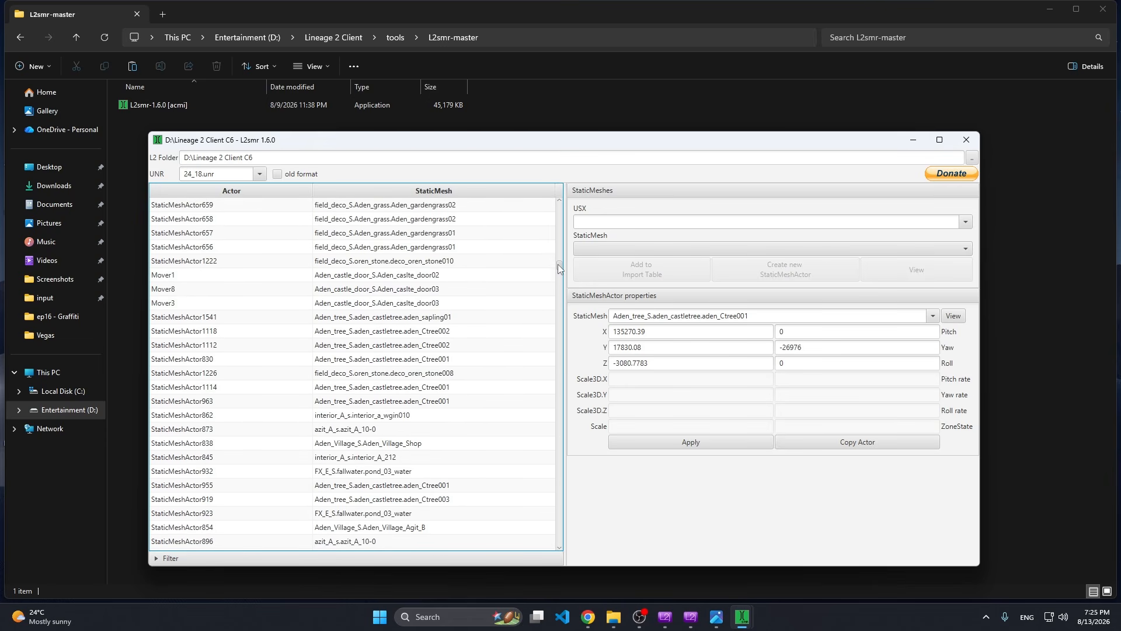
click(413, 414)
scroll(425, 379, down, 1)
click(441, 318)
click(445, 289)
click(424, 486)
click(426, 458)
Copy the FX_E_S.fallwater.pond_03_water actor StaticMeshActor932 and select the copy at the end of the actor list.
click(422, 472)
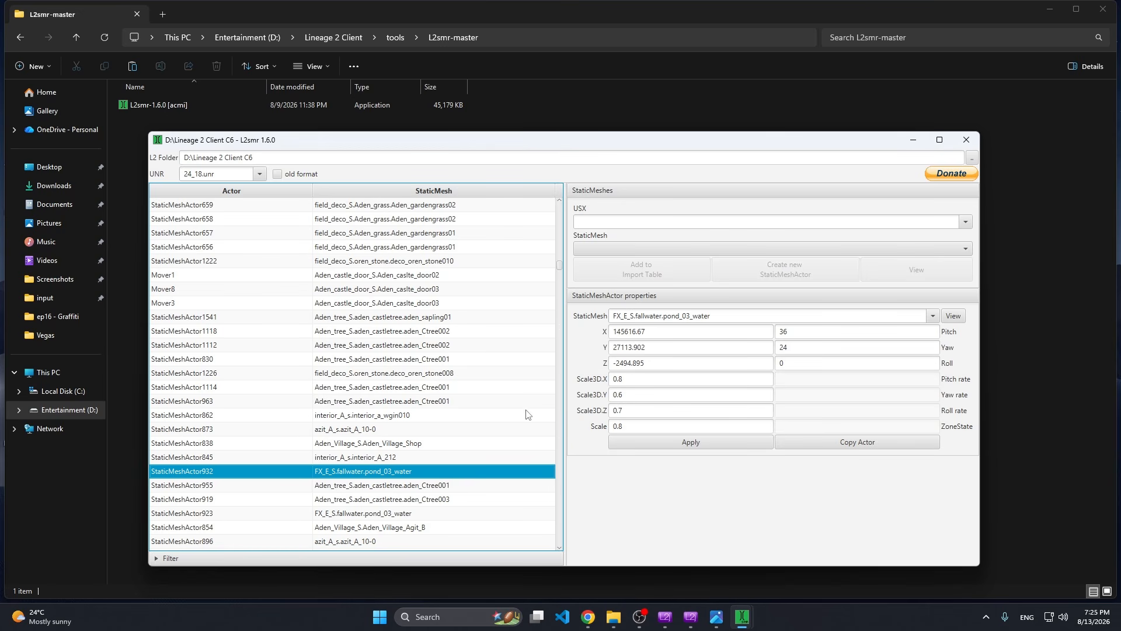
scroll(533, 461, down, 1)
right_click(426, 435)
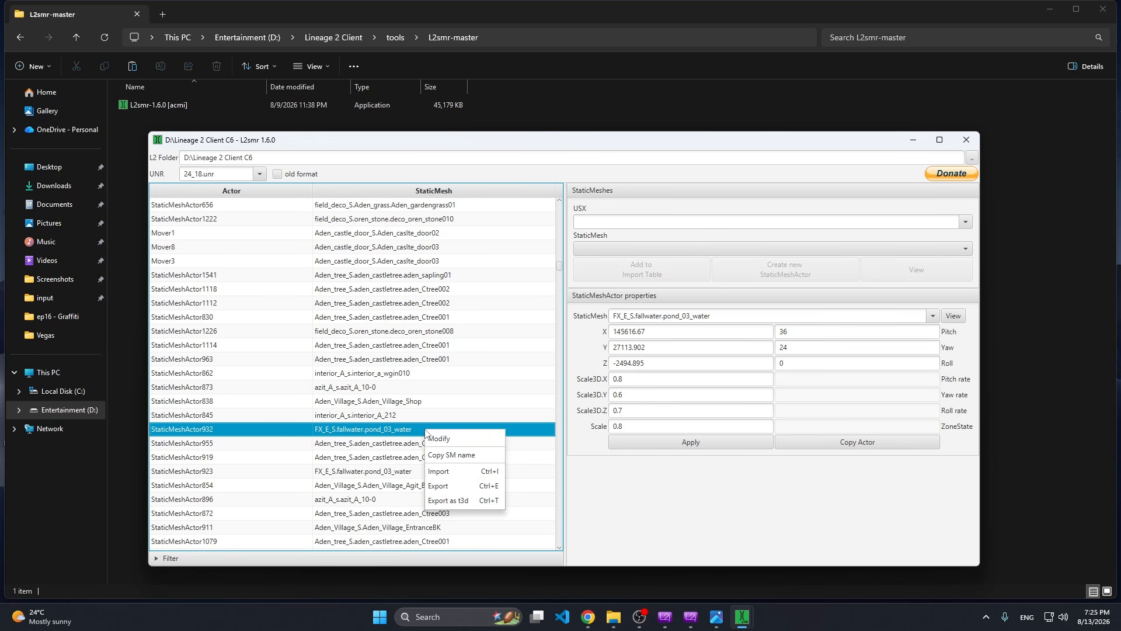
click(624, 492)
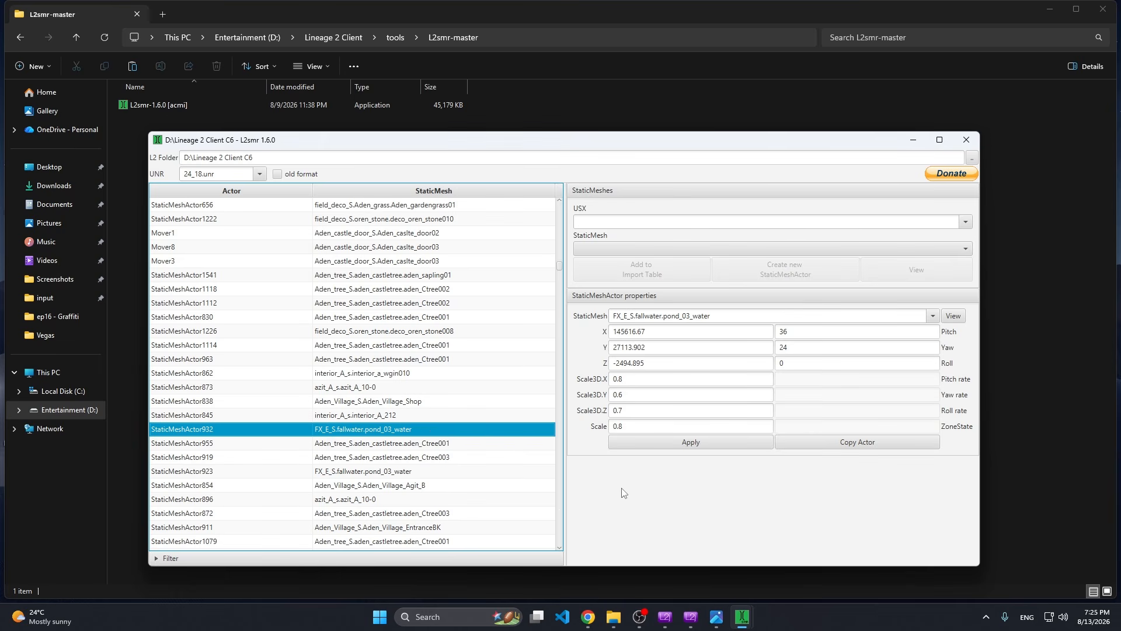
click(858, 447)
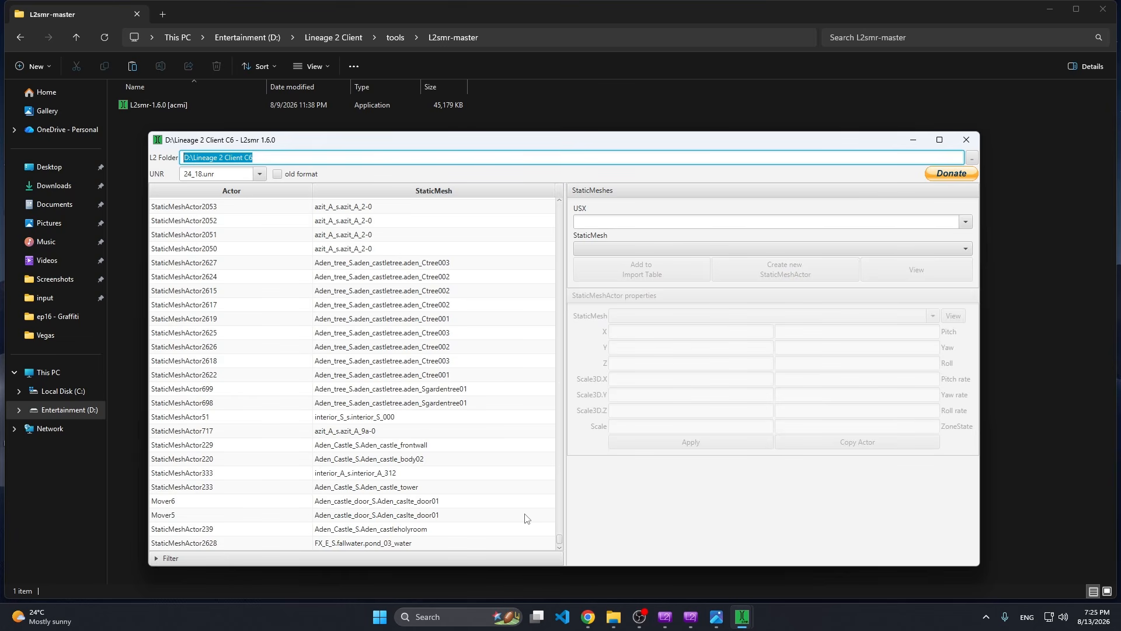
click(394, 544)
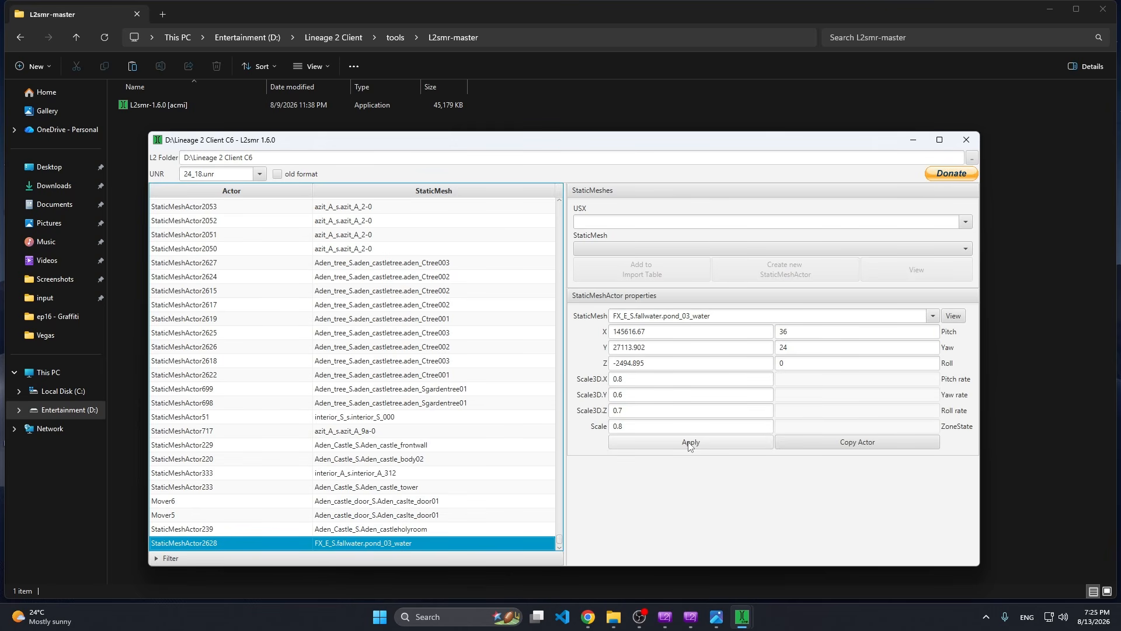
Choose the Graffiti.WallGraffitiPlane mesh from PlayerExplains.usx and add it to the map's import table.
click(964, 222)
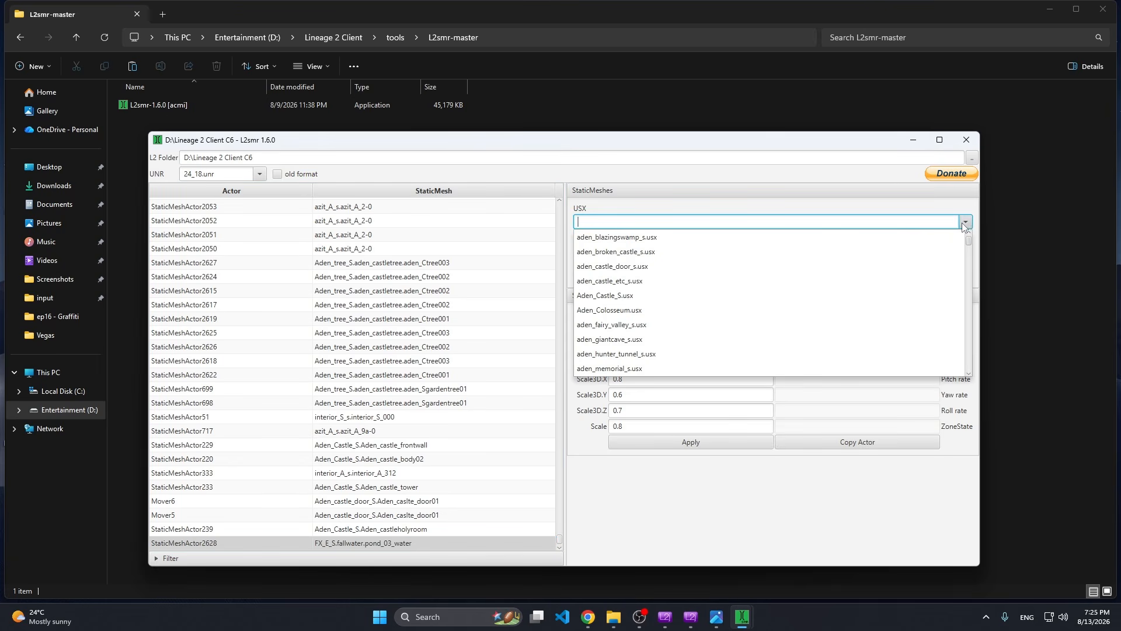
scroll(911, 251, down, 10)
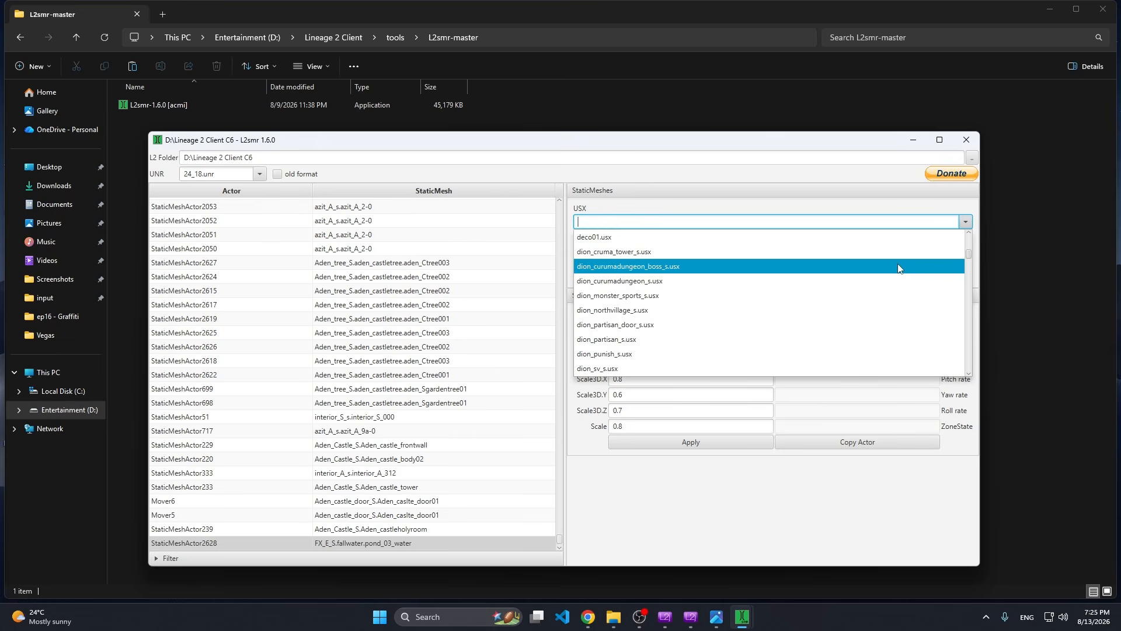
text(play)
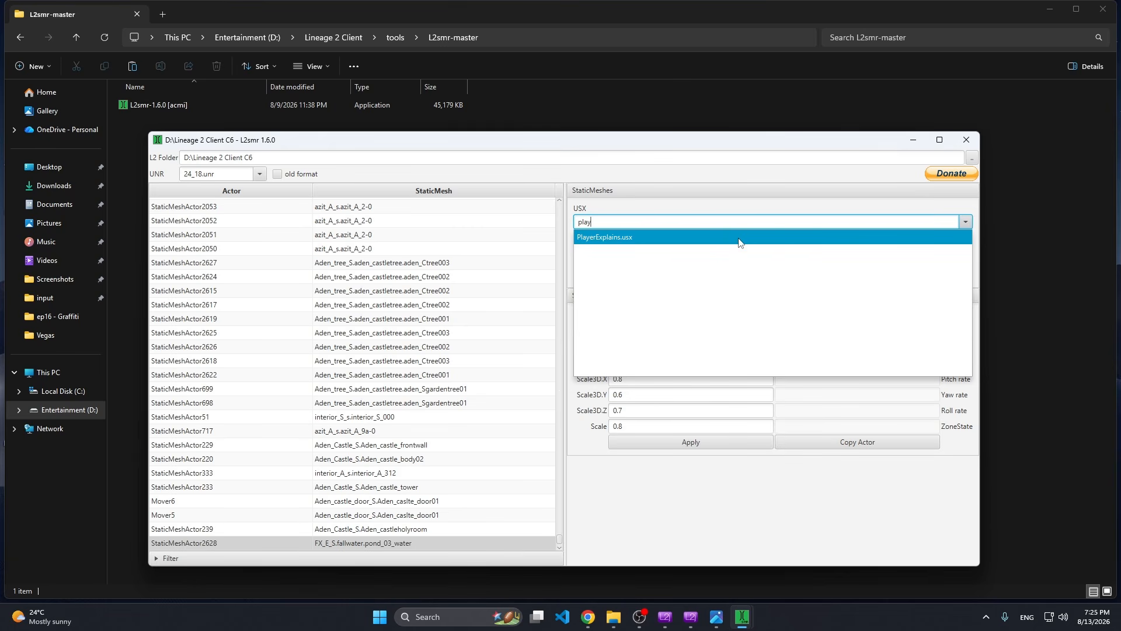
click(741, 238)
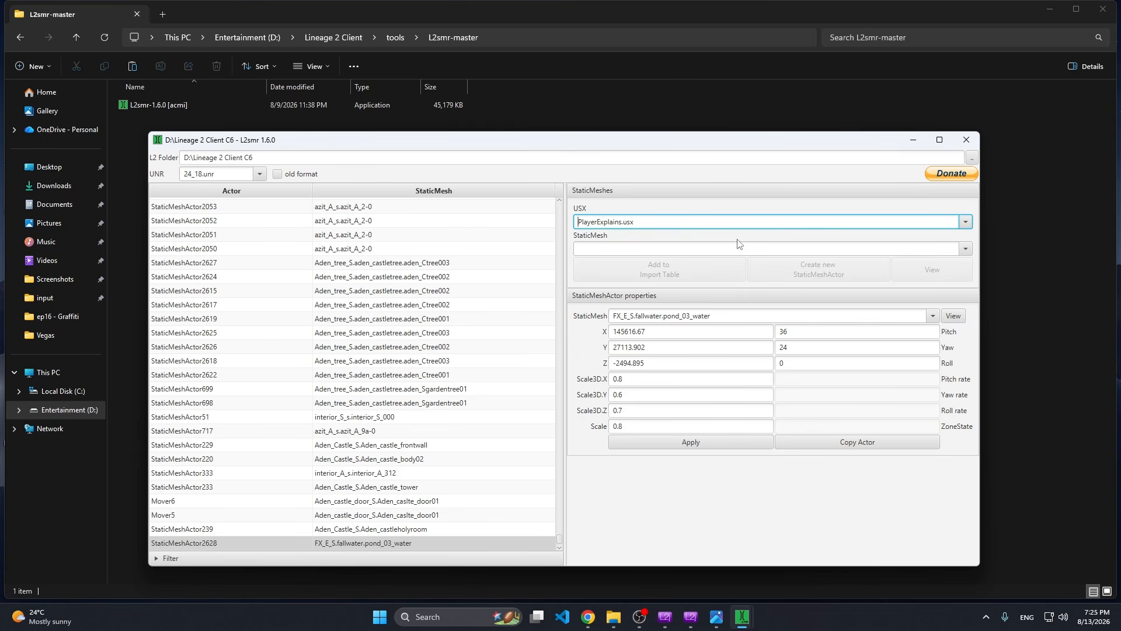
click(964, 250)
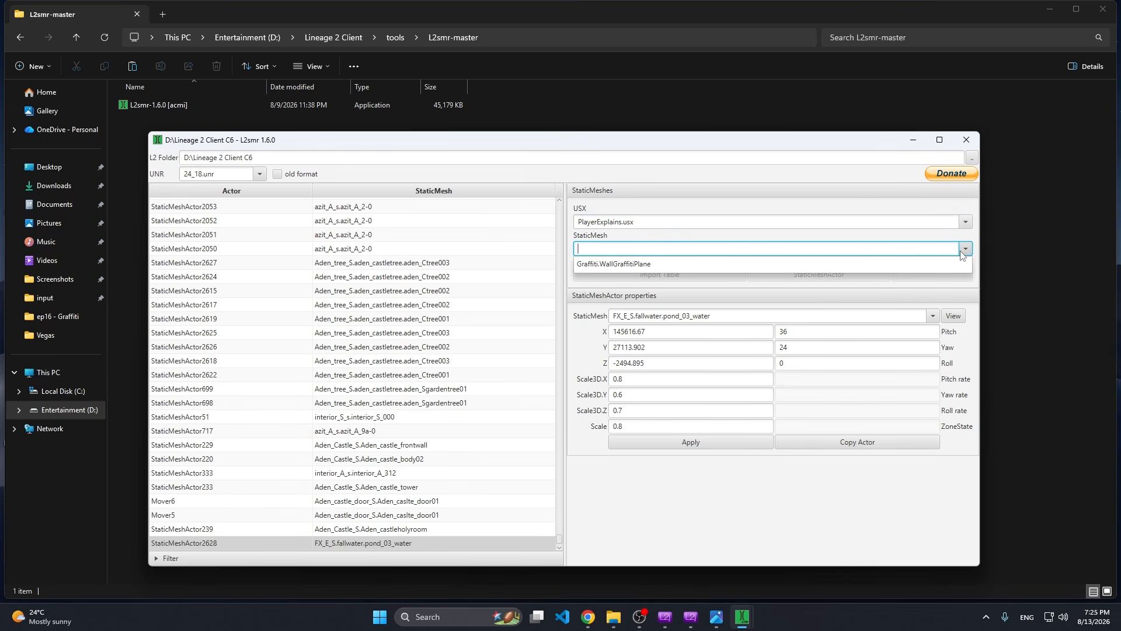
click(666, 264)
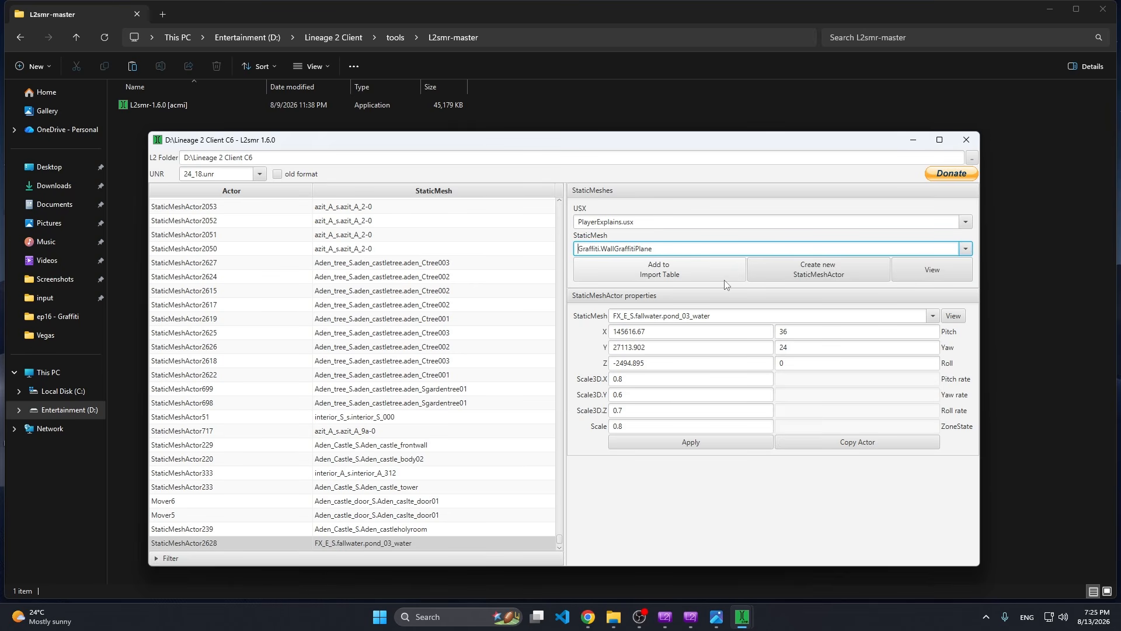
click(665, 276)
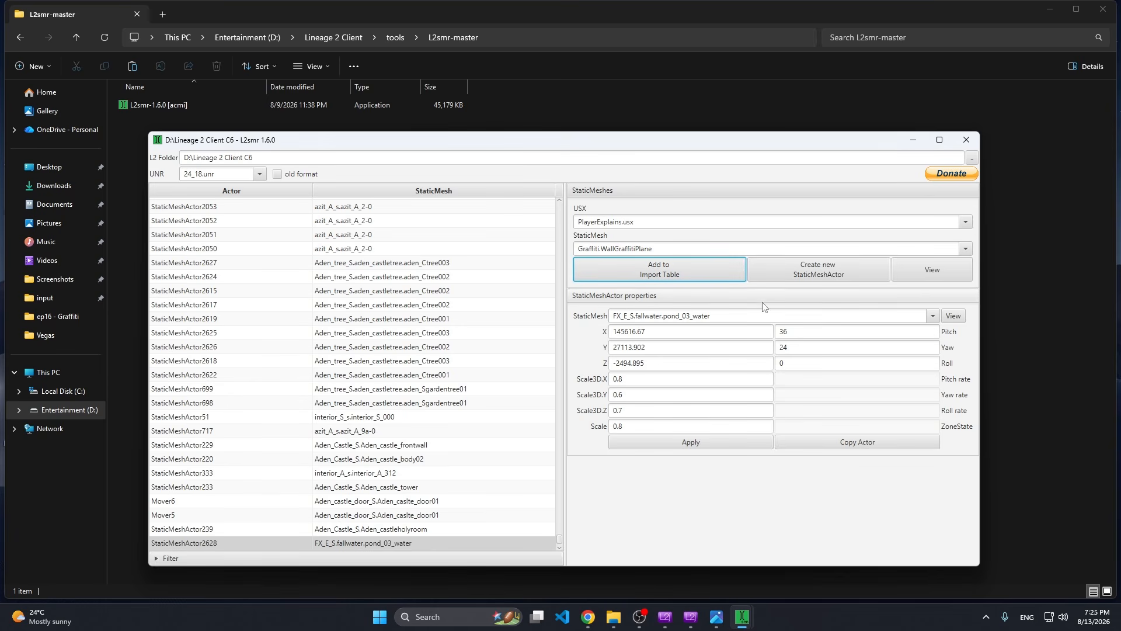
Try to find the PlayerExplains mesh for the copied actor by filtering its StaticMesh choices with "play".
click(931, 318)
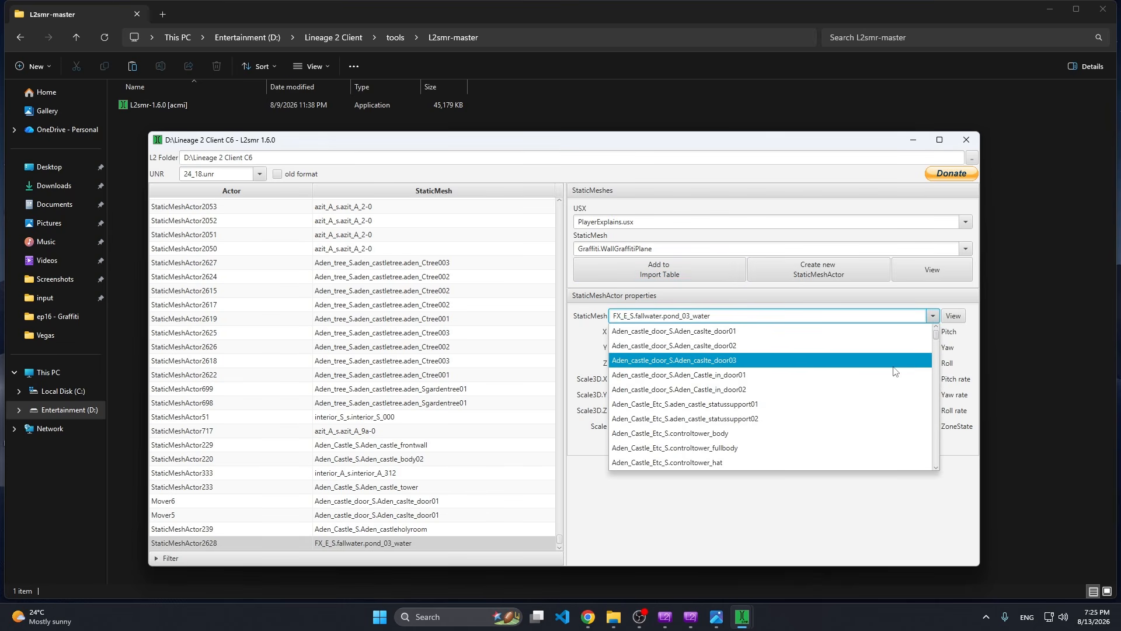
text(play)
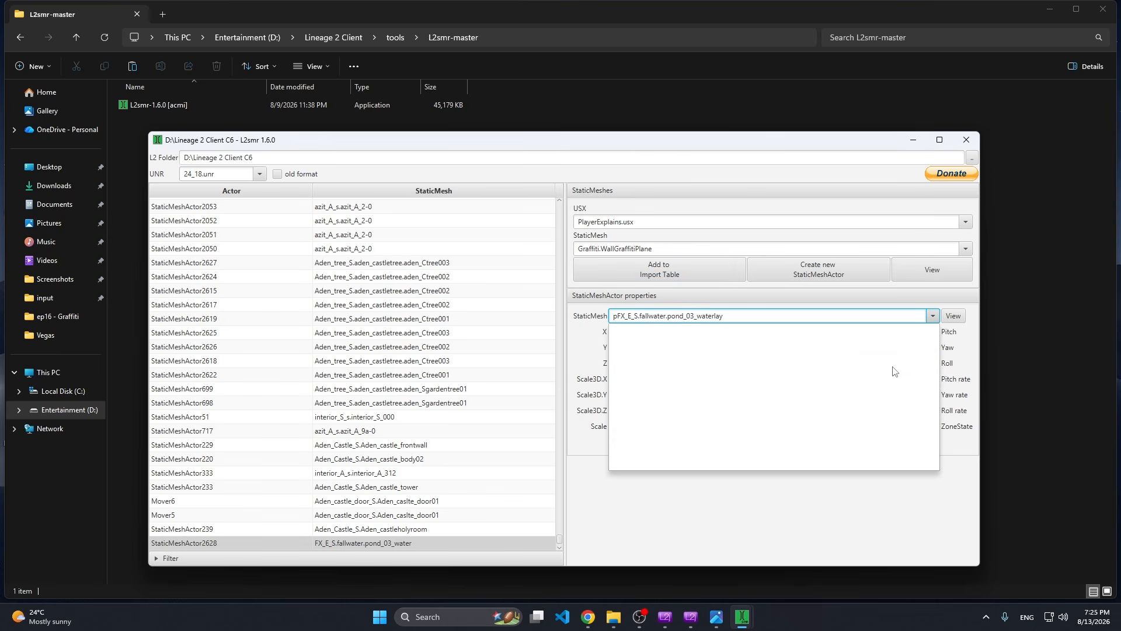
key(ctrl+a)
text(playe)
click(450, 525)
click(446, 528)
click(444, 540)
double_click(619, 315)
key(BackSpace)
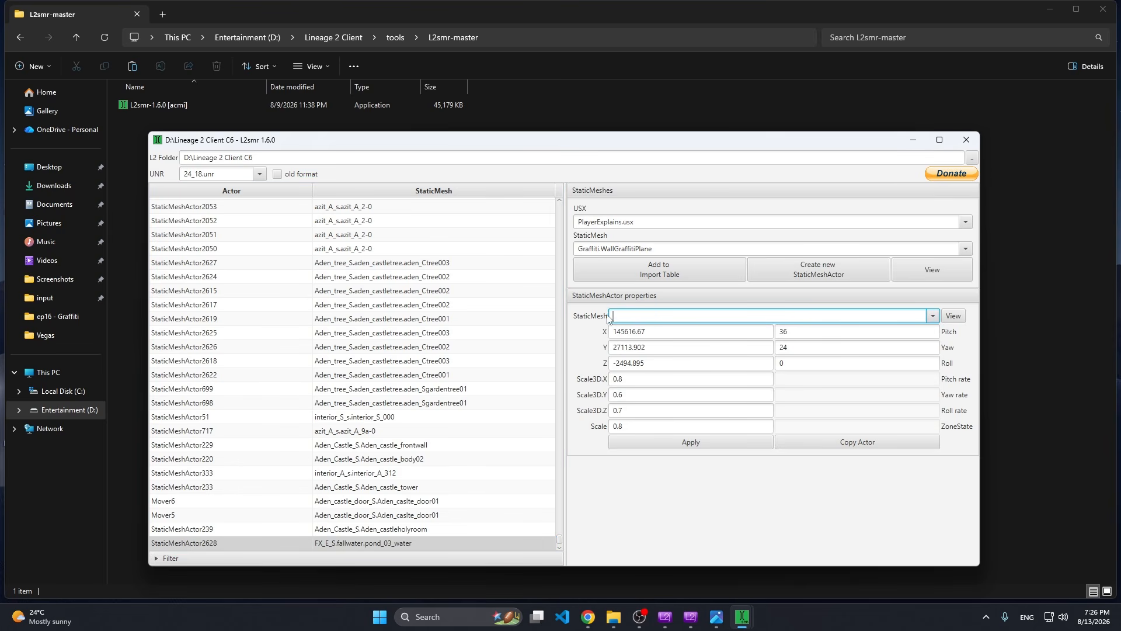
text(play)
key(BackSpace)
key(BackSpace)
key(BackSpace)
key(BackSpace)
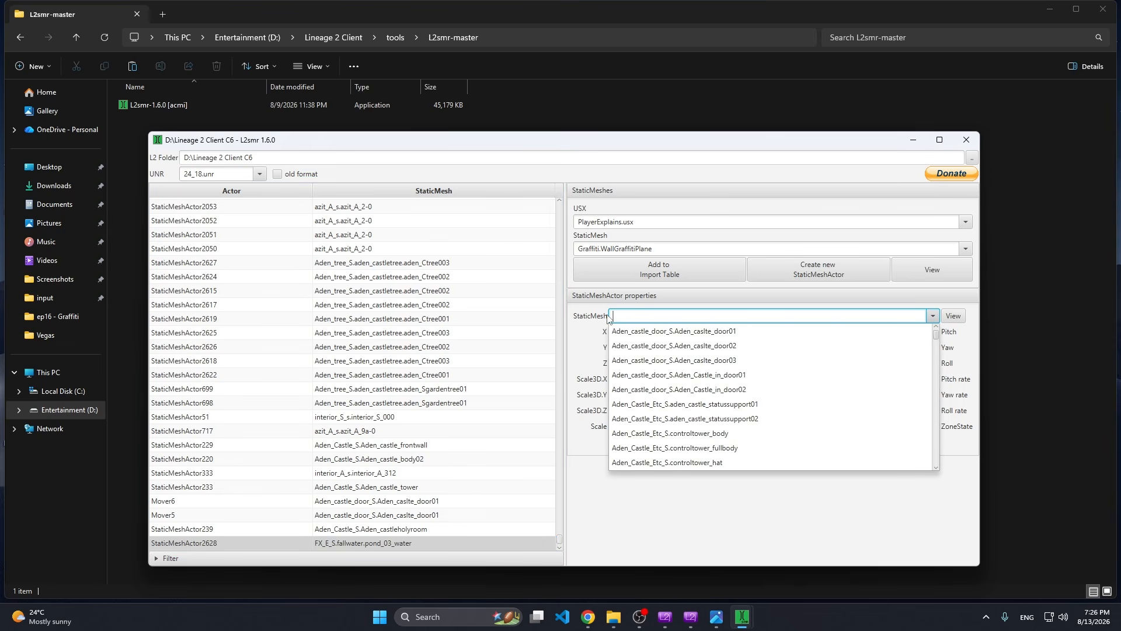
click(595, 495)
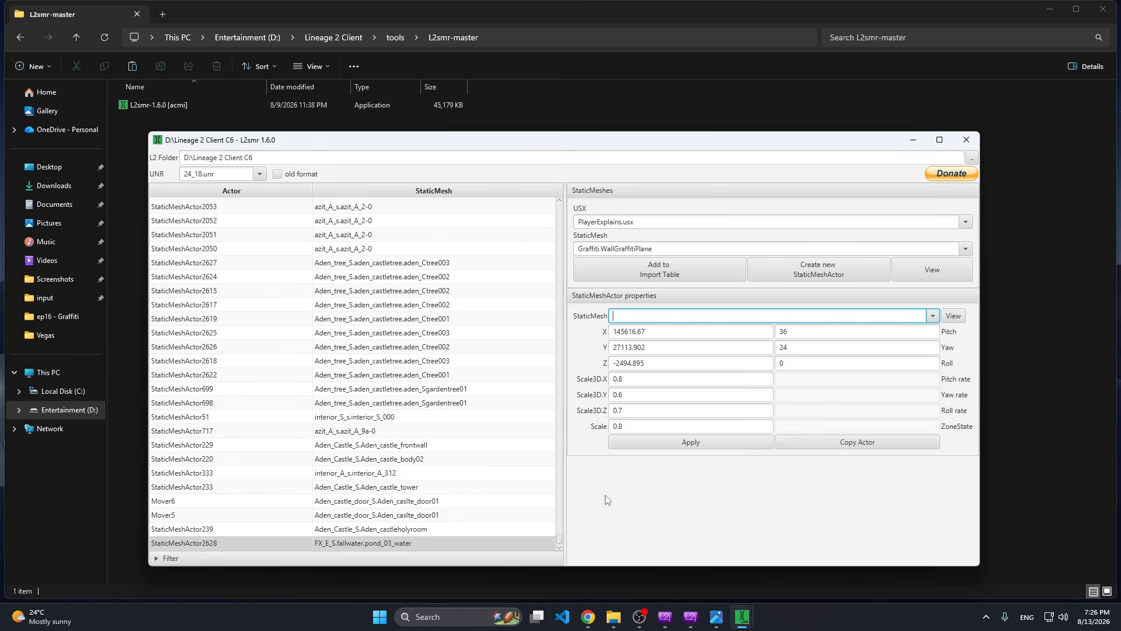
Restart L2smr and load the 24_18.unr map again.
click(972, 142)
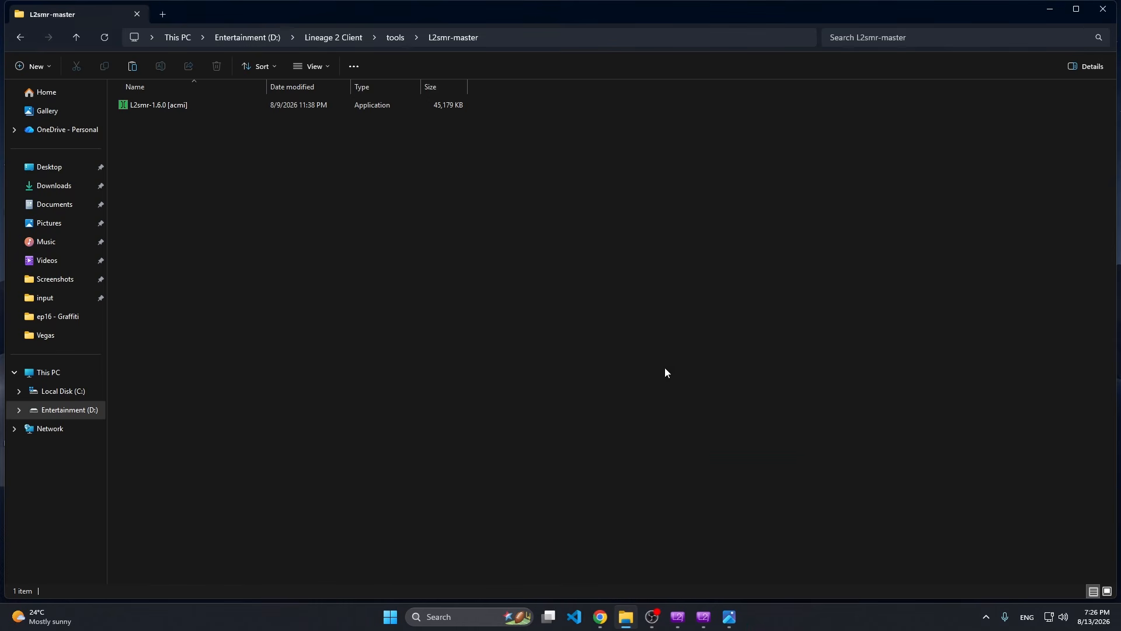
click(471, 613)
click(466, 142)
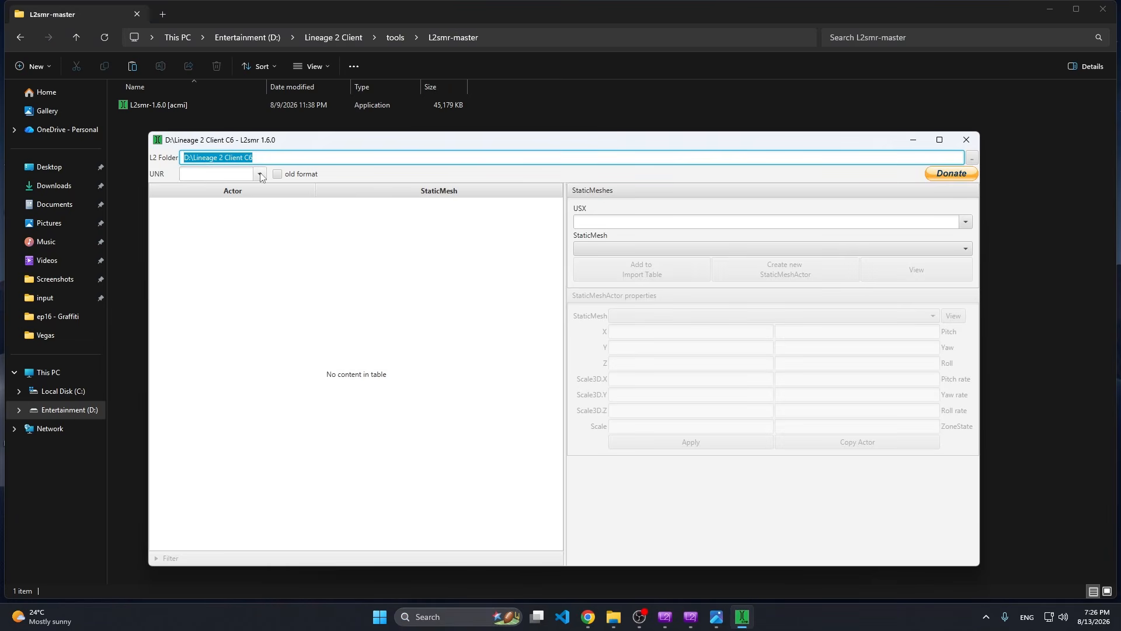
click(260, 174)
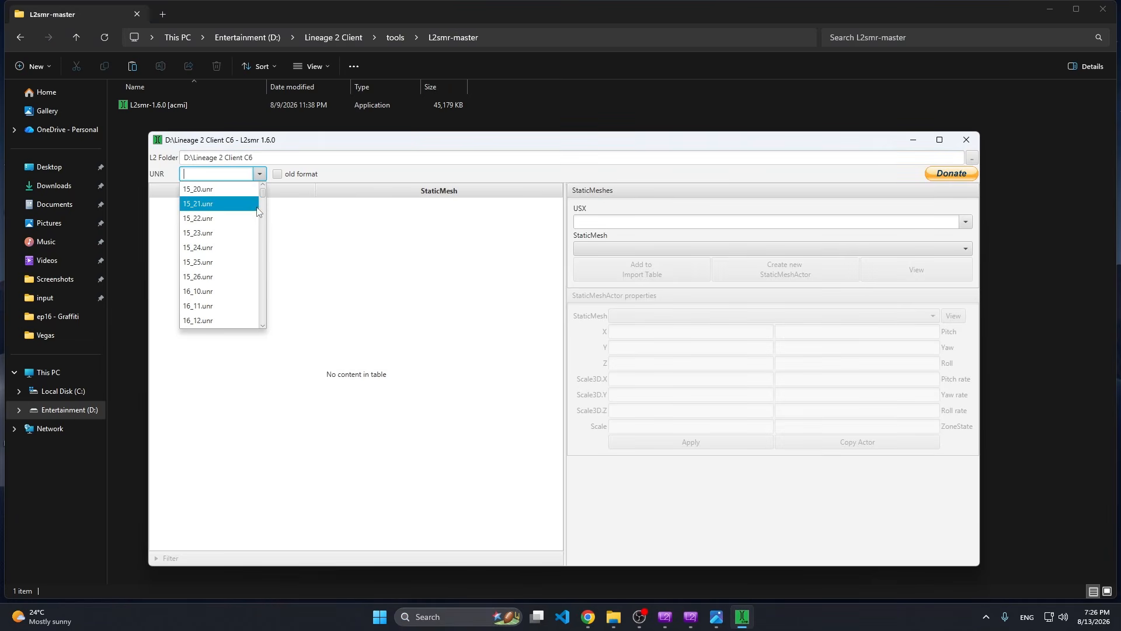
drag(263, 194, 260, 292)
scroll(212, 299, down, 1)
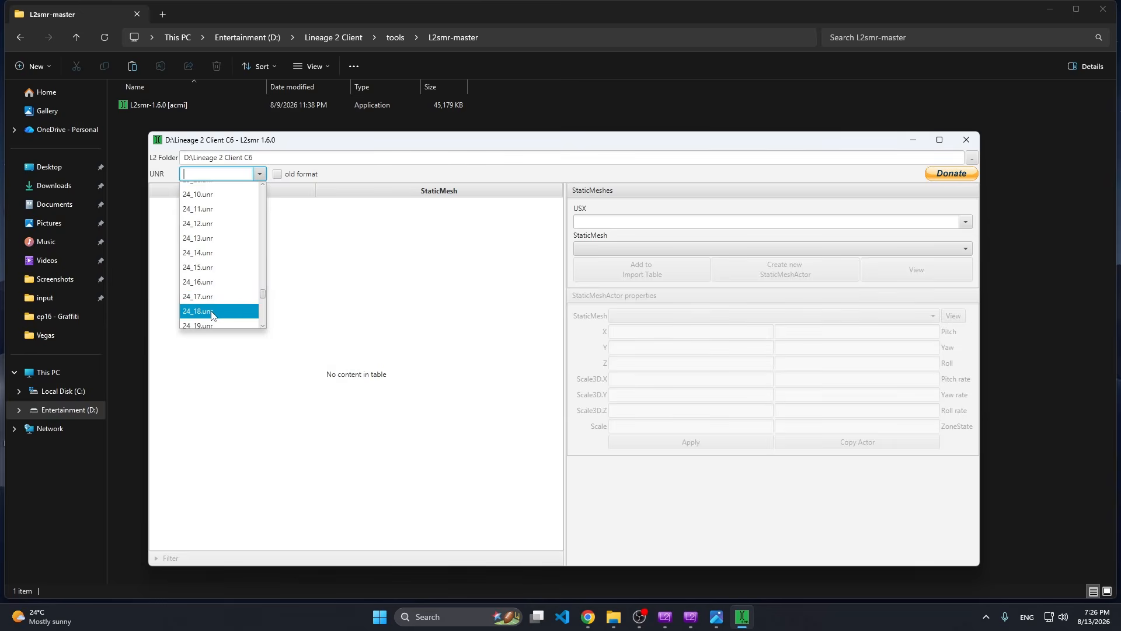
click(211, 312)
Assign the PlayerExplains.Graffiti.WallGraffitiPlane mesh to the copied pond_03_water actor StaticMeshActor2628 at the end of the actor list.
drag(559, 209, 547, 552)
click(401, 544)
click(418, 528)
click(418, 543)
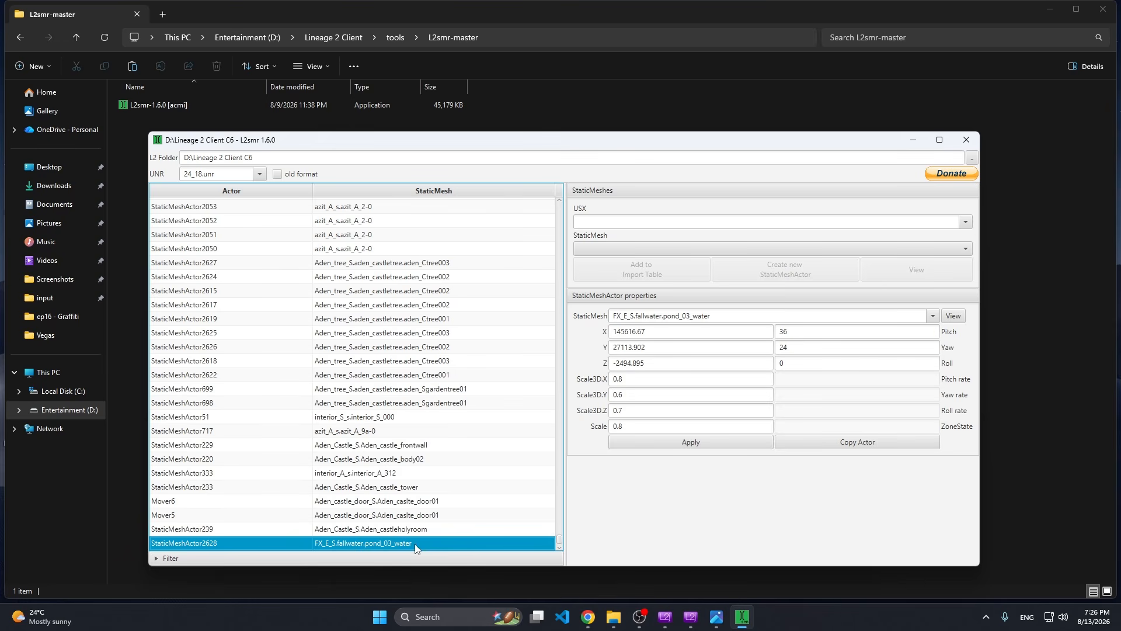
click(932, 315)
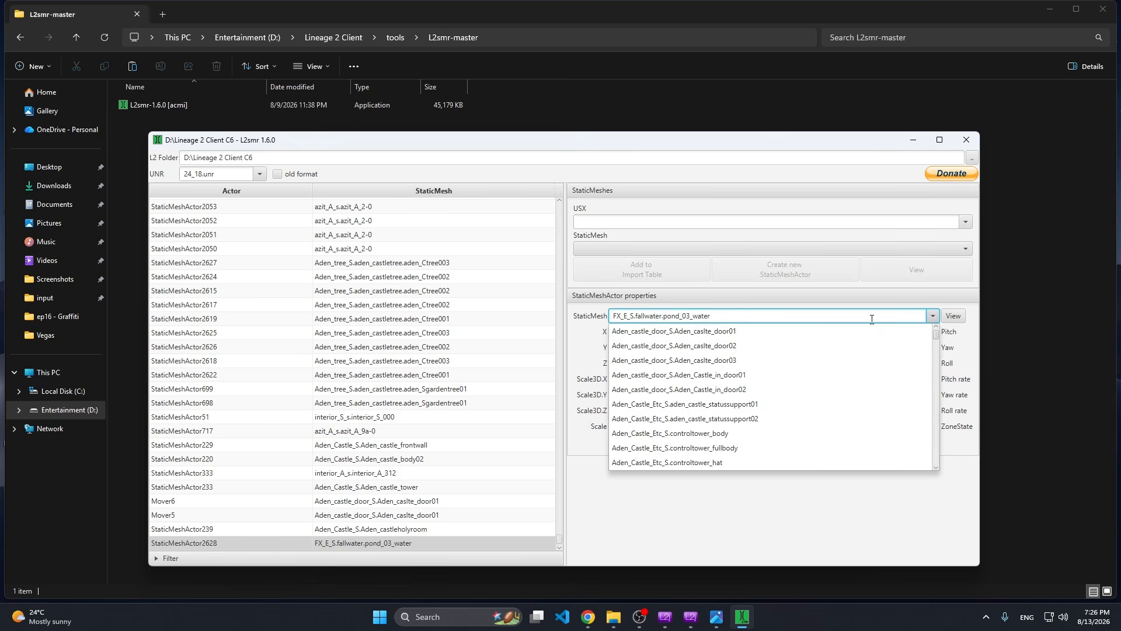
text(p)
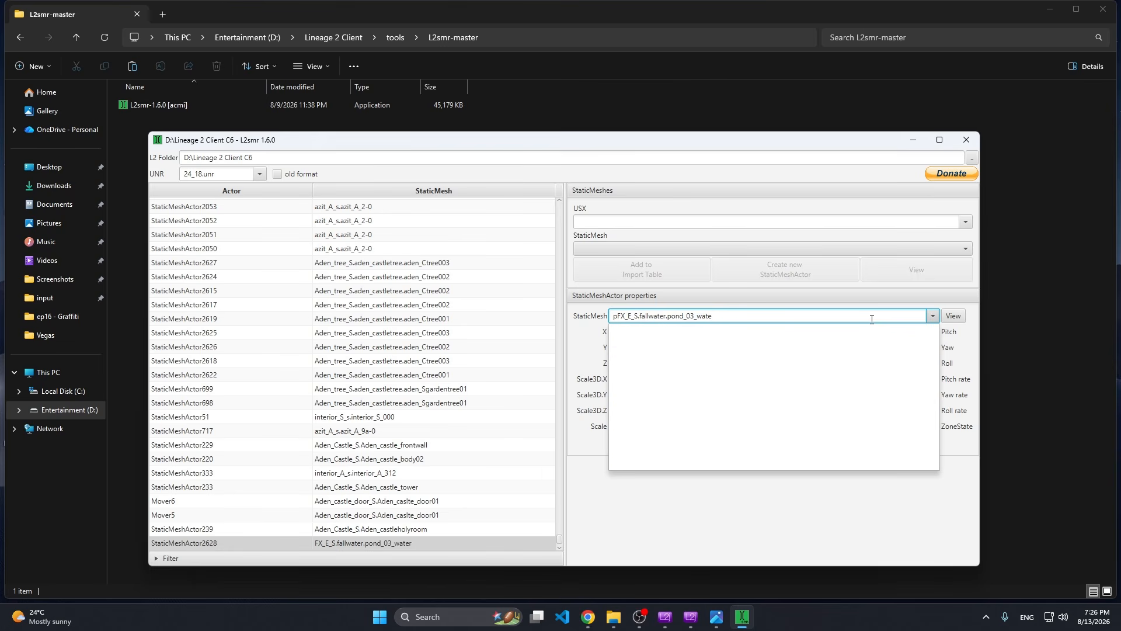
key(BackSpace)
drag(841, 326, 611, 315)
key(BackSpace)
text(p)
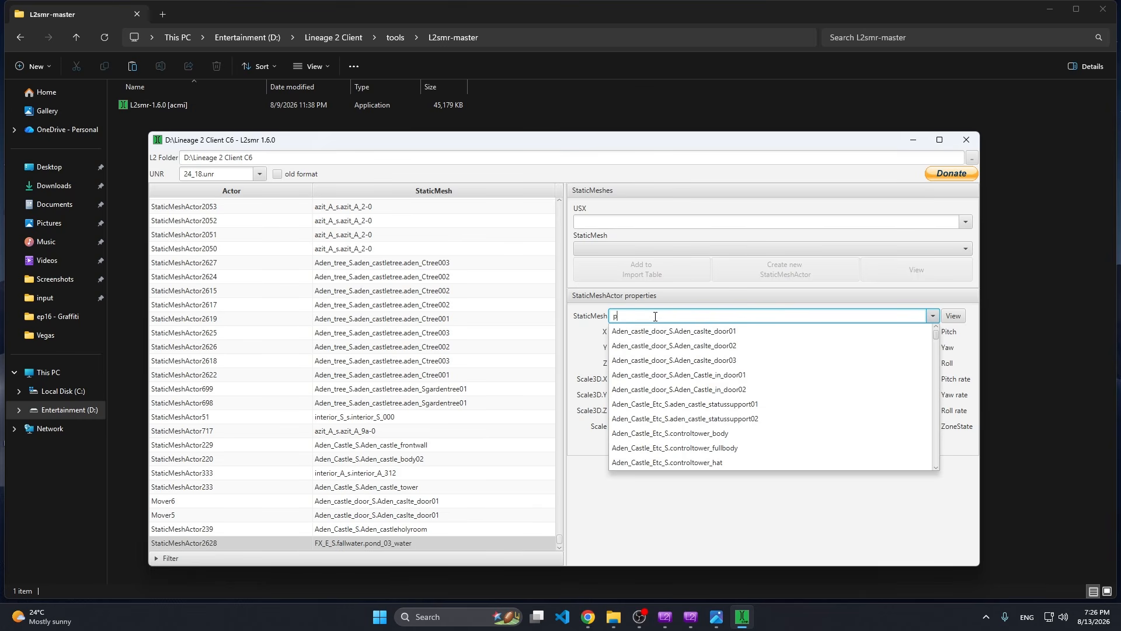
text(l)
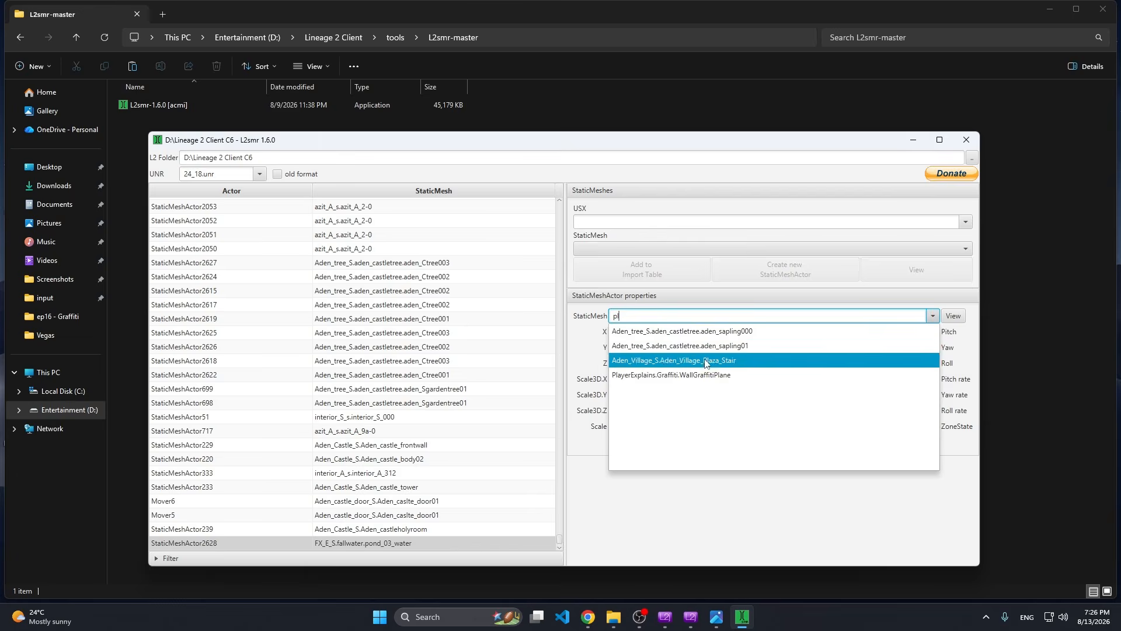
click(650, 376)
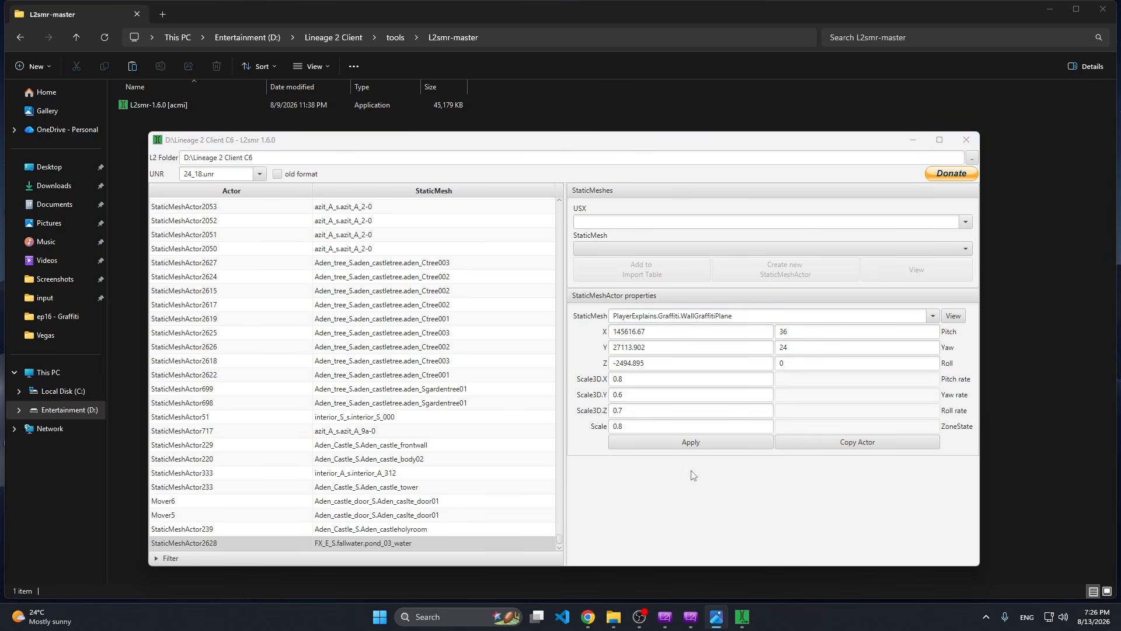
Switch to the Lineage 2 game, stand the character against the blank wall in Town of Aden, and query its coordinates with /loc.
drag(664, 335, 617, 331)
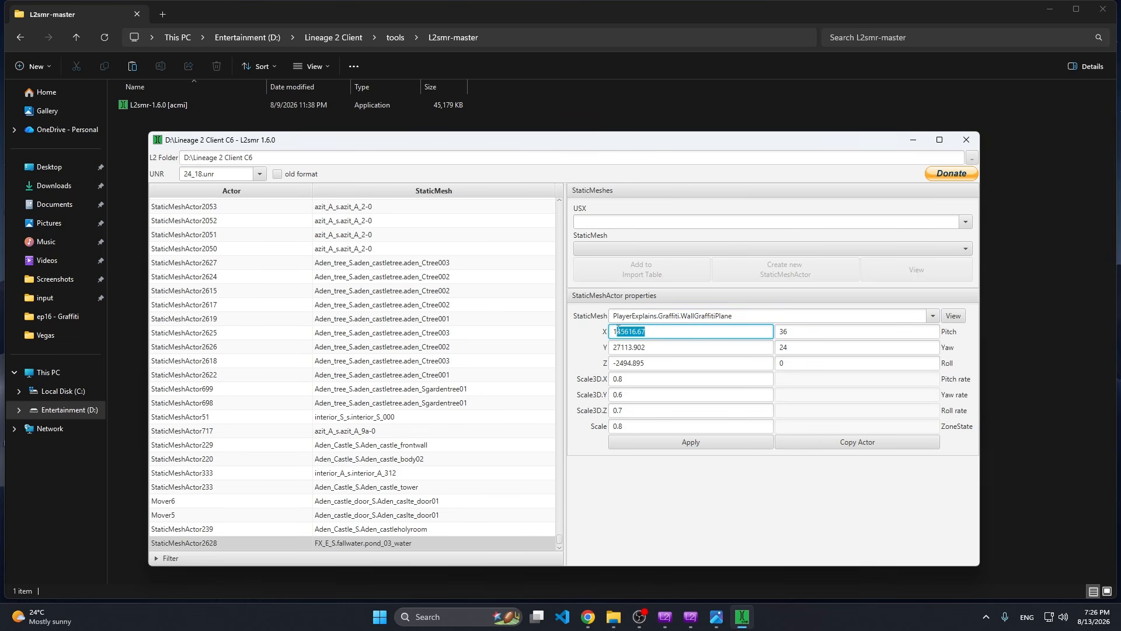
drag(618, 332, 612, 332)
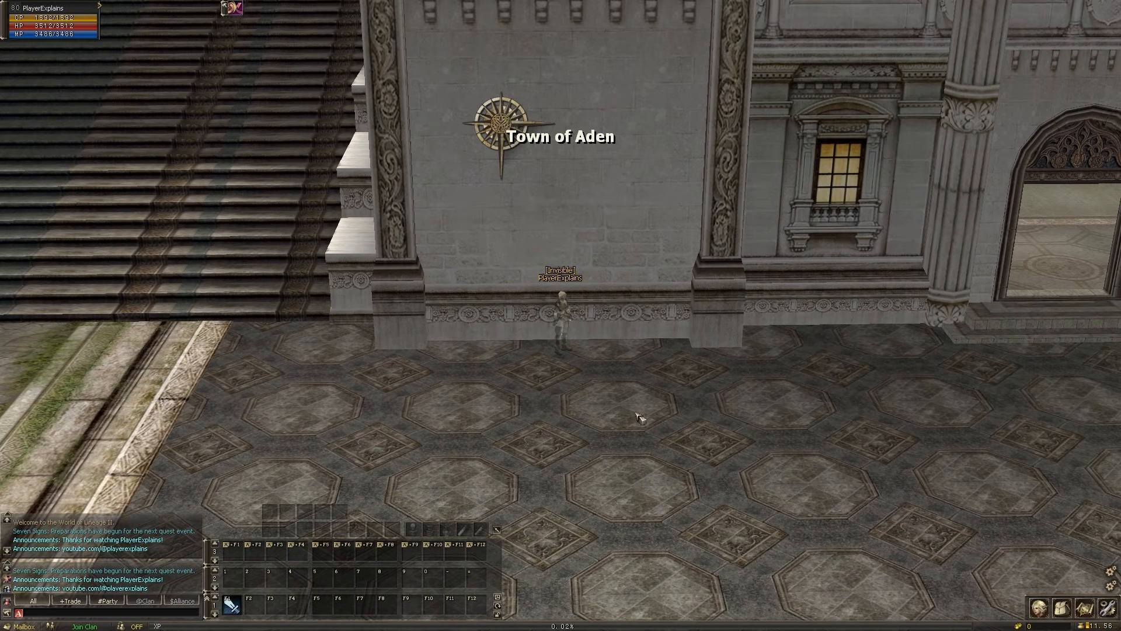
click(562, 361)
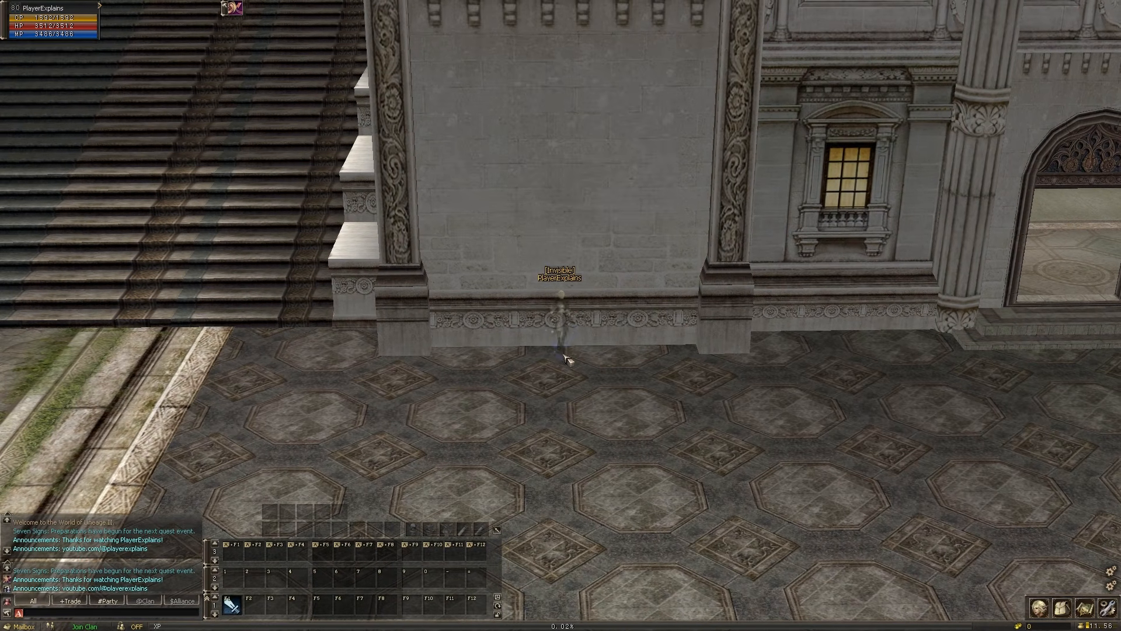
right_drag(564, 355, 565, 348)
click(567, 349)
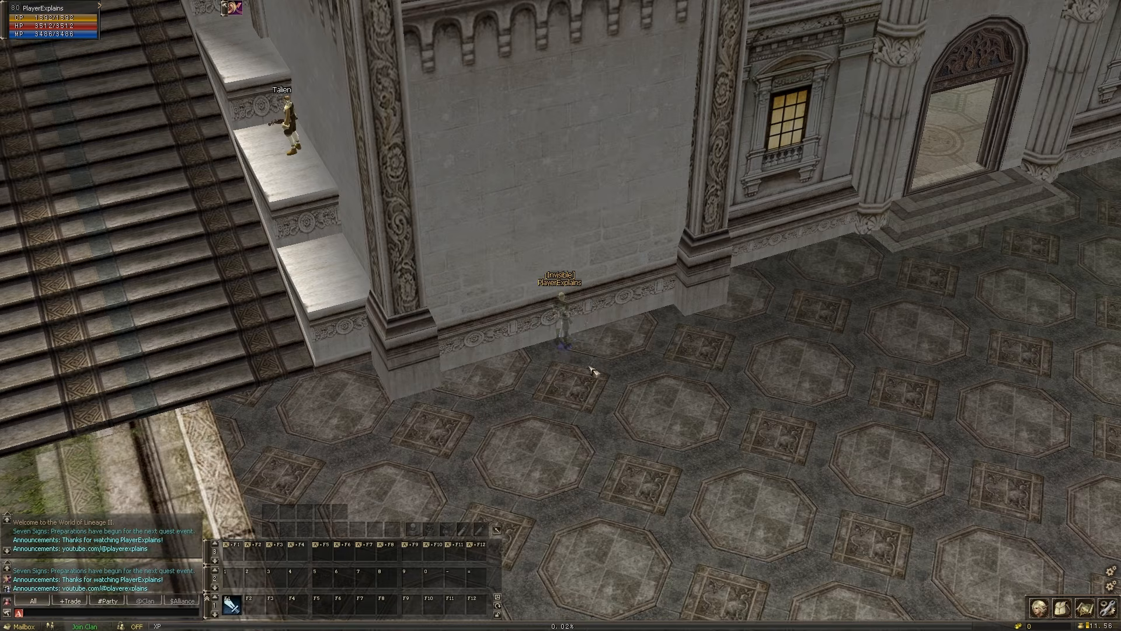
mouse_move(592, 371)
right_down()
mouse_move(592, 356)
mouse_move(591, 372)
right_up()
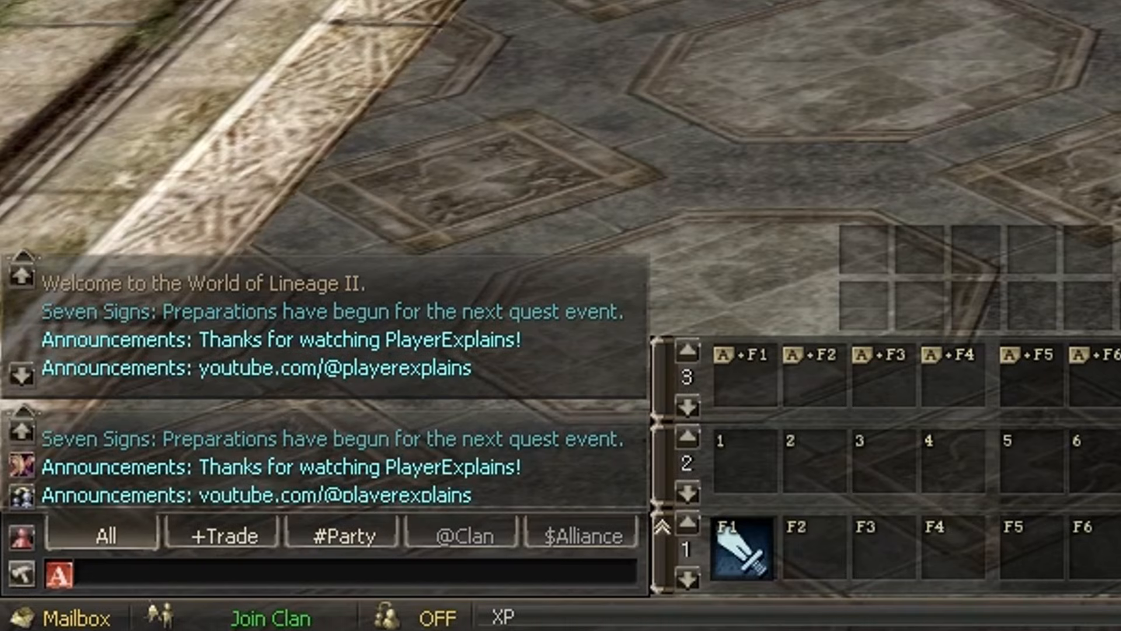
text(/loc)
key(Return)
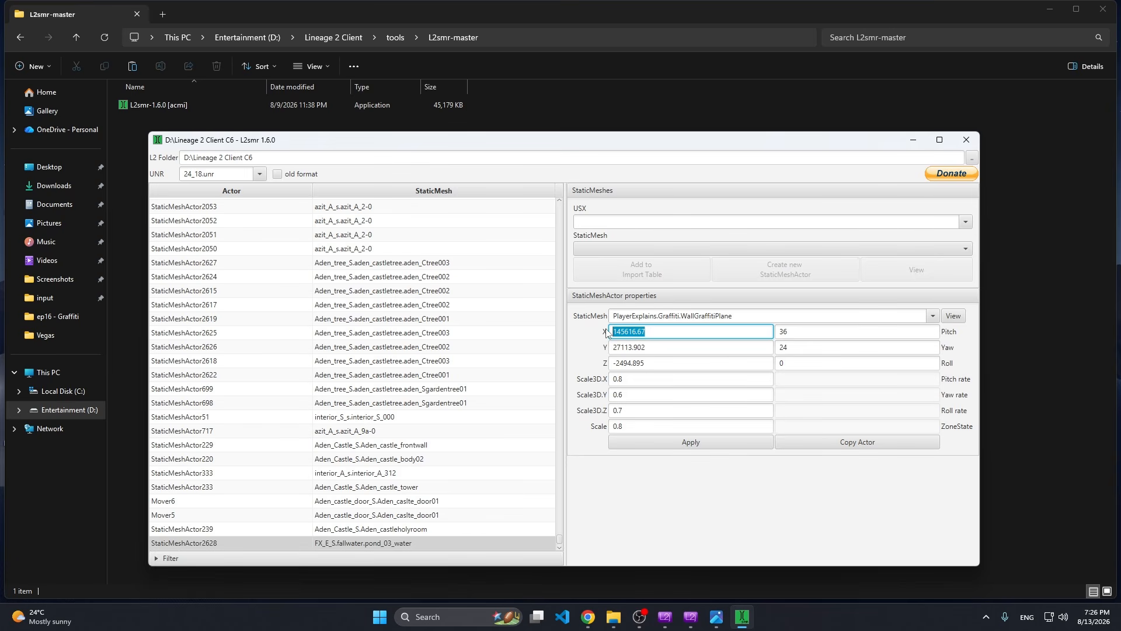
In L2smr, position the graffiti actor at X 147930, Y 26540, Z -2080 with Pitch 0 and Yaw 49152.
text(147930)
key(Tab)
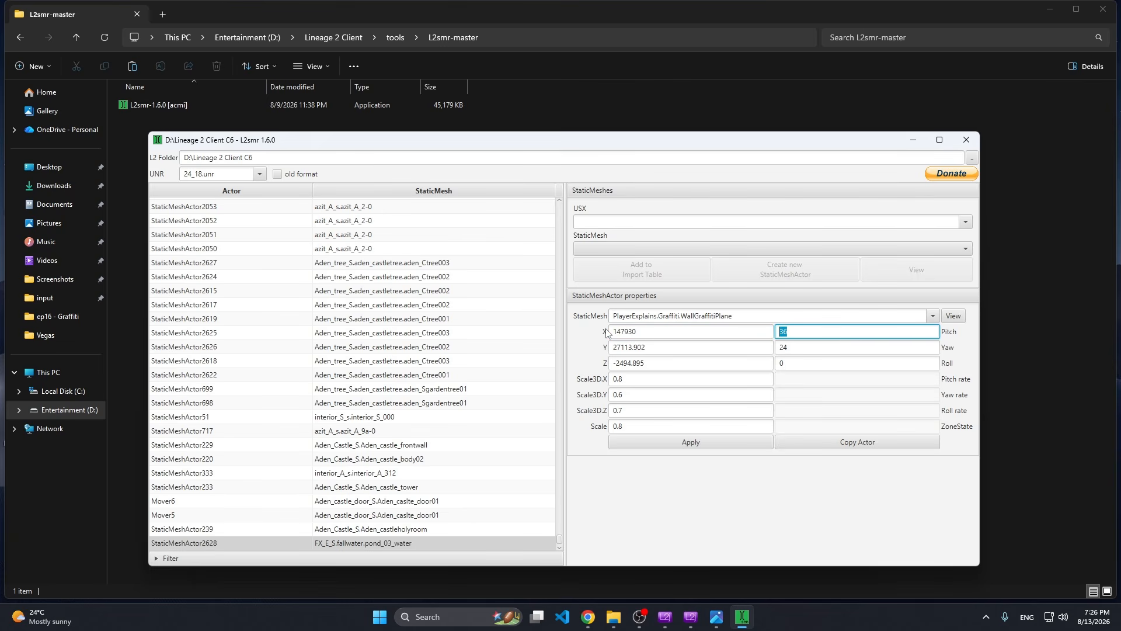
text(0)
key(Tab)
text(26)
key(Tab)
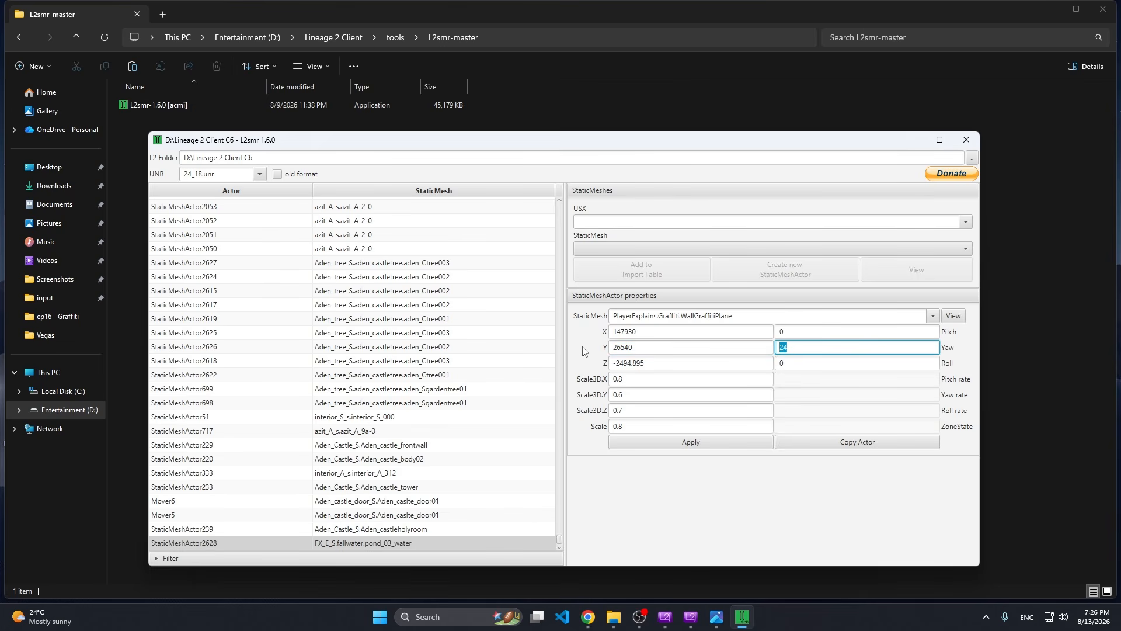
key(Tab)
key(End)
drag(653, 359, 605, 362)
text(-)
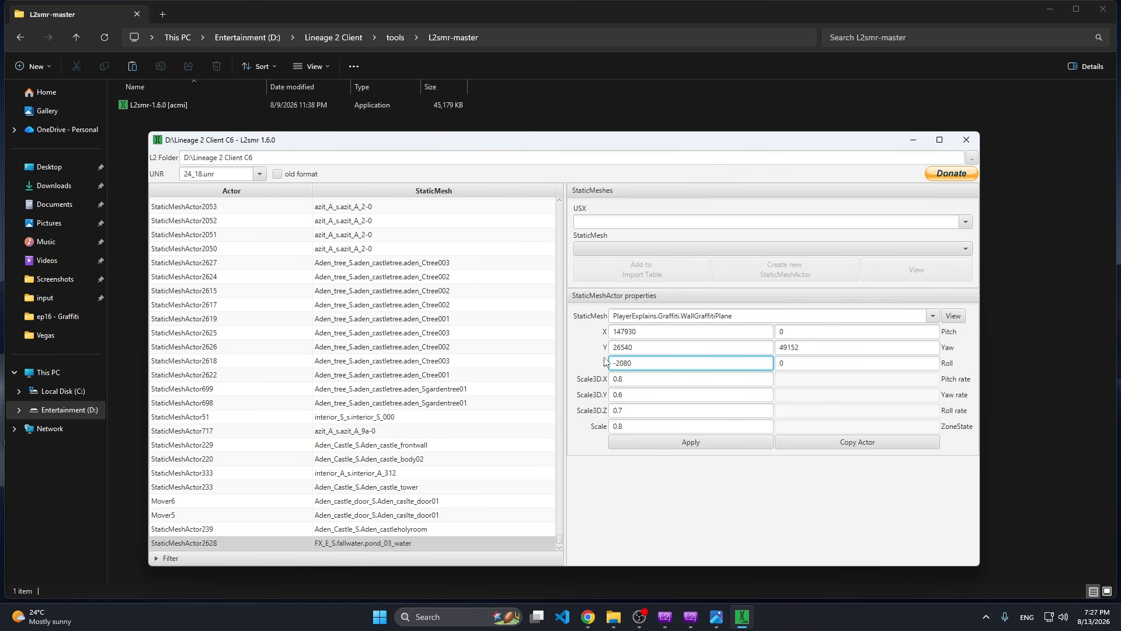
Set the graffiti actor's Scale3D X, Y and Z to 0.18 and its overall Scale to 1.0.
key(Tab)
text(0)
key(Tab)
text(0)
key(Tab)
key(BackSpace)
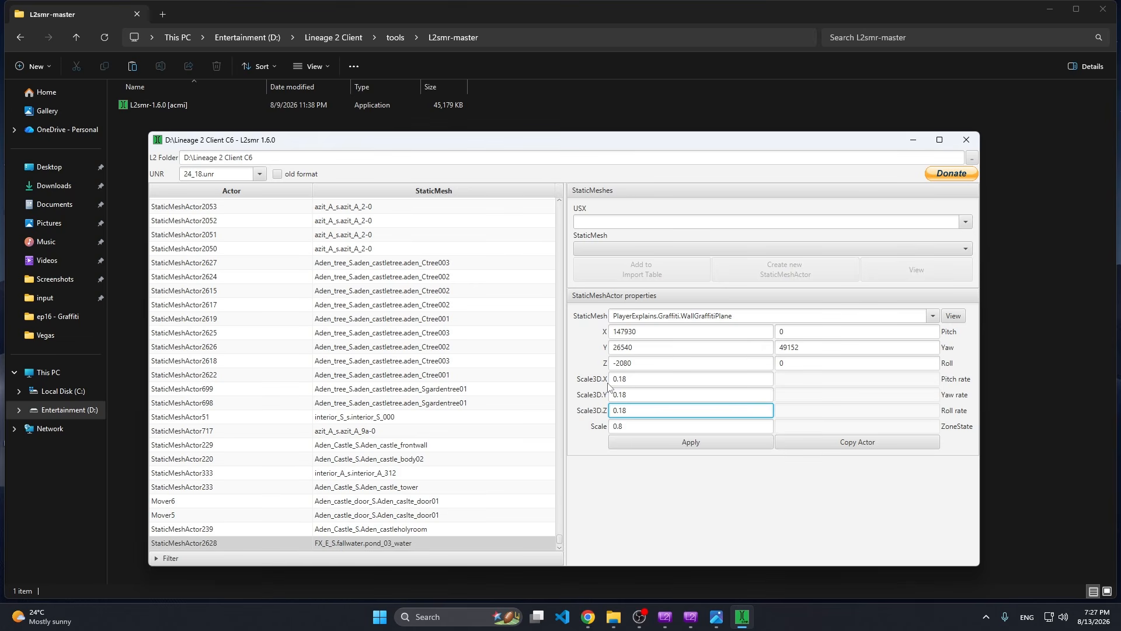
key(Tab)
text(1)
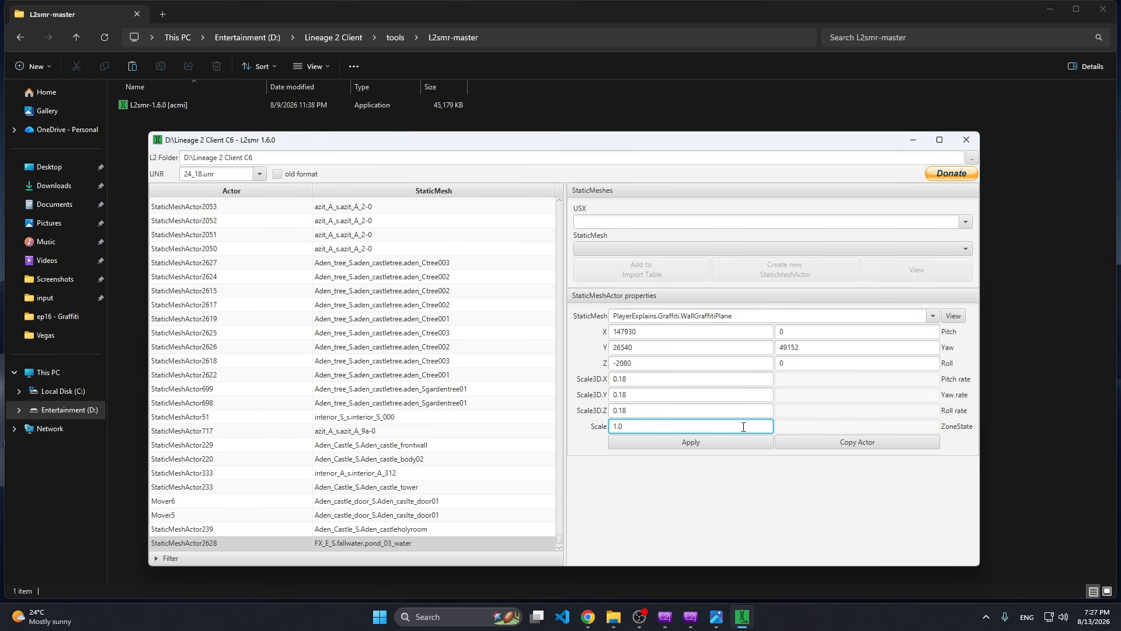
Apply the new properties to the graffiti actor and close L2smr.
click(688, 442)
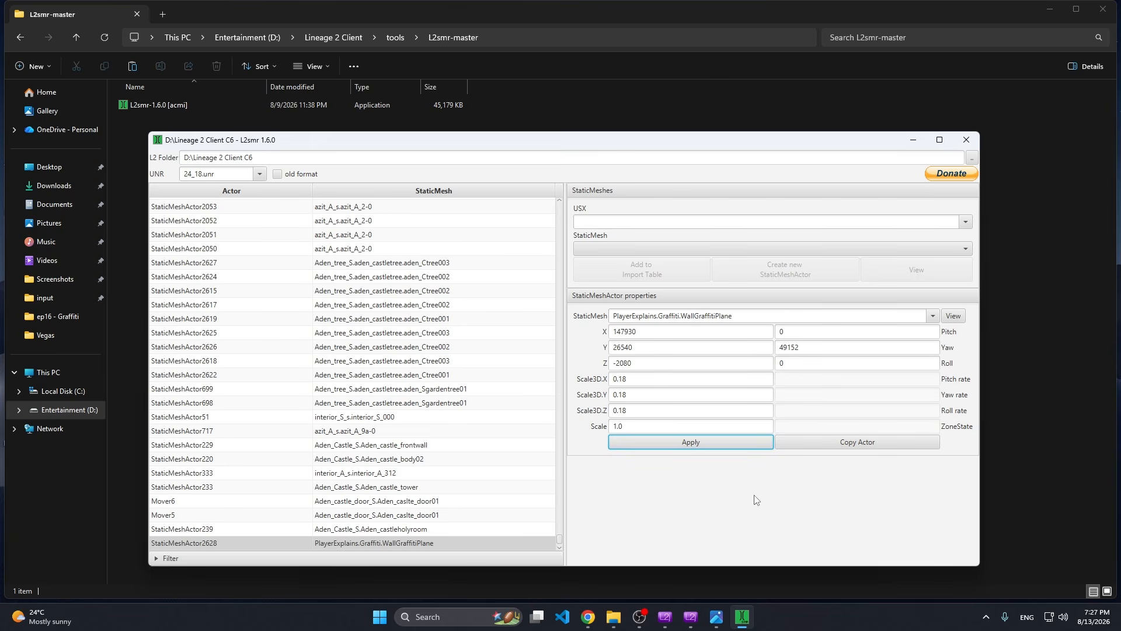
click(606, 337)
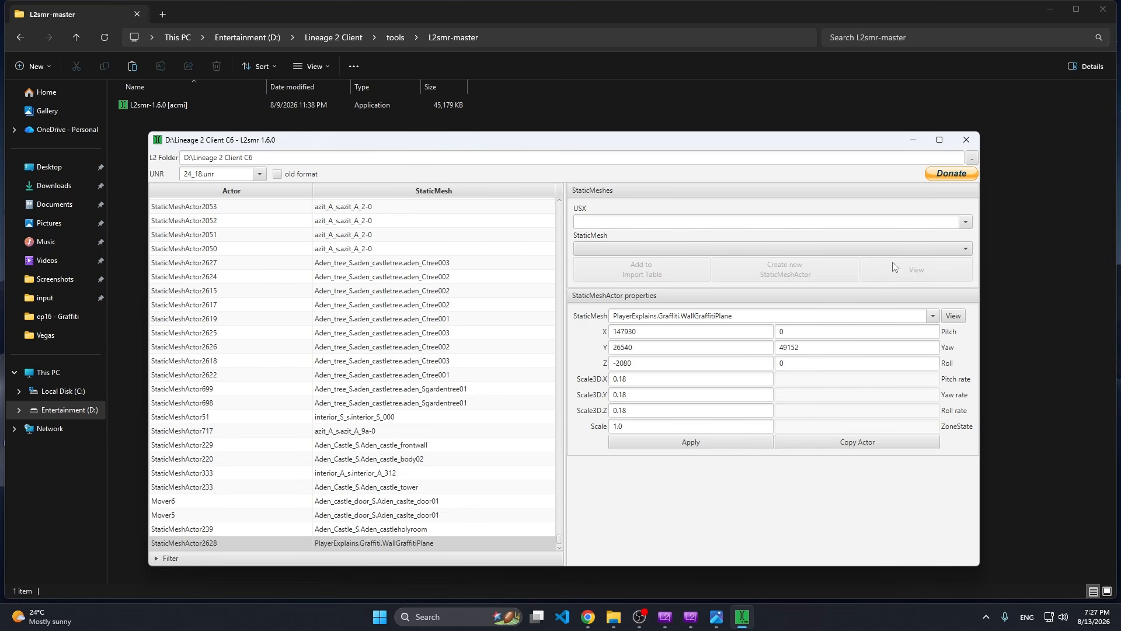
click(968, 138)
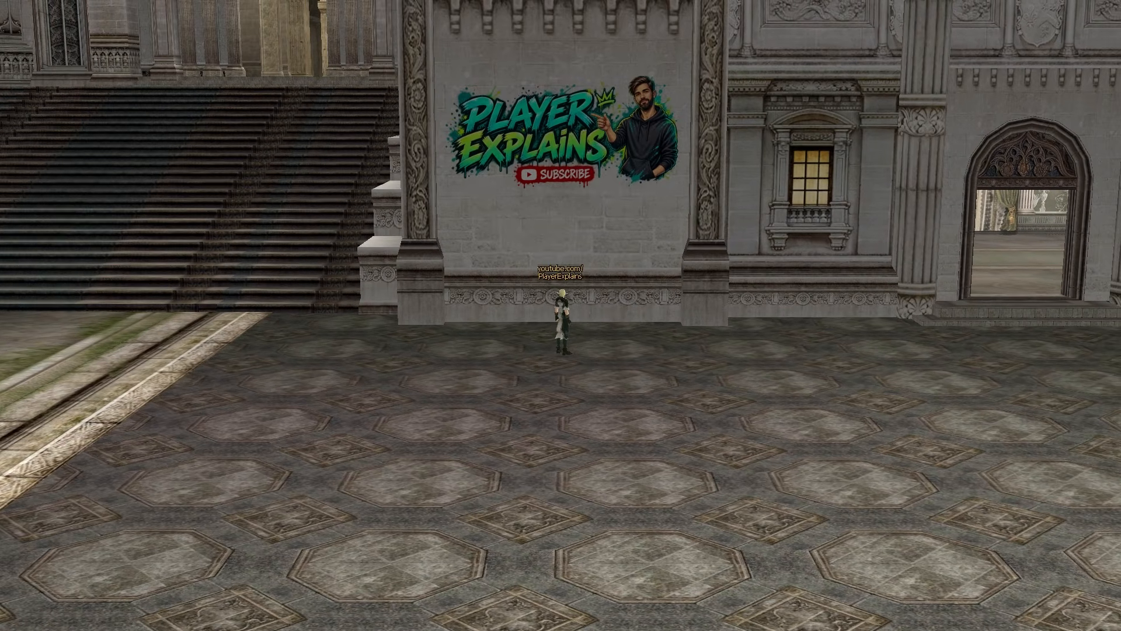
In the Lineage 2 game, examine the graffiti's placement on the Aden wall from several angles and distances.
scroll(561, 315, down, 2)
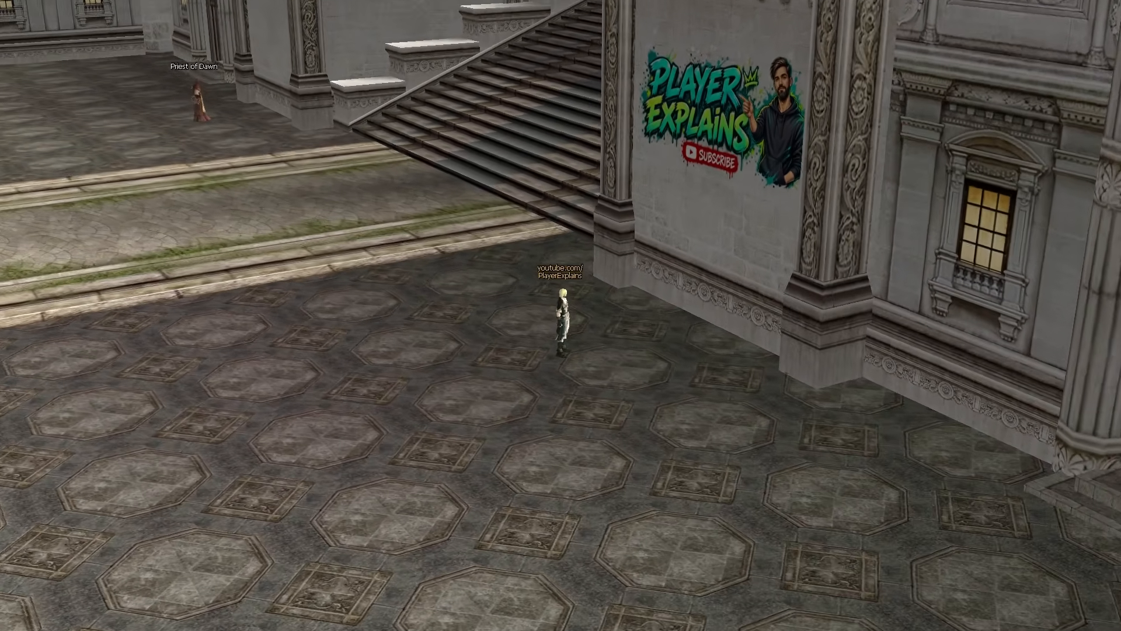
right_drag(374, 362, 492, 440)
click(415, 431)
mouse_move(416, 431)
right_down()
mouse_move(485, 431)
mouse_move(468, 446)
right_up()
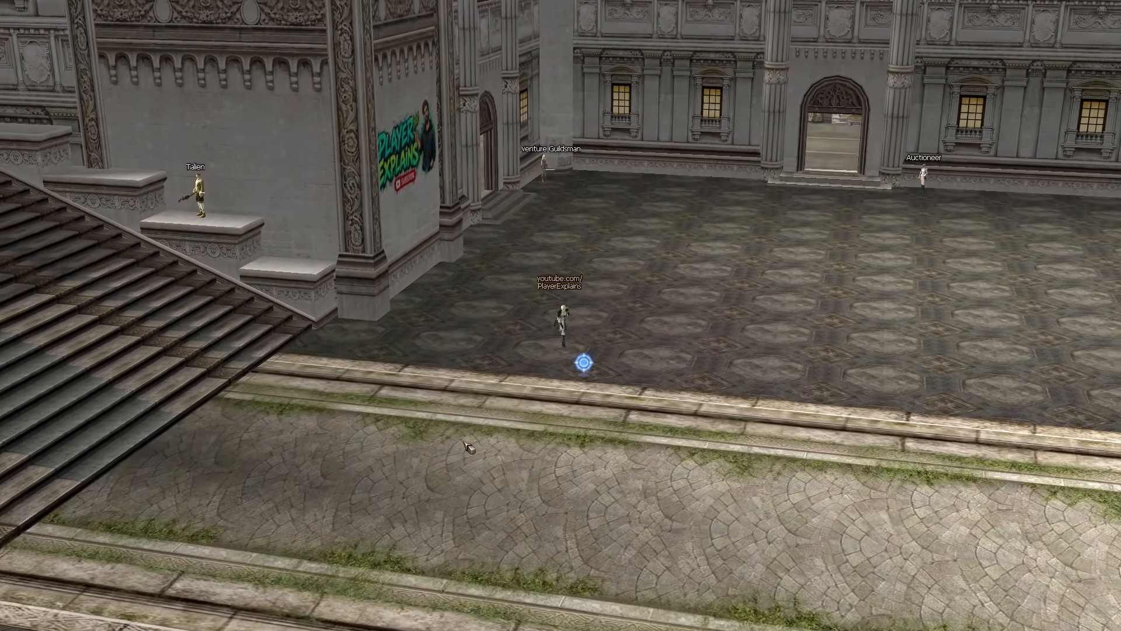
click(468, 446)
click(547, 313)
click(540, 315)
right_drag(540, 314, 435, 315)
click(591, 304)
mouse_move(591, 304)
right_down()
mouse_move(573, 251)
mouse_move(598, 190)
mouse_move(587, 207)
right_up()
scroll(572, 252, up, 3)
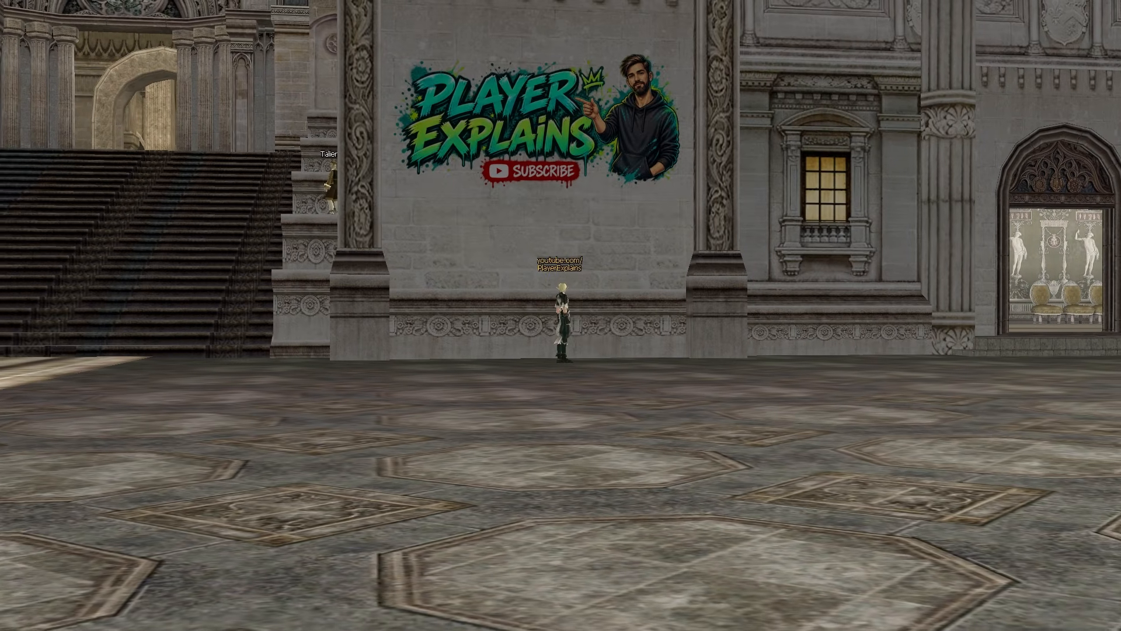
right_drag(564, 328, 592, 335)
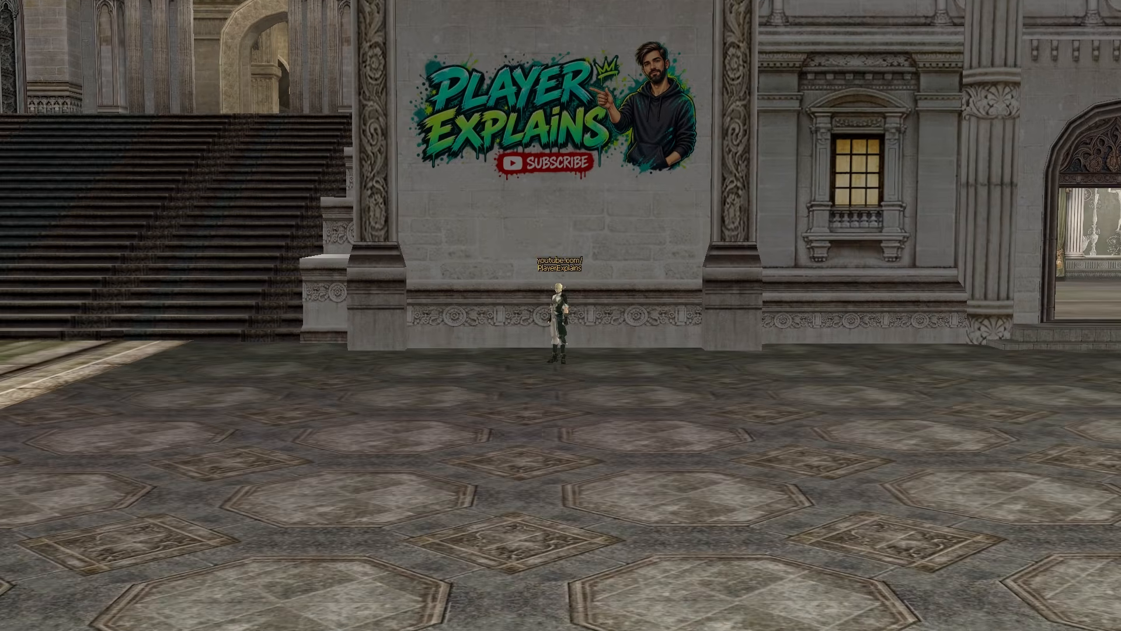